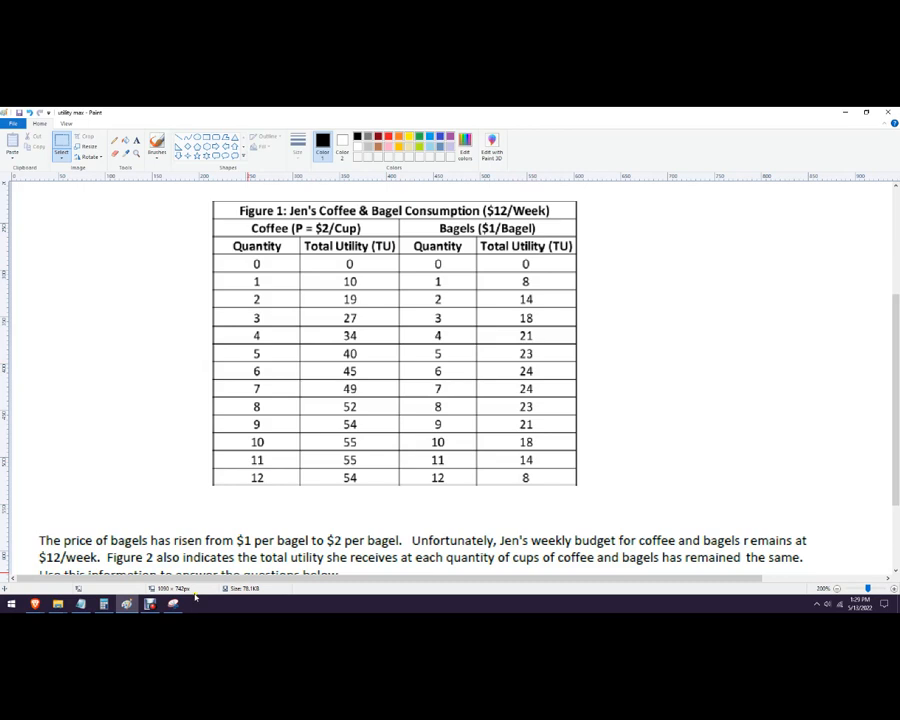
# Restore the Paint window from full screen, widen it and place it over the browser window
pyautogui.click(865, 113)
pyautogui.moveTo(562, 174); pyautogui.dragTo(306, 161)
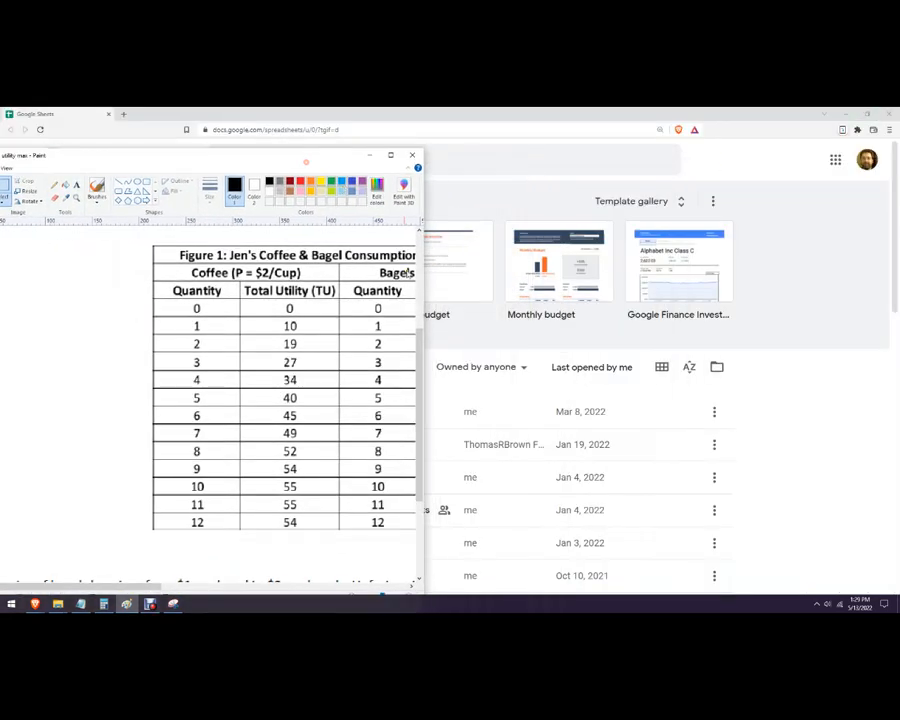
pyautogui.moveTo(422, 291); pyautogui.dragTo(688, 291)
pyautogui.moveTo(477, 160); pyautogui.dragTo(691, 126)
# Handwrite the equation MU1/P1 = MU2/P2 in black with the brush in the blank area beside the Figure 1 table
pyautogui.click(311, 156)
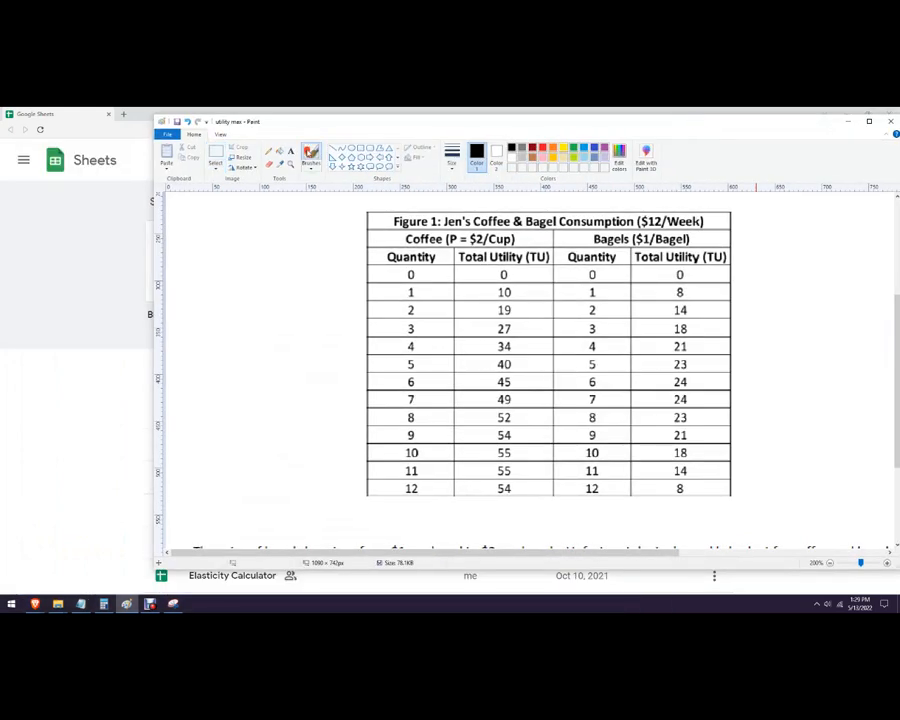
pyautogui.moveTo(180, 287)
pyautogui.mouseDown()
pyautogui.moveTo(199, 262)
pyautogui.moveTo(205, 287)
pyautogui.moveTo(215, 287)
pyautogui.moveTo(229, 262)
pyautogui.moveTo(236, 300)
pyautogui.moveTo(238, 278)
pyautogui.mouseUp()
pyautogui.moveTo(209, 337)
pyautogui.mouseDown()
pyautogui.moveTo(212, 315)
pyautogui.moveTo(224, 340)
pyautogui.mouseUp()
pyautogui.moveTo(251, 299)
pyautogui.mouseDown()
pyautogui.moveTo(259, 303)
pyautogui.moveTo(276, 265)
pyautogui.moveTo(292, 288)
pyautogui.moveTo(308, 283)
pyautogui.moveTo(311, 266)
pyautogui.moveTo(330, 296)
pyautogui.moveTo(295, 305)
pyautogui.moveTo(333, 305)
pyautogui.moveTo(302, 329)
pyautogui.moveTo(321, 340)
pyautogui.mouseUp()
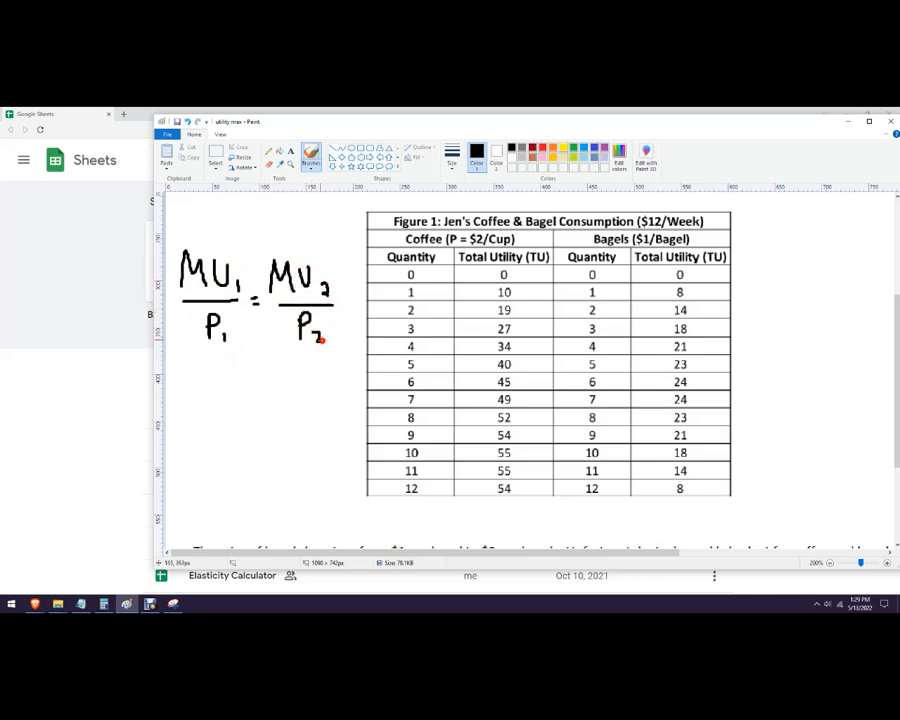
# Handwrite a three-dot therefore sign followed by "Budget" beneath the MU/P equation
pyautogui.click(222, 371)
pyautogui.click(206, 398)
pyautogui.click(226, 399)
pyautogui.moveTo(239, 373); pyautogui.dragTo(239, 399)
pyautogui.moveTo(239, 373)
pyautogui.mouseDown()
pyautogui.moveTo(241, 399)
pyautogui.moveTo(270, 390)
pyautogui.moveTo(284, 397)
pyautogui.mouseUp()
pyautogui.moveTo(291, 376)
pyautogui.mouseDown()
pyautogui.moveTo(293, 406)
pyautogui.moveTo(332, 394)
pyautogui.moveTo(341, 376)
pyautogui.mouseUp()
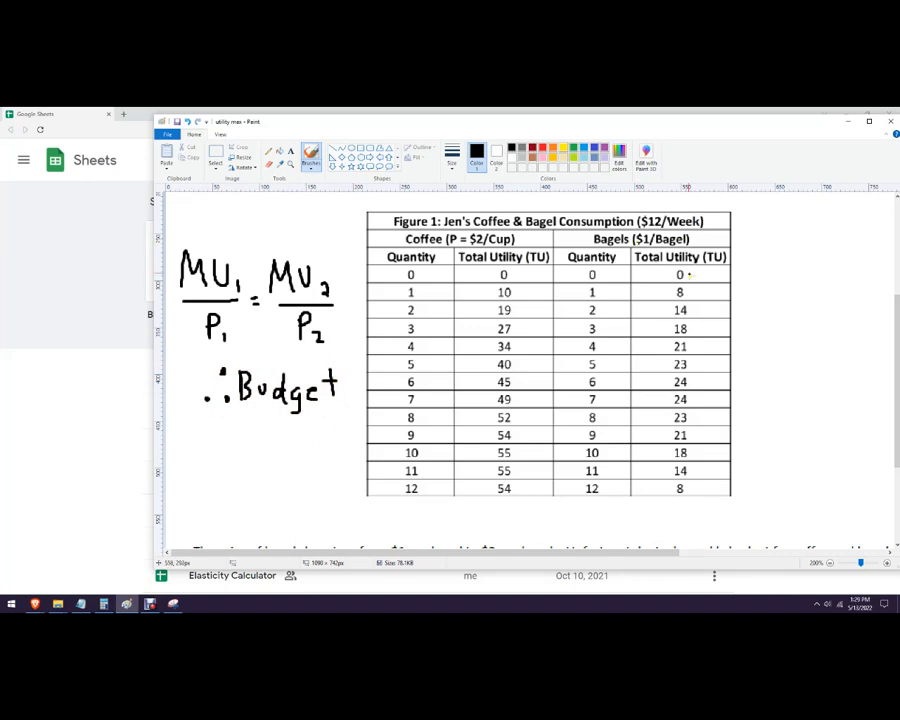
# Circle "($12/Week)" in red in the table title and draw a vertical red line down the coffee Total Utility column
pyautogui.click(544, 149)
pyautogui.moveTo(690, 206)
pyautogui.mouseDown()
pyautogui.moveTo(664, 204)
pyautogui.moveTo(647, 236)
pyautogui.moveTo(689, 236)
pyautogui.moveTo(712, 222)
pyautogui.moveTo(688, 205)
pyautogui.mouseUp()
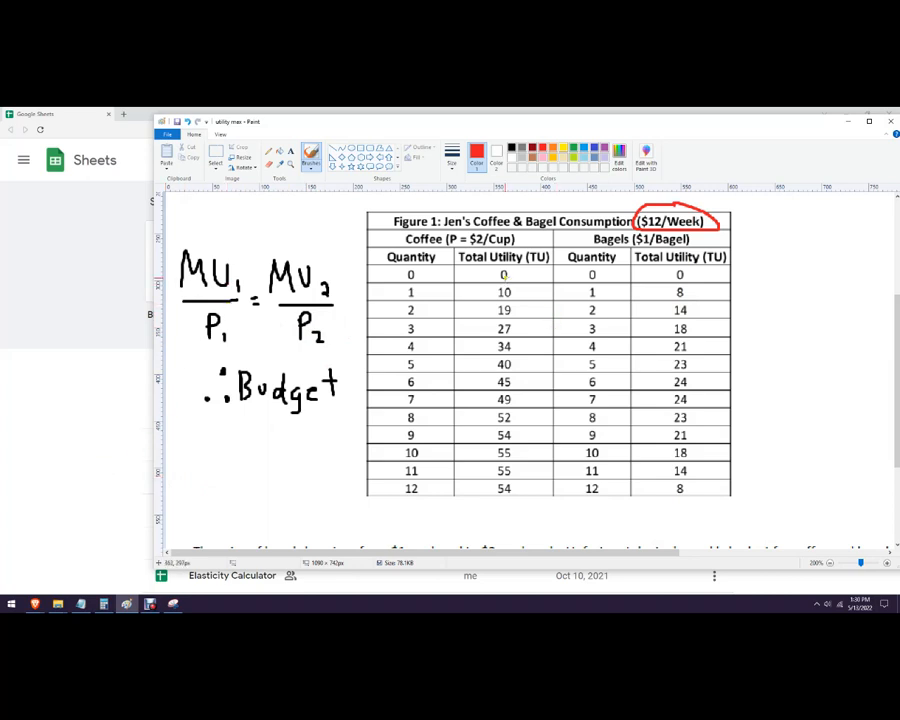
pyautogui.moveTo(525, 271); pyautogui.dragTo(530, 505)
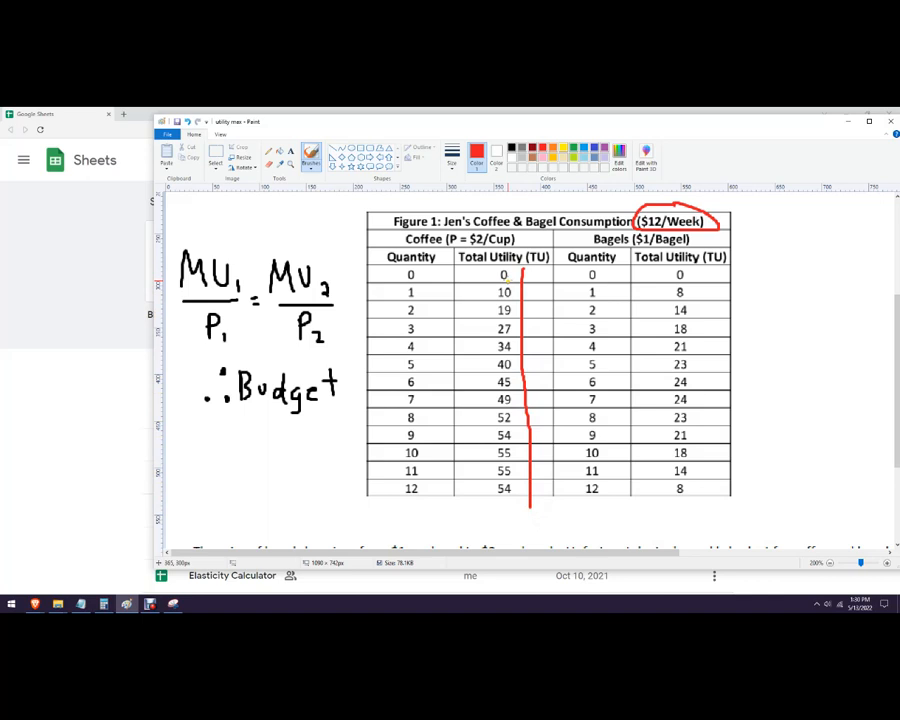
# Write in red the marginal utilities 10 and 9 for coffee quantities 1 and 2, and 8 and 6 for bagel quantities 1 and 2
pyautogui.moveTo(529, 285); pyautogui.dragTo(529, 296)
pyautogui.moveTo(536, 285); pyautogui.dragTo(535, 286)
pyautogui.moveTo(538, 305); pyautogui.dragTo(537, 318)
pyautogui.moveTo(712, 289); pyautogui.dragTo(708, 315)
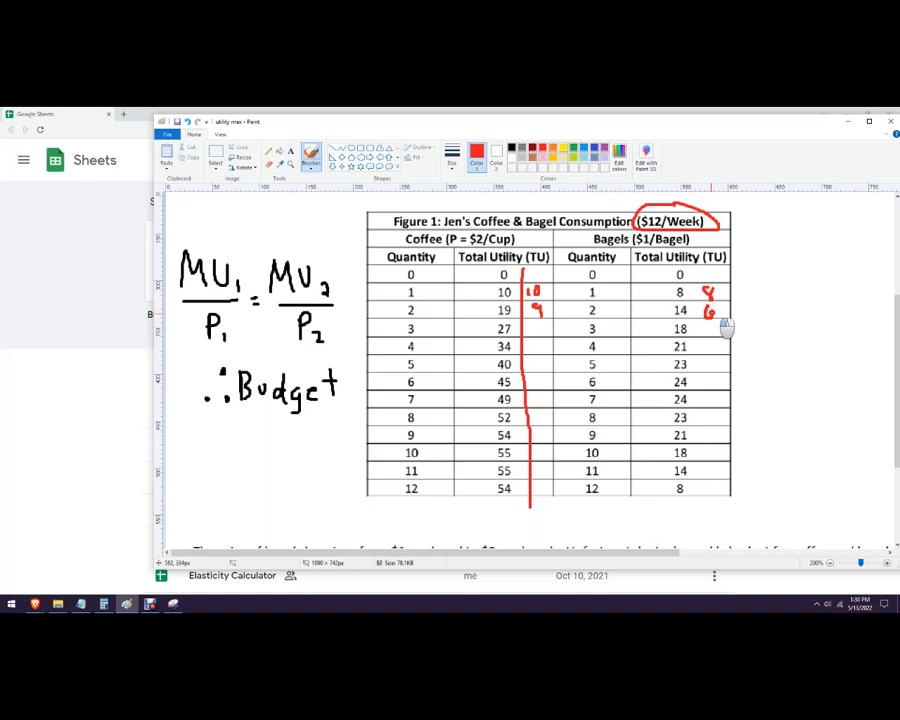
# Switch to Google Sheets and create a blank spreadsheet, with the Paint table brought back in front of it
pyautogui.moveTo(149, 114); pyautogui.dragTo(226, 125)
pyautogui.click(187, 256)
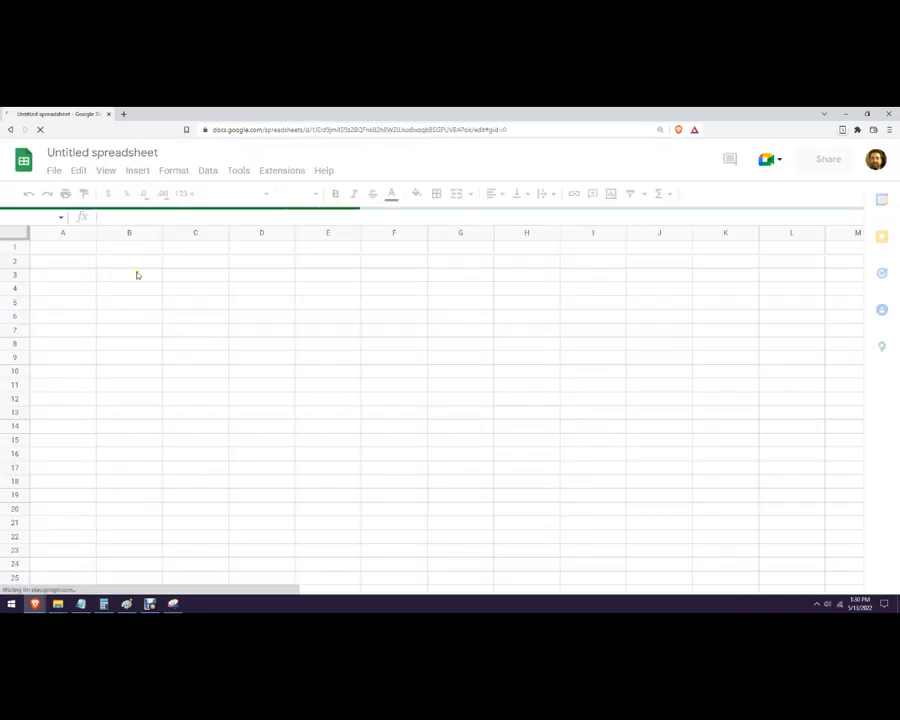
pyautogui.click(126, 604)
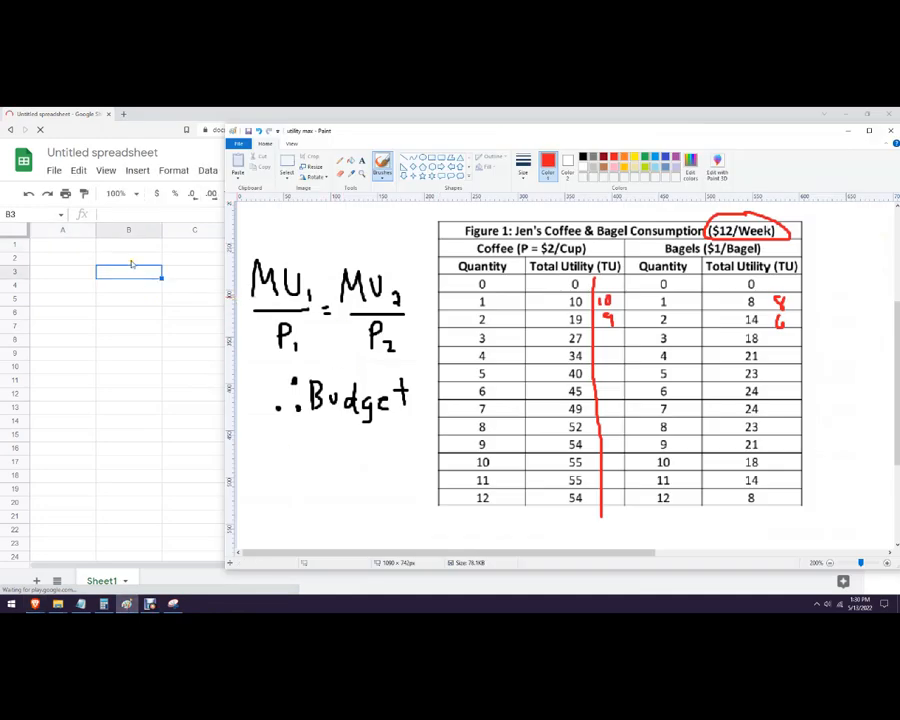
# Shrink the browser window so the spreadsheet sits beside the Paint table, and dismiss the Meet and Docs promotion
pyautogui.click(867, 114)
pyautogui.moveTo(788, 227)
pyautogui.mouseDown()
pyautogui.moveTo(352, 235)
pyautogui.moveTo(420, 253)
pyautogui.mouseUp()
pyautogui.moveTo(42, 543); pyautogui.dragTo(12, 588)
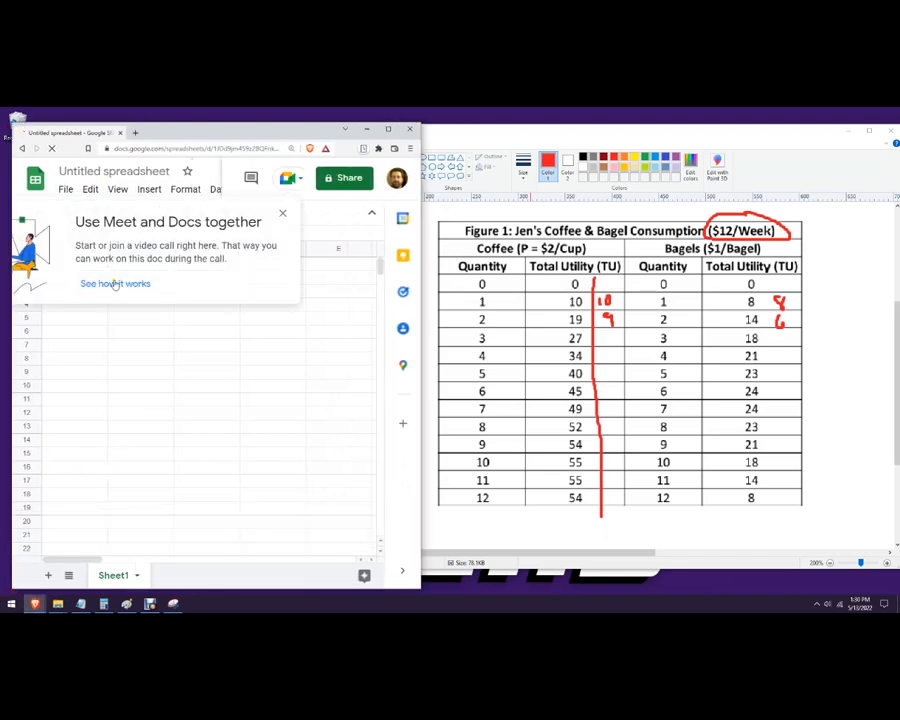
pyautogui.click(282, 213)
# Enter the title Coffee in A1 and the headers Q, TU and MU in A2:C2
pyautogui.click(99, 266)
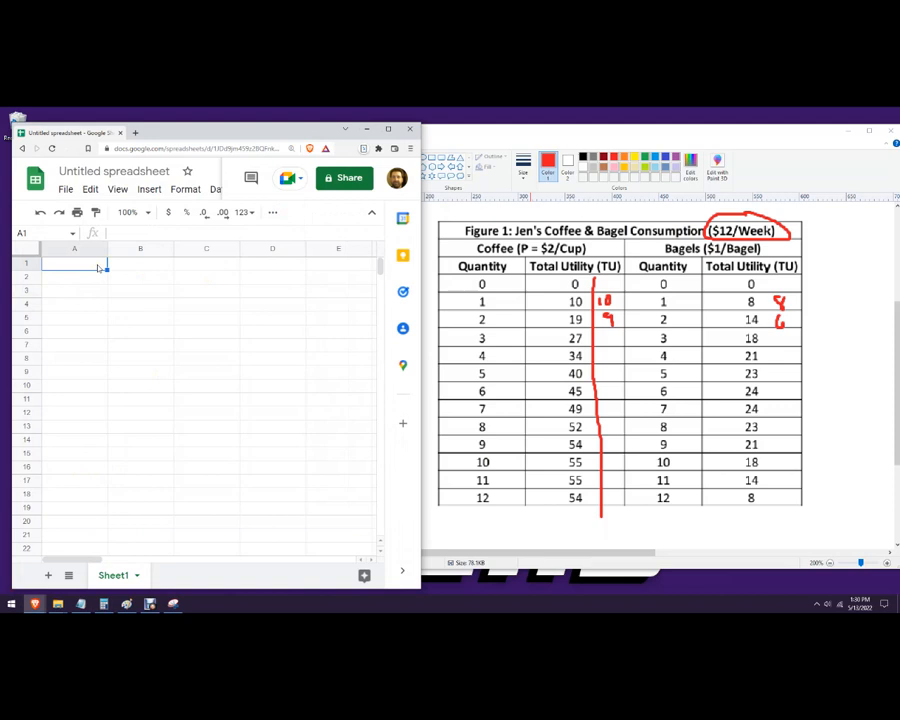
pyautogui.write('Q')
pyautogui.write('offee')
pyautogui.press('Return')
pyautogui.write('Q')
pyautogui.press('Tab')
pyautogui.write('TU')
pyautogui.press('Tab')
pyautogui.write('MU')
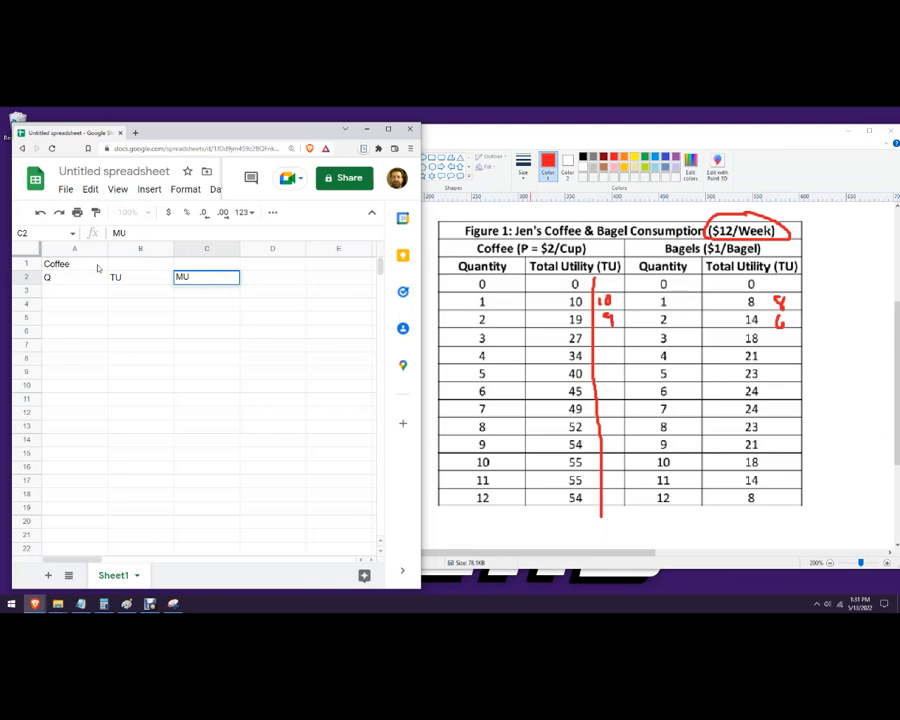
pyautogui.press('Tab')
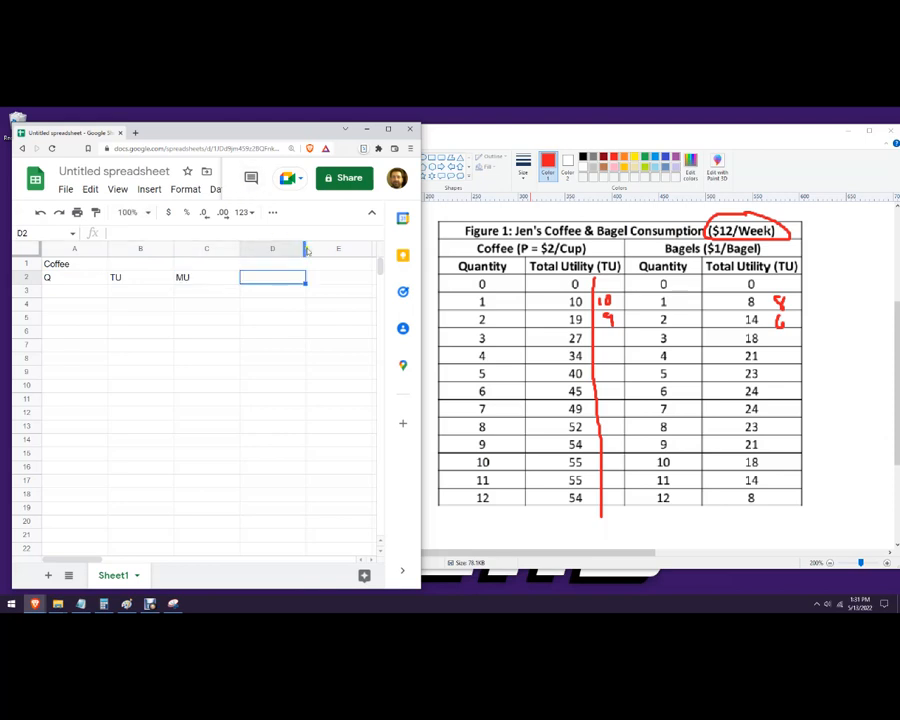
# Narrow column D as a spacer and copy the Q, TU and MU headers to E2:G2
pyautogui.moveTo(304, 249); pyautogui.dragTo(272, 251)
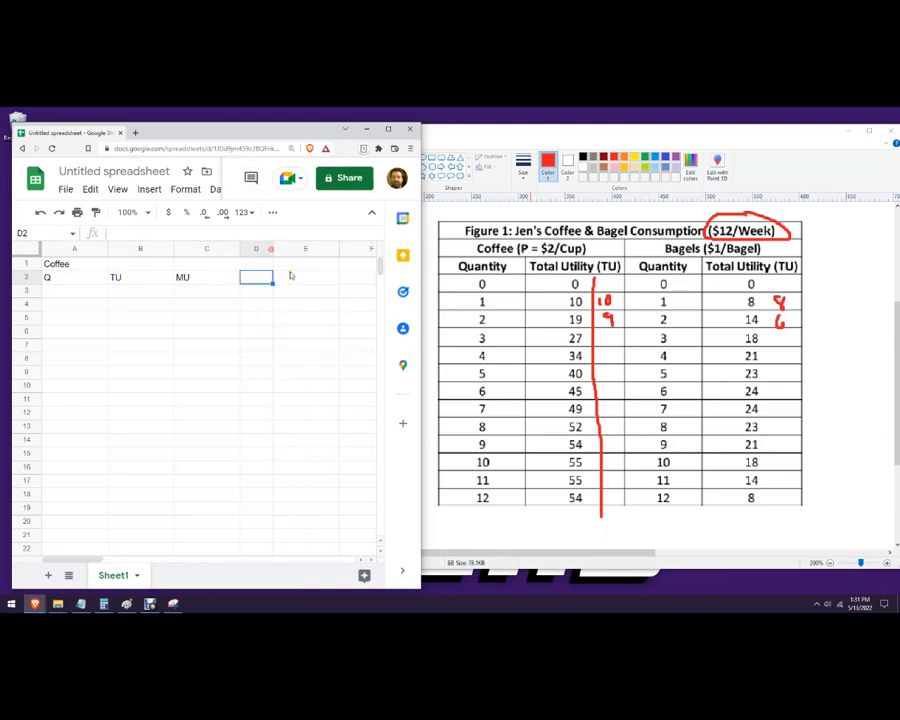
pyautogui.click(200, 280)
pyautogui.moveTo(200, 280); pyautogui.dragTo(74, 279)
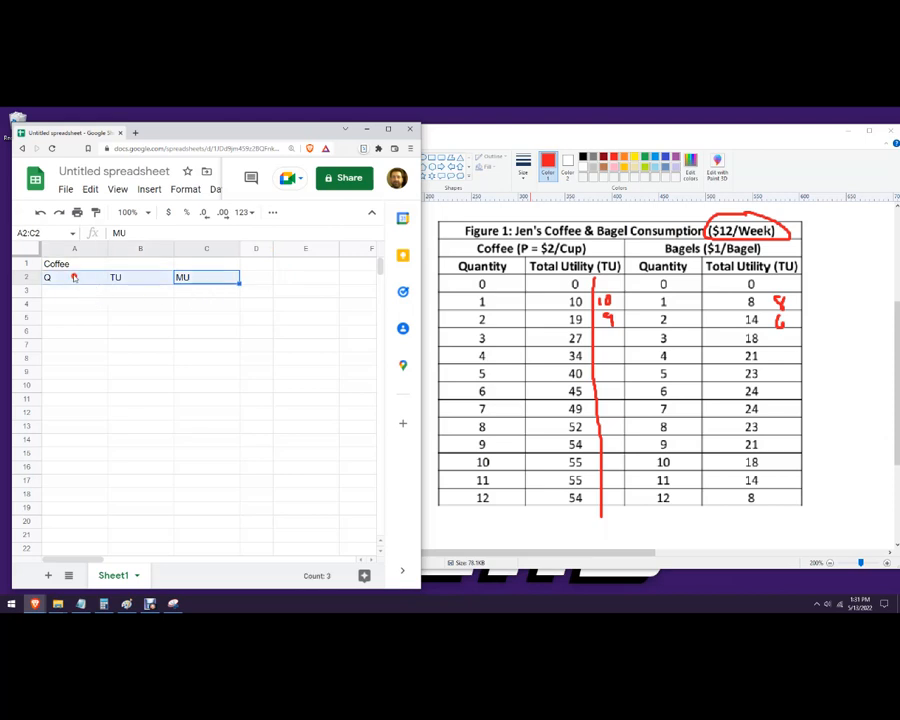
pyautogui.hotkey('ctrl', 'c')
pyautogui.click(303, 279)
pyautogui.hotkey('ctrl', 'v')
pyautogui.click(297, 322)
# Enter the title Bagels in E1 above the second set of headers
pyautogui.click(316, 263)
pyautogui.write('B')
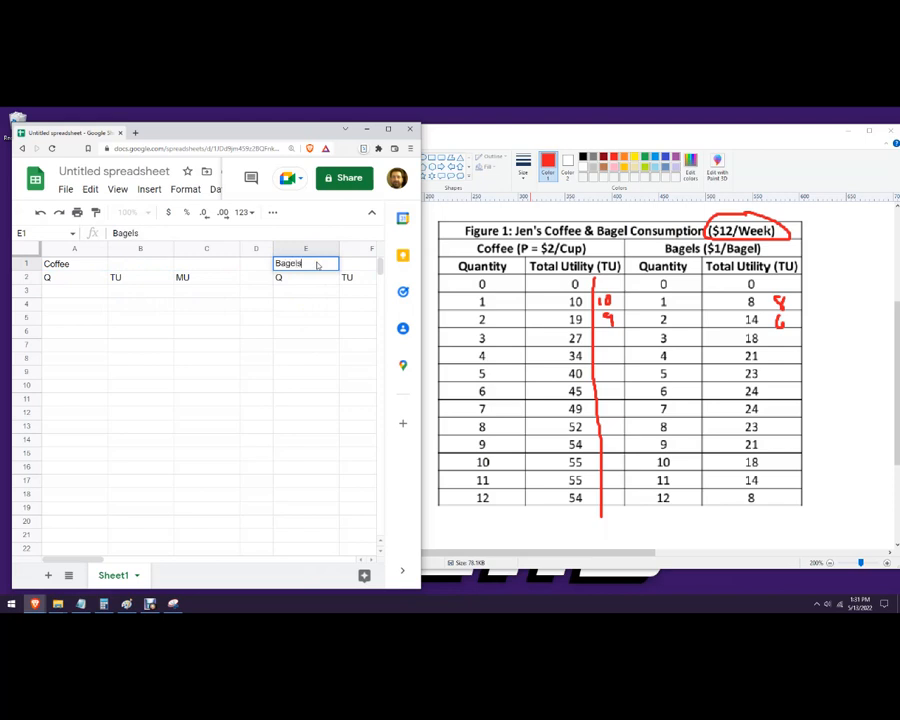
pyautogui.click(302, 341)
# Enter the first coffee quantities 0, 1, 2 and 3 in A3:A6
pyautogui.click(62, 292)
pyautogui.write('0')
pyautogui.press('Return')
pyautogui.write('1')
pyautogui.press('Return')
pyautogui.write('2')
pyautogui.press('Return')
pyautogui.write('3')
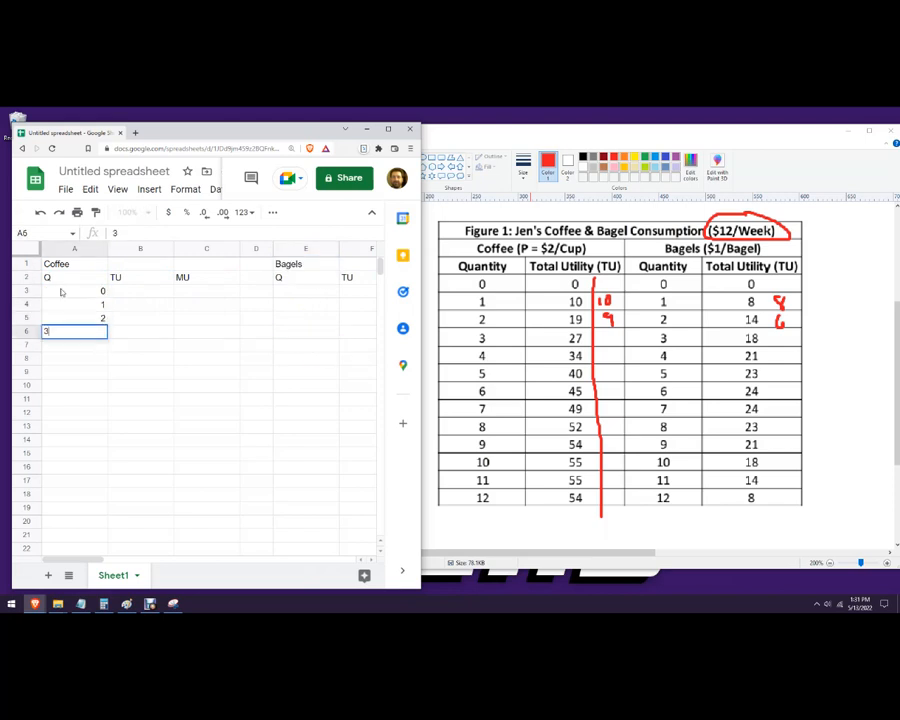
pyautogui.press('Return')
# Fill the coffee quantity series down from A3:A6 to 12 in A15, and clear the extra 13 in A16
pyautogui.moveTo(102, 290); pyautogui.dragTo(98, 338)
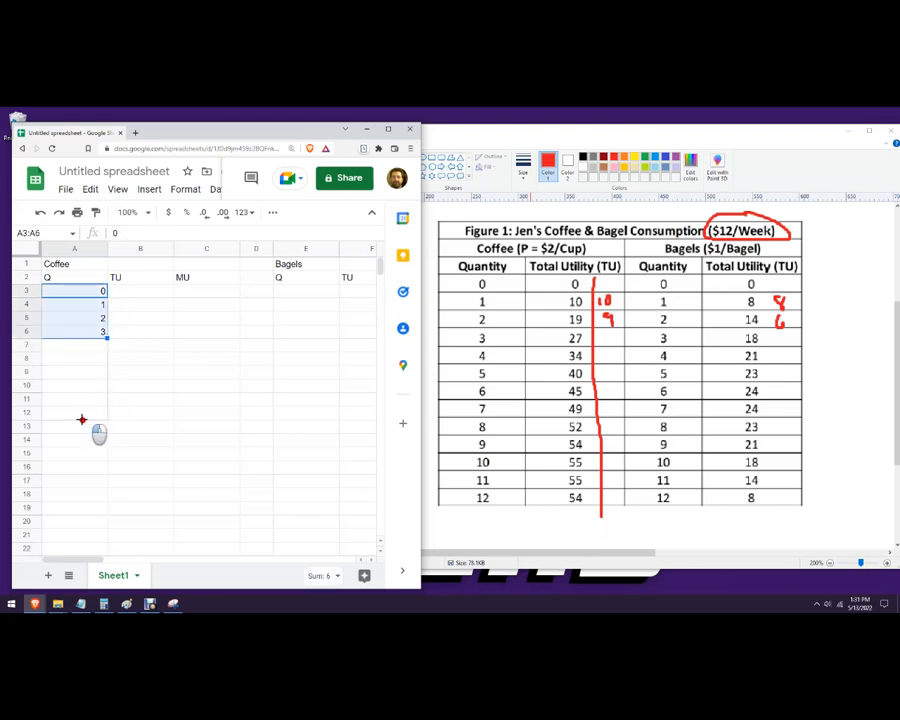
pyautogui.moveTo(79, 433); pyautogui.dragTo(84, 472)
pyautogui.click(157, 485)
pyautogui.click(97, 468)
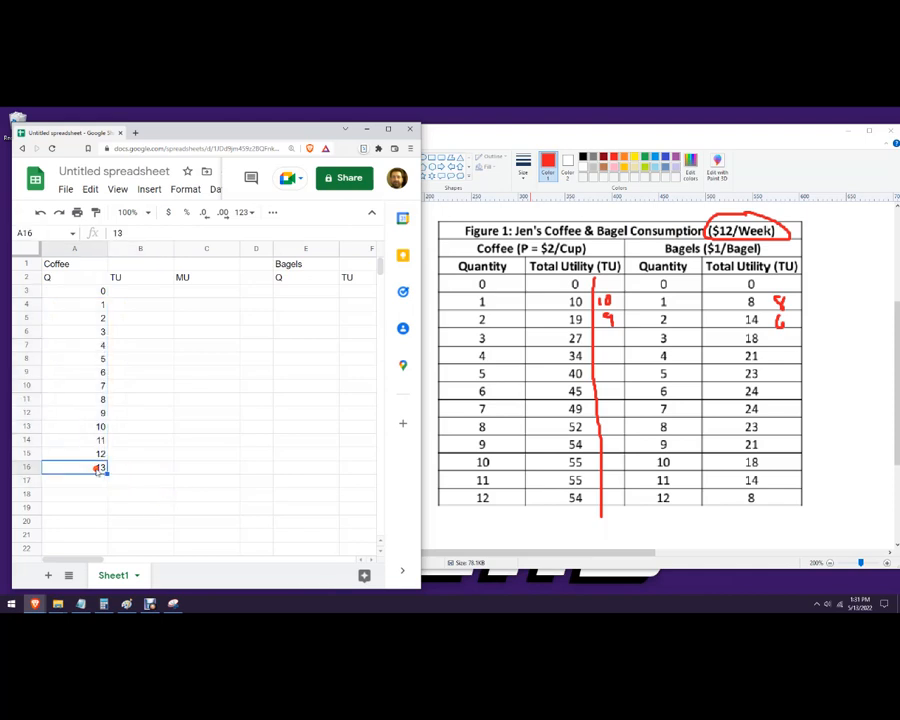
# Copy the coffee quantities 0 to 12 into the bagel quantity column, E3:E15
pyautogui.moveTo(102, 290); pyautogui.dragTo(78, 455)
pyautogui.hotkey('ctrl', 'c')
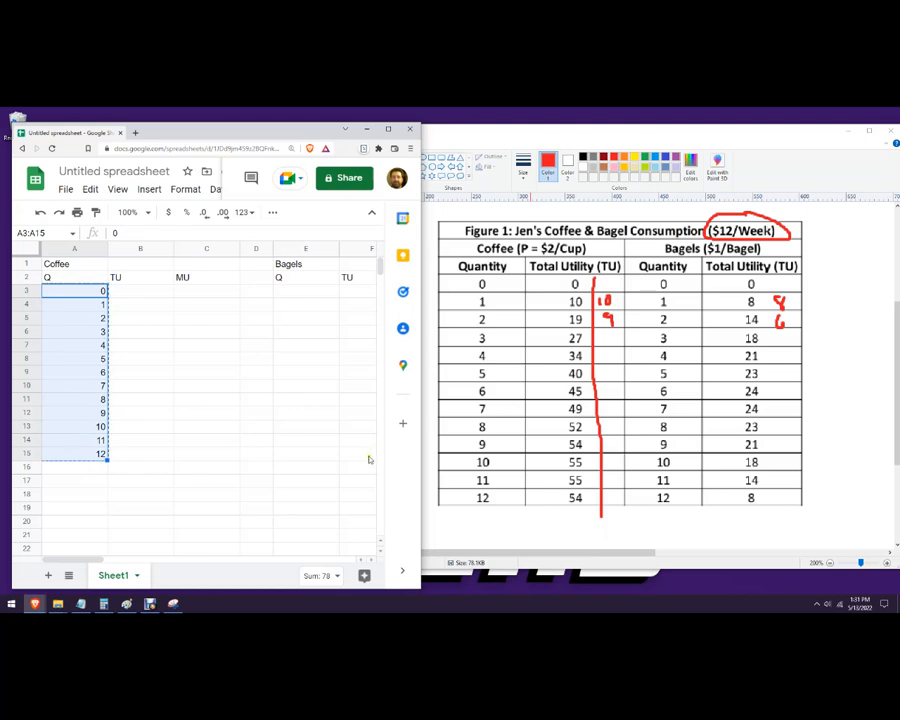
pyautogui.click(310, 293)
pyautogui.hotkey('ctrl', 'v')
pyautogui.click(300, 358)
# Enter the coffee total utilities 0, 10, 19, 27, 34, 40, 45, 49, 52, 54, 55, 55 and 54 in B3:B15
pyautogui.click(148, 292)
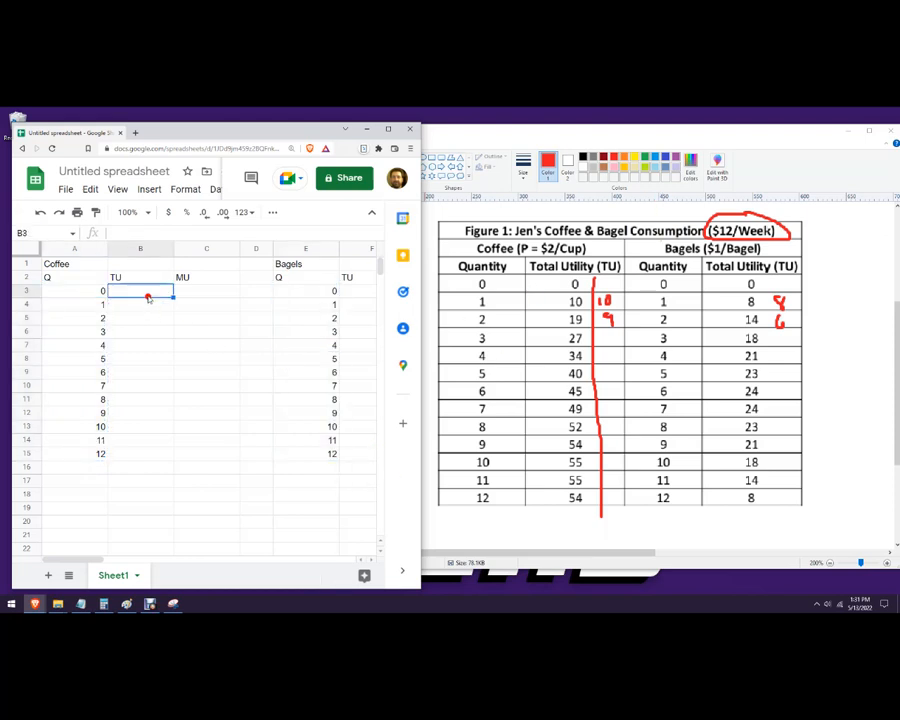
pyautogui.write('0')
pyautogui.press('Return')
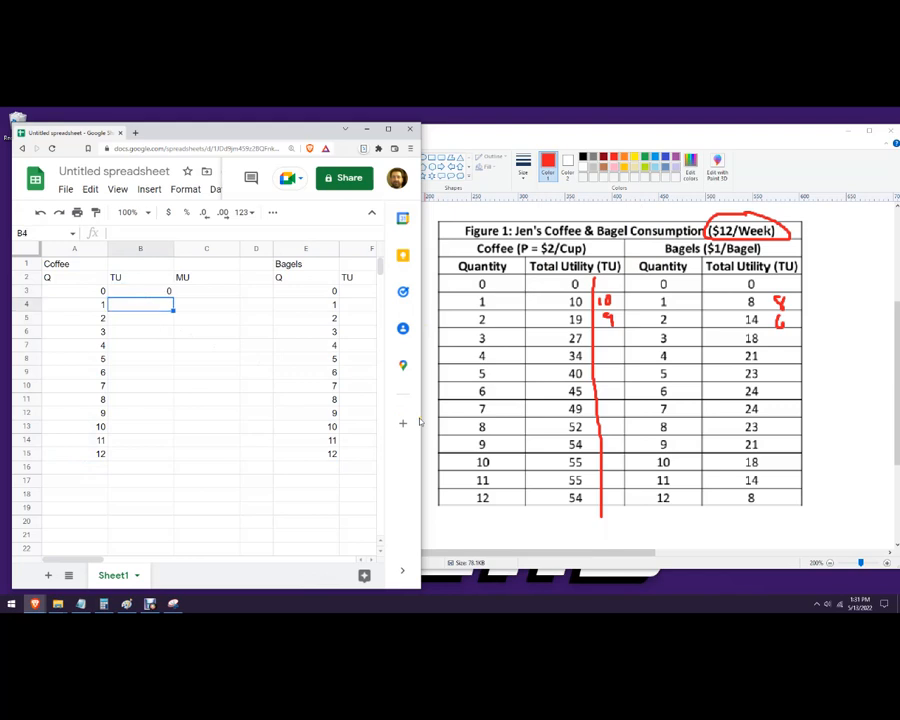
pyautogui.write('10')
pyautogui.press('Return')
pyautogui.write('19')
pyautogui.press('Return')
pyautogui.write('27')
pyautogui.press('Return')
pyautogui.write('34')
pyautogui.press('Return')
pyautogui.write('40')
pyautogui.press('Return')
pyautogui.write('45')
pyautogui.press('Return')
pyautogui.write('49')
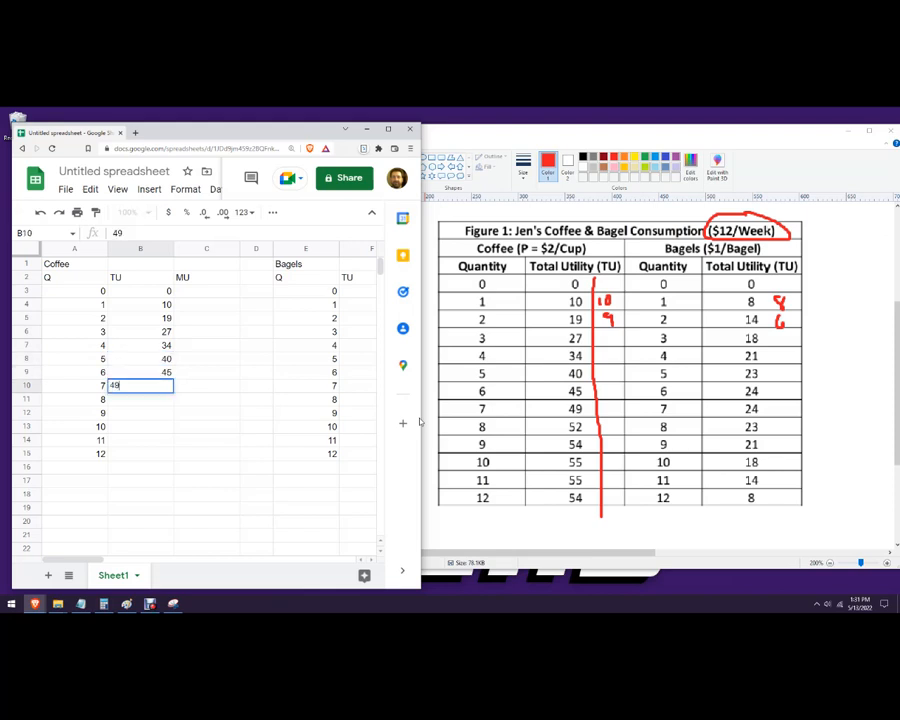
pyautogui.press('Return')
pyautogui.write('52')
pyautogui.press('Return')
pyautogui.write('54')
pyautogui.press('Return')
pyautogui.write('55')
pyautogui.press('Return')
pyautogui.write('55')
pyautogui.press('Return')
pyautogui.write('54')
pyautogui.press('Tab')
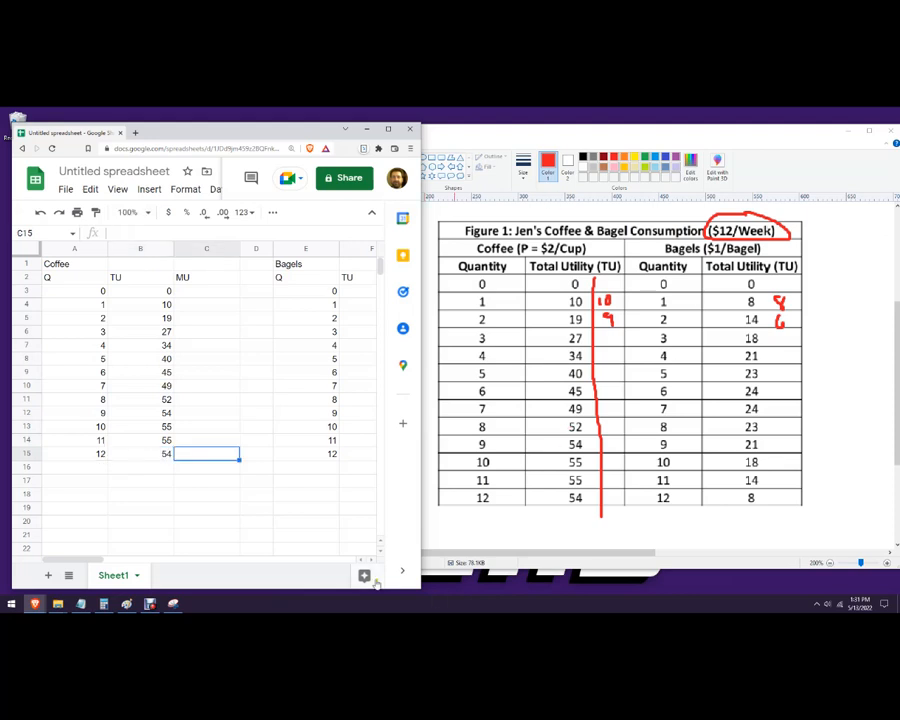
# Enter the bagel total utilities 8, 14 and 18 in F3:F5, correcting the mistyped 6 in F4
pyautogui.hscroll(2, 265, 328)
pyautogui.click(258, 293)
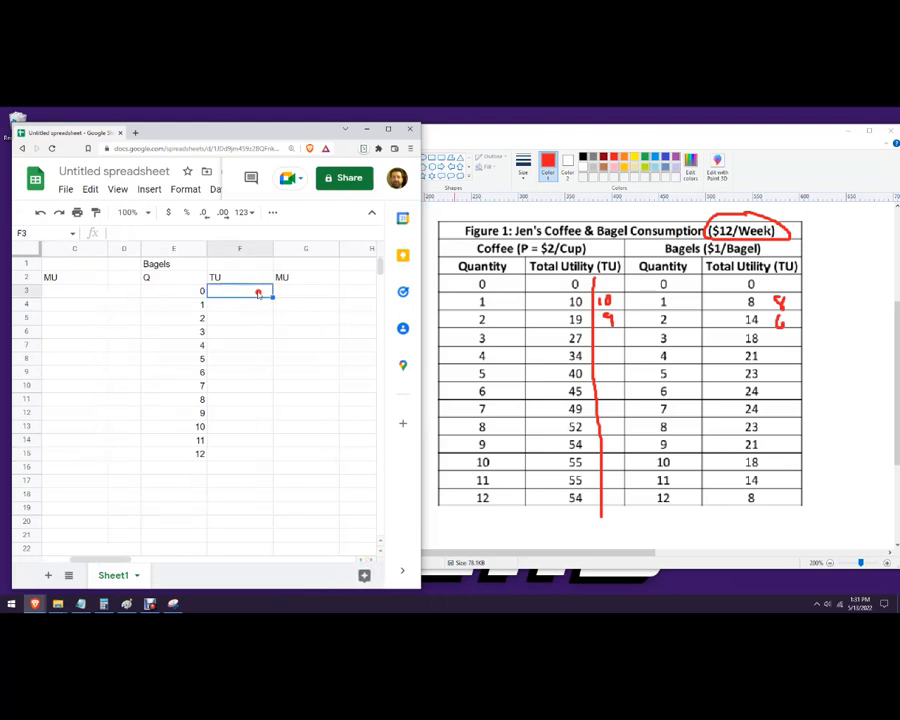
pyautogui.write('8')
pyautogui.press('Return')
pyautogui.write('6')
pyautogui.press('Return')
pyautogui.write('18')
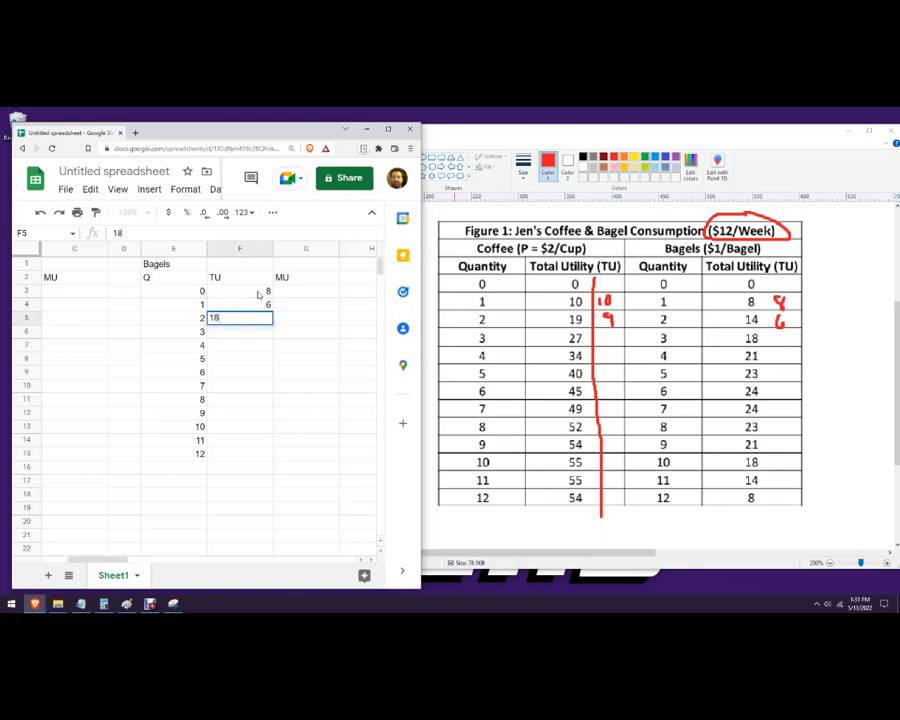
pyautogui.press('Up')
pyautogui.write('14')
pyautogui.press('Return')
pyautogui.press('Down')
# Continue the bagel total utilities in F6:F14 with 21, 23, 24, 24, 23, 21, 18, 14 and 8
pyautogui.write('21')
pyautogui.press('Return')
pyautogui.write('23')
pyautogui.press('Return')
pyautogui.write('24')
pyautogui.press('Return')
pyautogui.write('24')
pyautogui.press('Return')
pyautogui.write('23')
pyautogui.press('Return')
pyautogui.write('21')
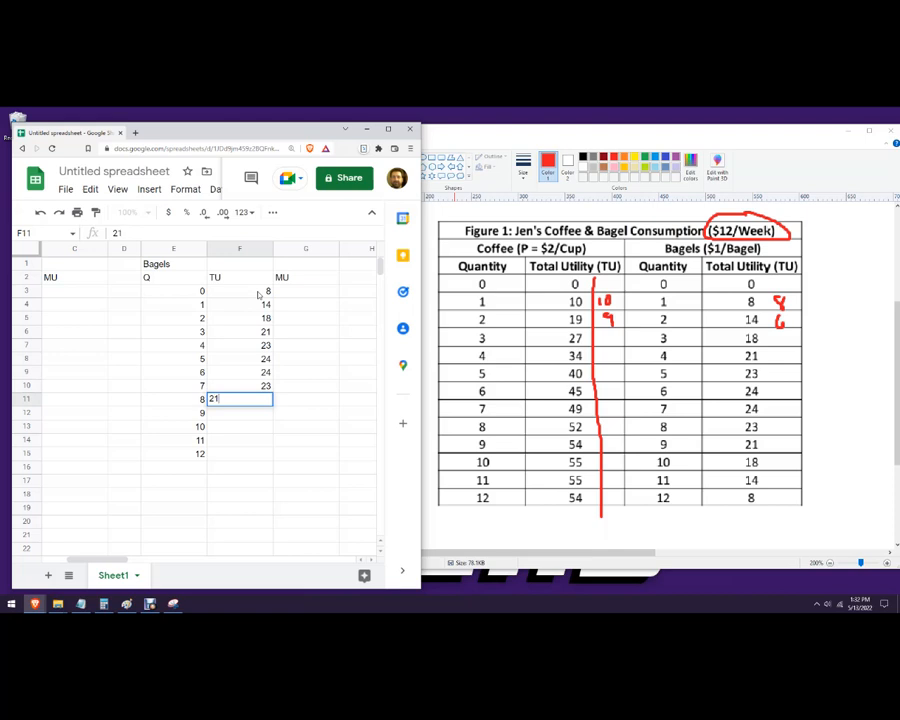
pyautogui.press('Return')
pyautogui.write('18')
pyautogui.press('Return')
pyautogui.write('14')
pyautogui.press('Return')
pyautogui.write('8')
pyautogui.press('Return')
# Realign the lower bagel total utilities from the bottom up so that F10:F15 hold 24, 23, 21, 18, 14 and 8
pyautogui.write('8')
pyautogui.press('Up')
pyautogui.write('14')
pyautogui.press('Up')
pyautogui.write('8')
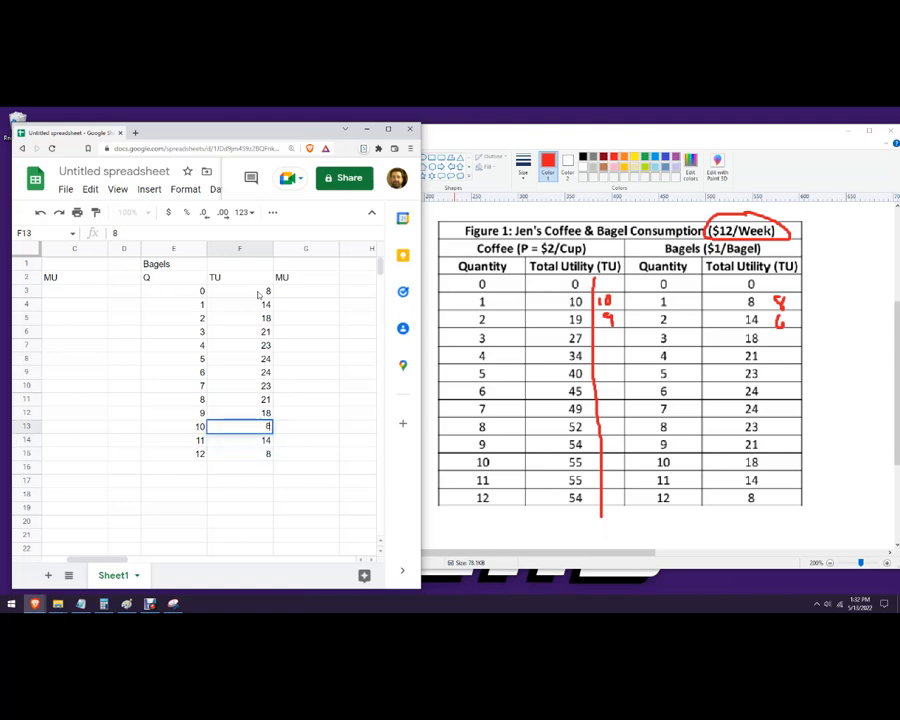
pyautogui.write('18')
pyautogui.press('Up')
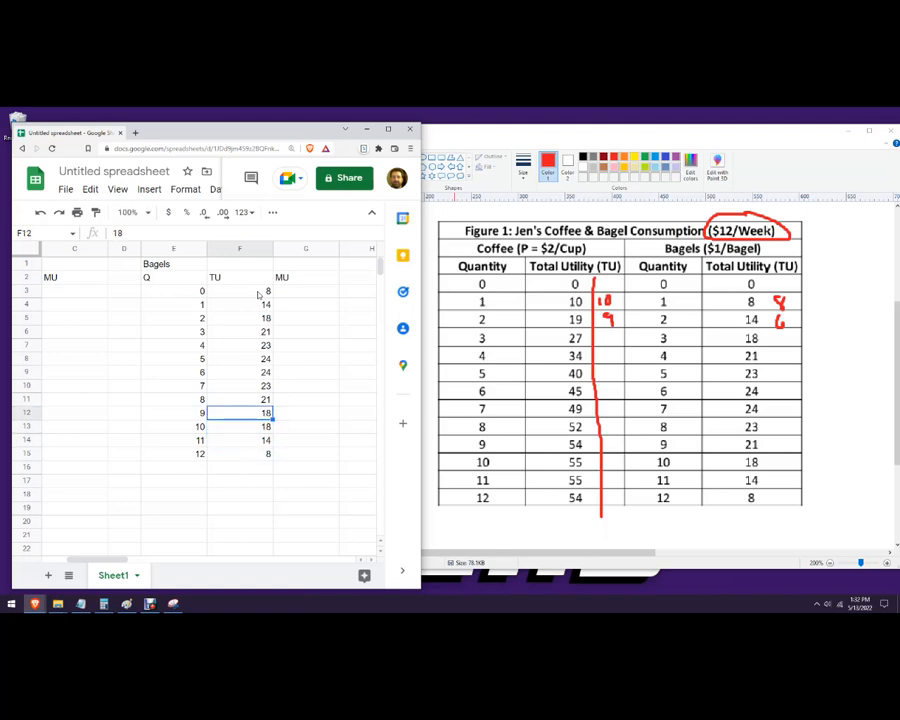
pyautogui.write('21')
pyautogui.press('Up')
pyautogui.write('23')
pyautogui.press('Up')
pyautogui.write('24')
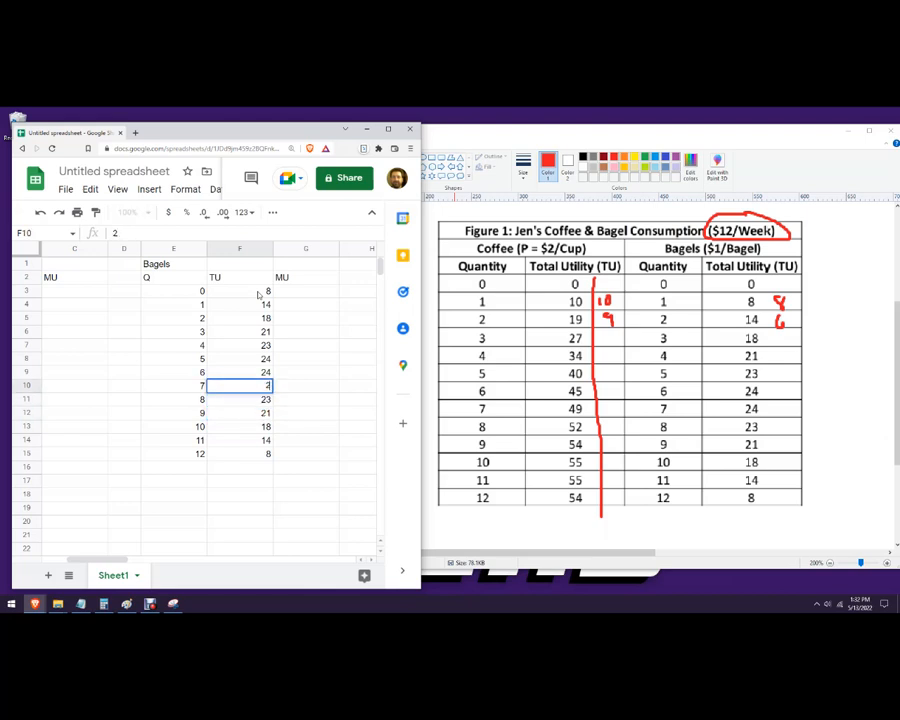
pyautogui.press('Up')
# Check the bagel total utilities against the Figure 1 table and clear the misaligned value in F8
pyautogui.press('Up')
pyautogui.press('Up')
pyautogui.press('Up')
pyautogui.press('Up')
pyautogui.press('Up')
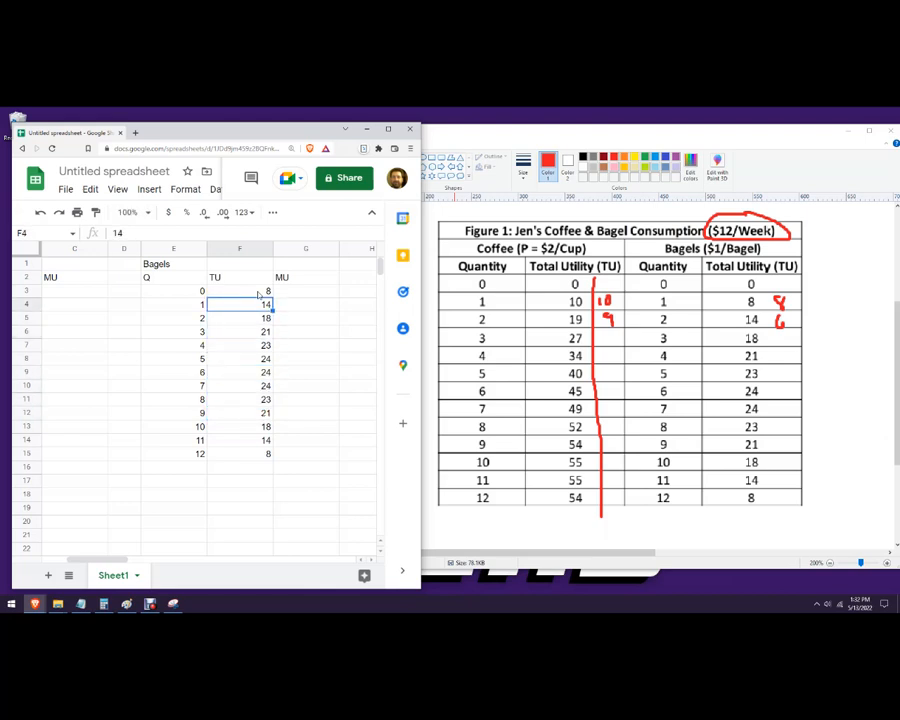
pyautogui.press('Down')
pyautogui.press('Down')
pyautogui.press('Down')
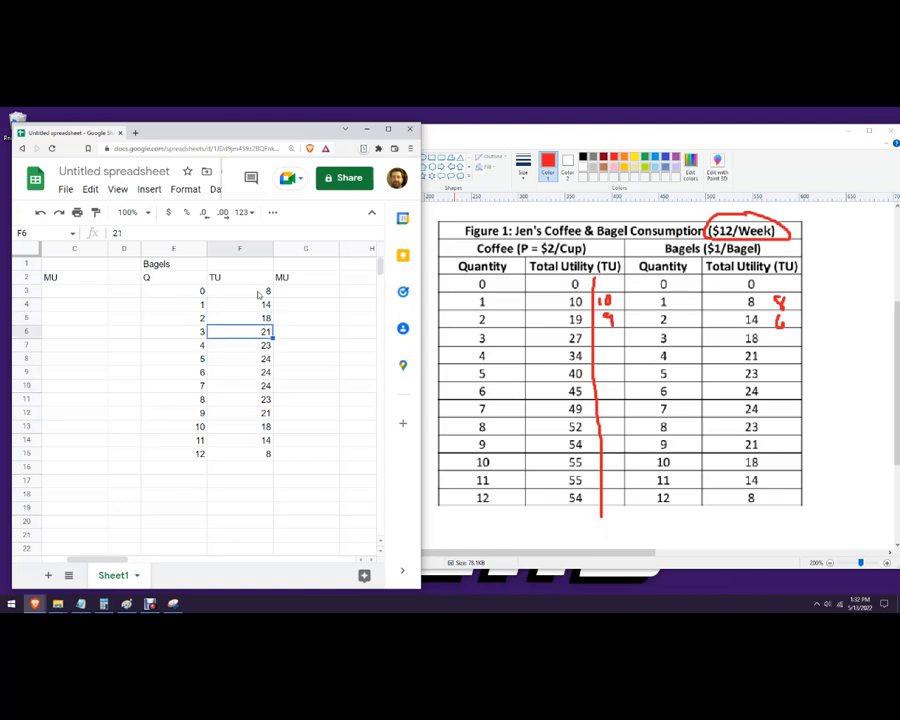
pyautogui.press('Down')
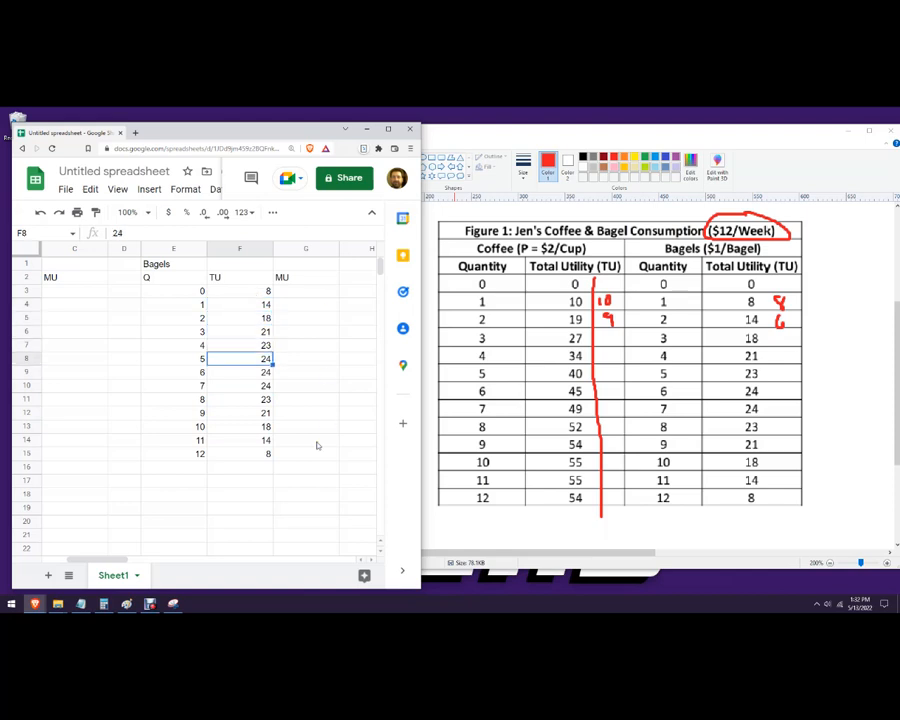
pyautogui.press('Delete')
pyautogui.press('Down')
pyautogui.press('Down')
pyautogui.press('Down')
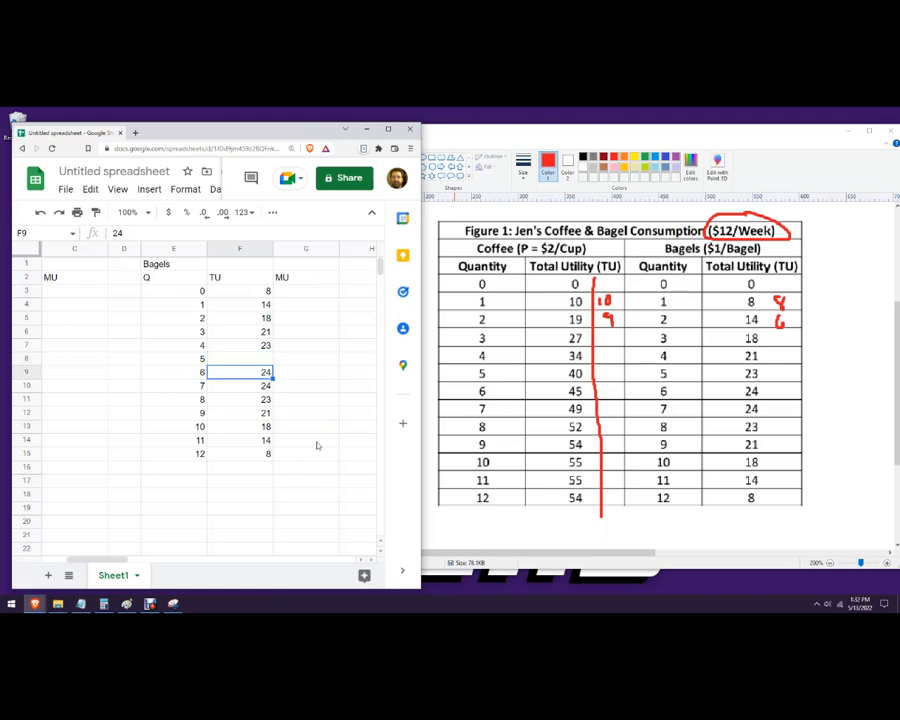
# Compare the bagel total utilities row by row with the Figure 1 table and fill the empty cell F8 with 24
pyautogui.press('Up')
pyautogui.press('Up')
pyautogui.press('Up')
pyautogui.press('Up')
pyautogui.press('Up')
pyautogui.press('Up')
pyautogui.press('Up')
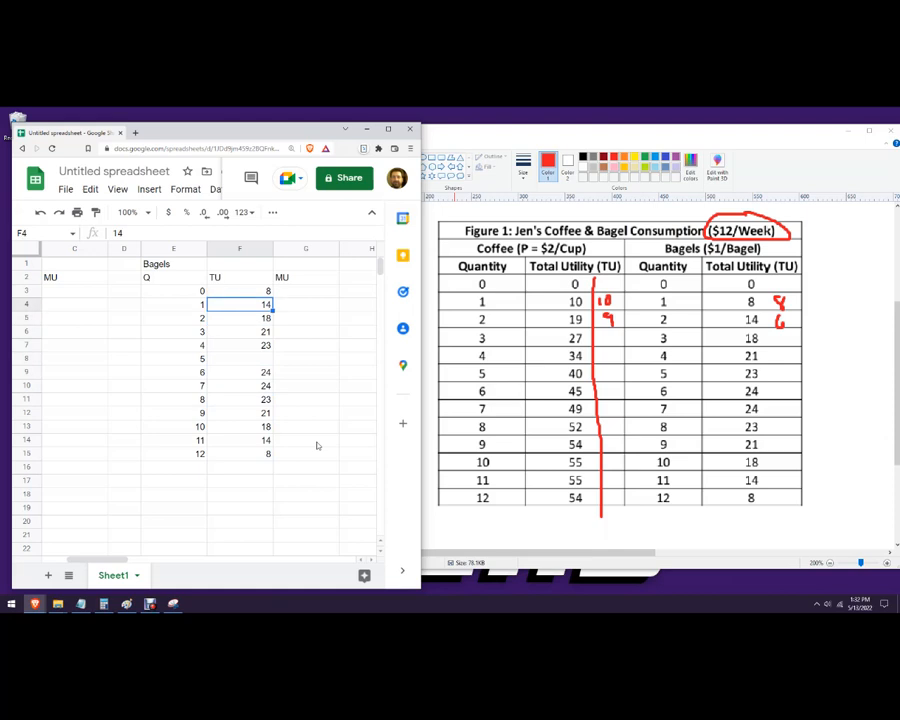
pyautogui.press('Down')
pyautogui.press('Down')
pyautogui.press('Down')
pyautogui.press('Down')
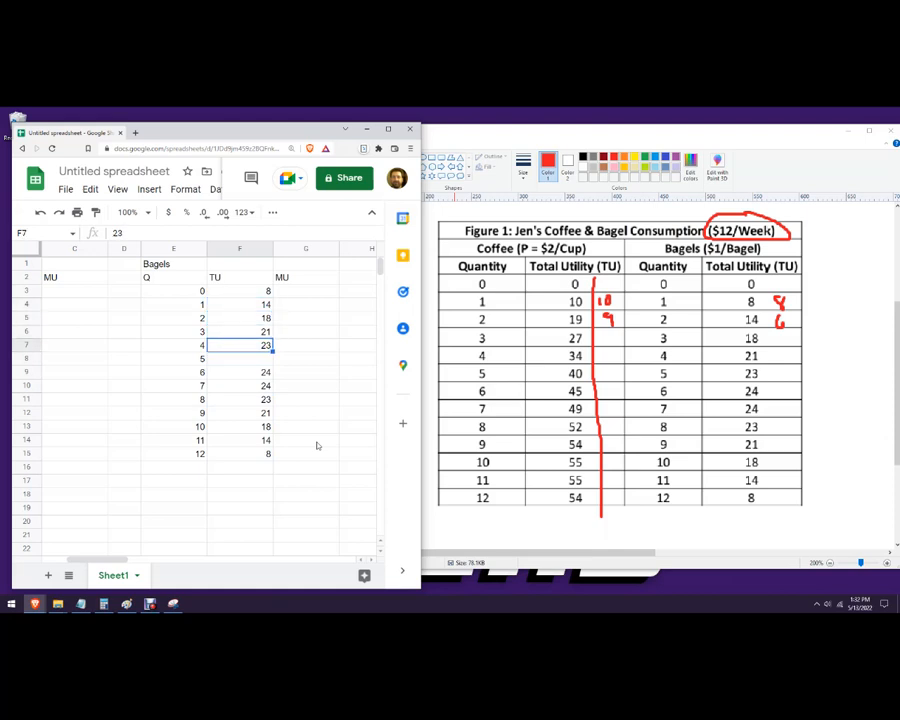
pyautogui.write('24')
pyautogui.press('Return')
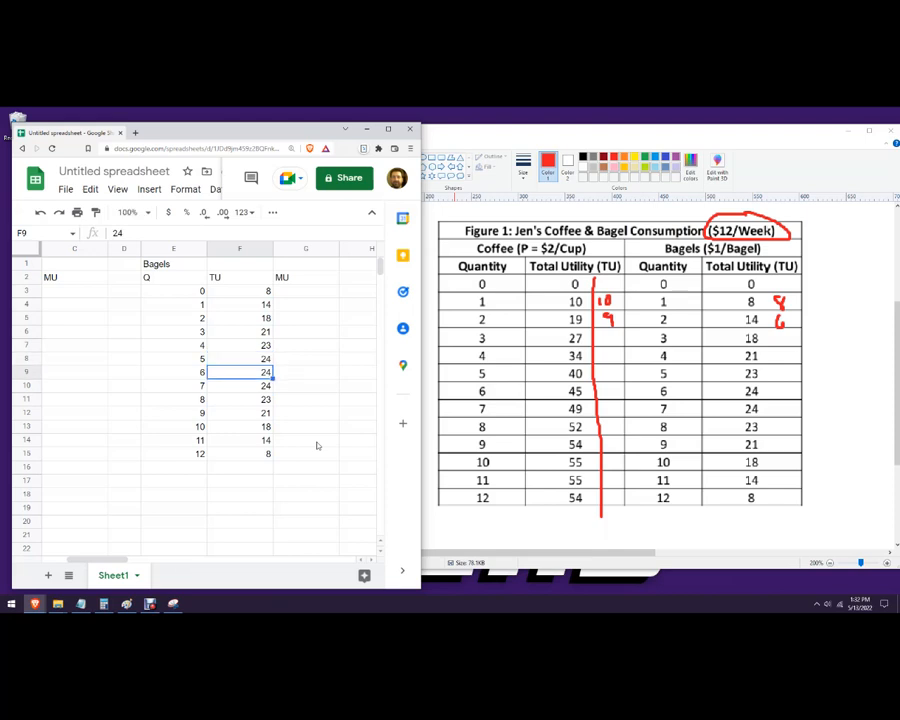
pyautogui.press('Down')
pyautogui.press('Down')
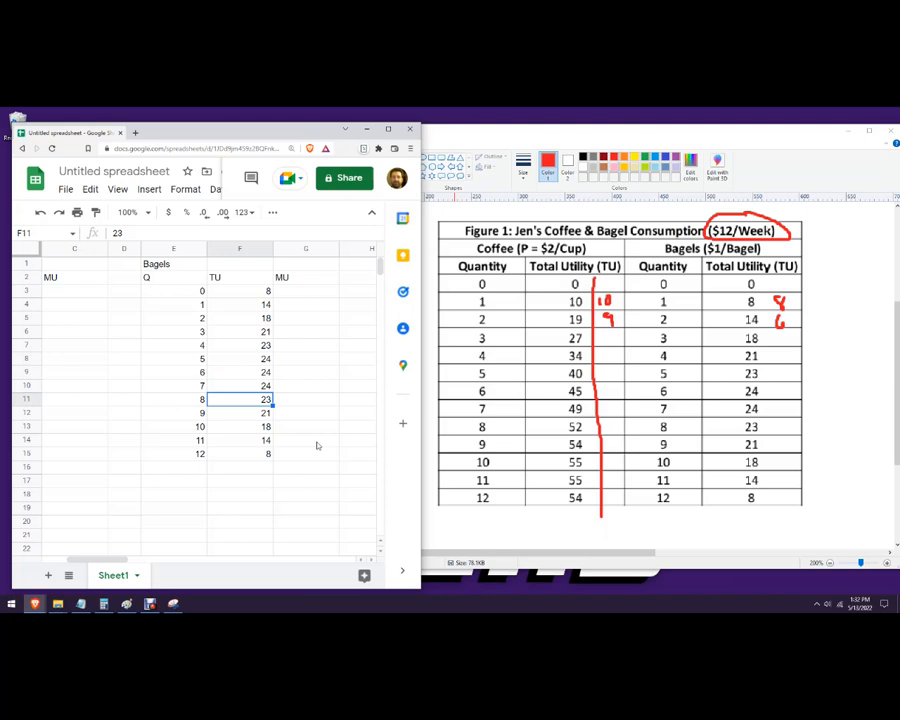
# Set the bagel total utilities for quantities 5, 4 and 3 in F8, F7 and F6 to 23, 21 and 18
pyautogui.press('Up')
pyautogui.press('Up')
pyautogui.press('Up')
pyautogui.write('23')
pyautogui.press('Up')
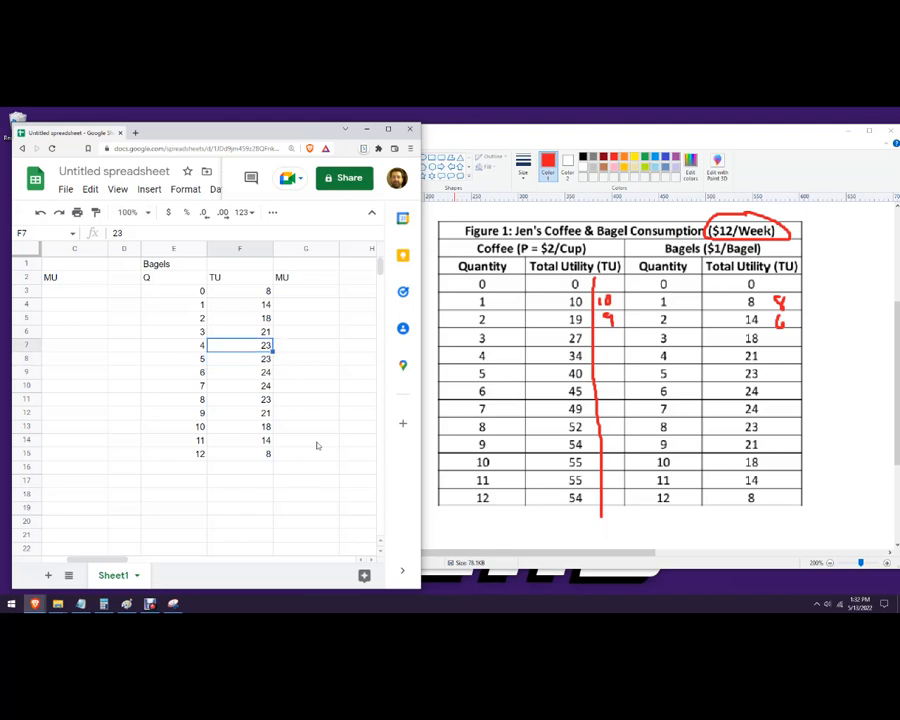
pyautogui.write('21')
pyautogui.press('Up')
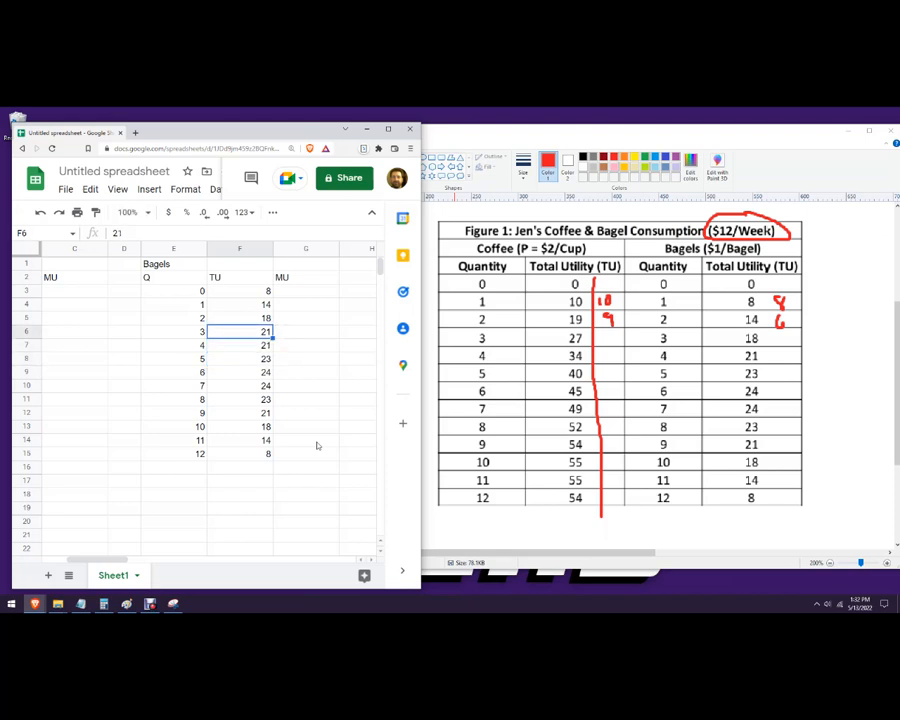
pyautogui.write('18')
pyautogui.press('Up')
# Set the bagel total utilities for quantities 0, 1 and 2 in F3:F5 to 0, 8 and 14
pyautogui.press('Up')
pyautogui.press('Up')
pyautogui.write('0')
pyautogui.press('Return')
pyautogui.write('1')
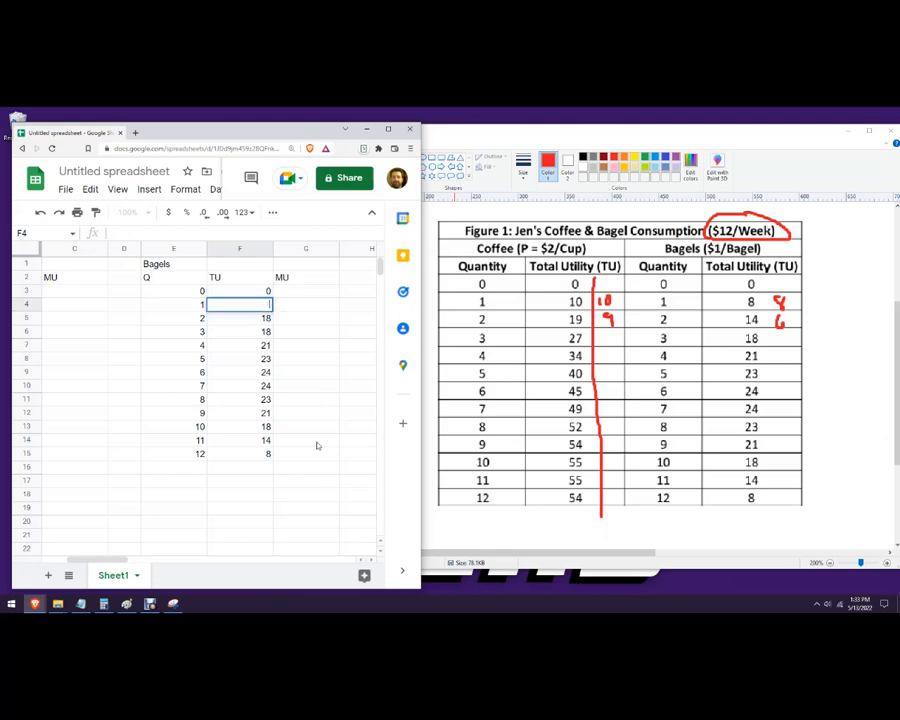
pyautogui.press('Return')
pyautogui.write('14')
pyautogui.press('Return')
pyautogui.press('Up')
pyautogui.click(255, 440)
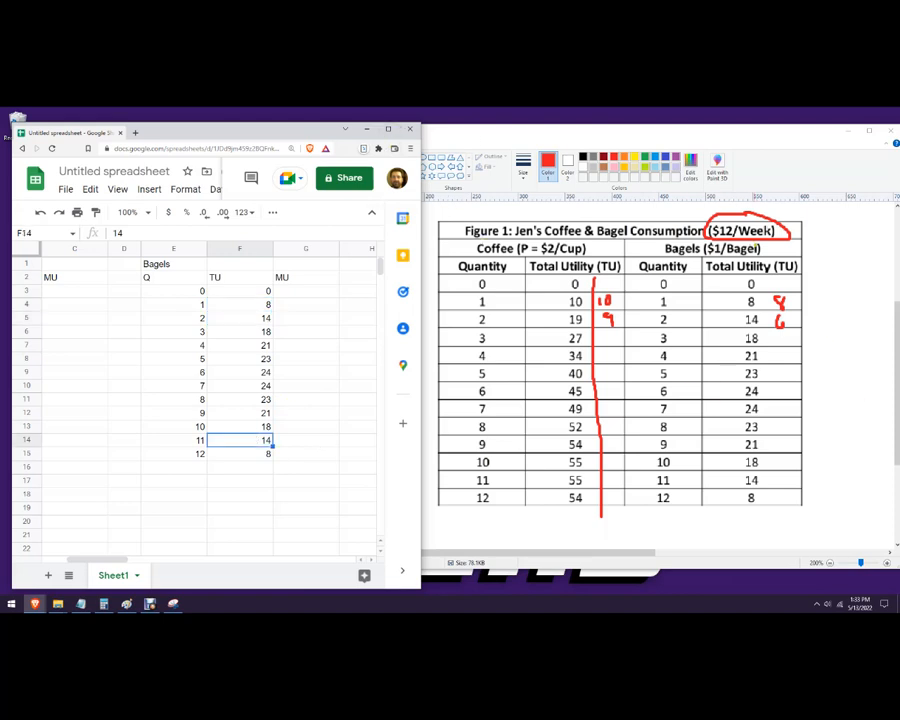
# Maximize the spreadsheet window, bring both the coffee and bagel tables into view and set the zoom to 125%
pyautogui.click(388, 129)
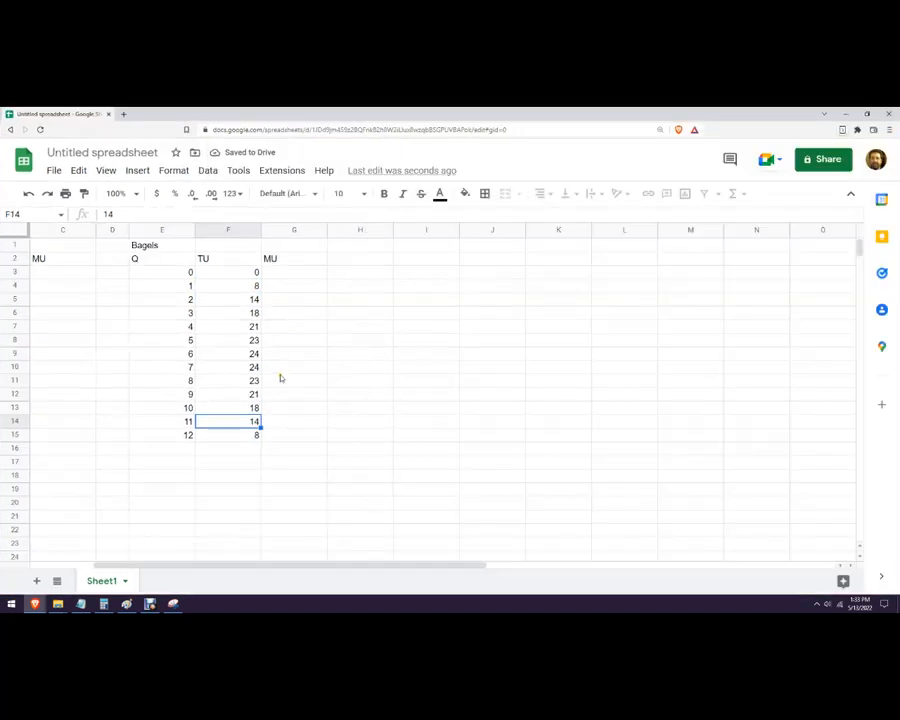
pyautogui.moveTo(269, 565); pyautogui.dragTo(227, 566)
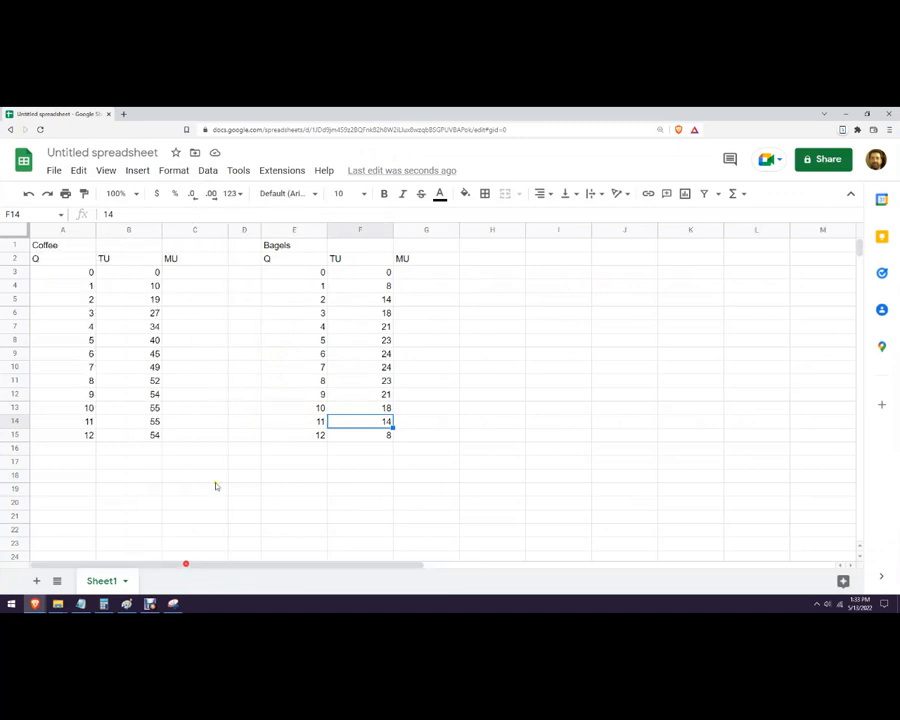
pyautogui.click(364, 486)
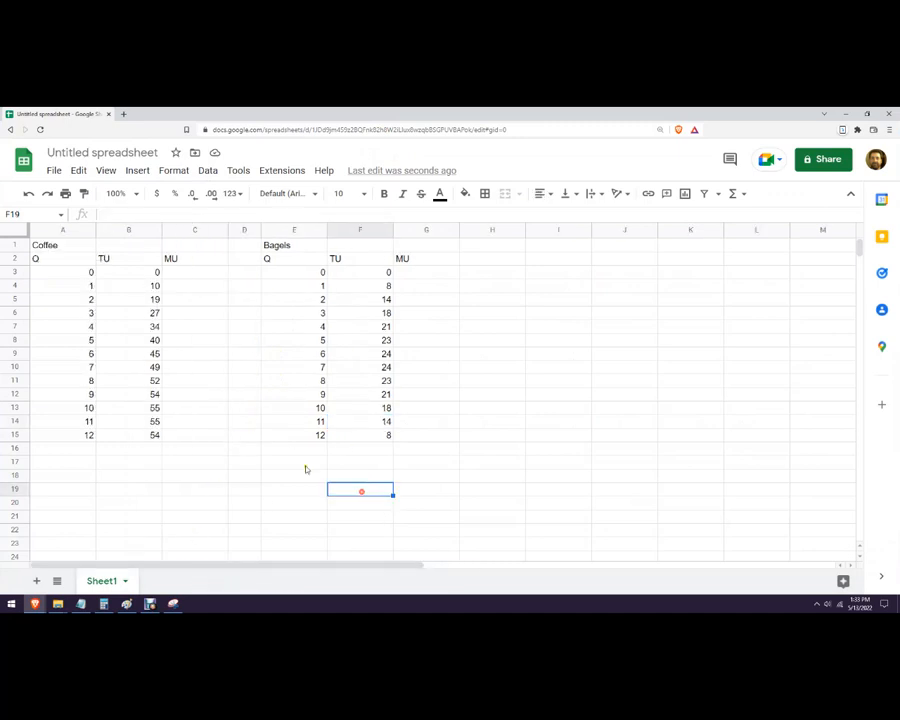
pyautogui.click(171, 471)
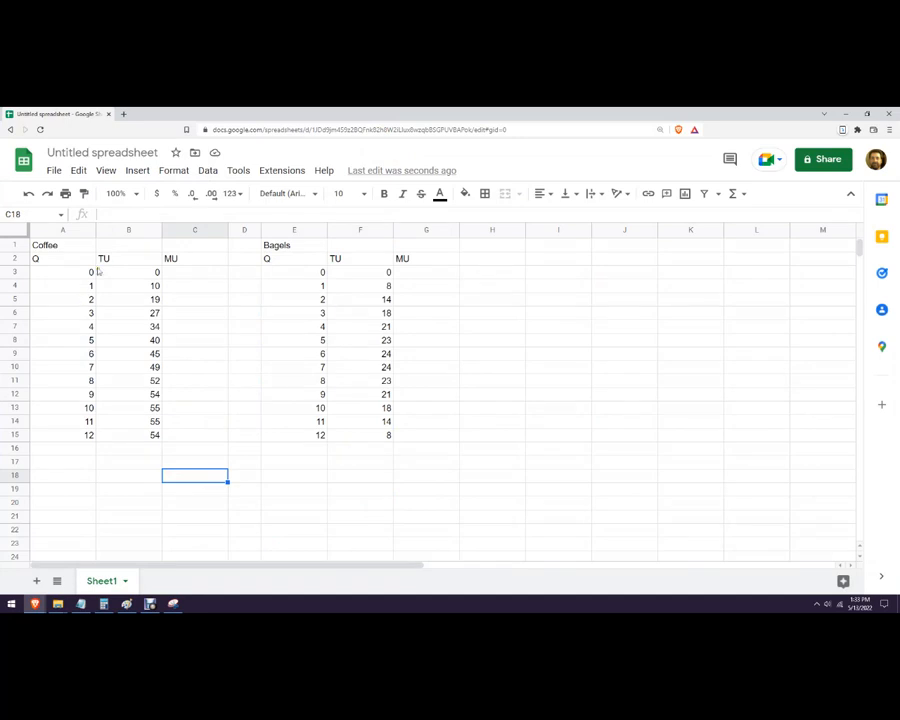
pyautogui.click(118, 193)
pyautogui.click(120, 300)
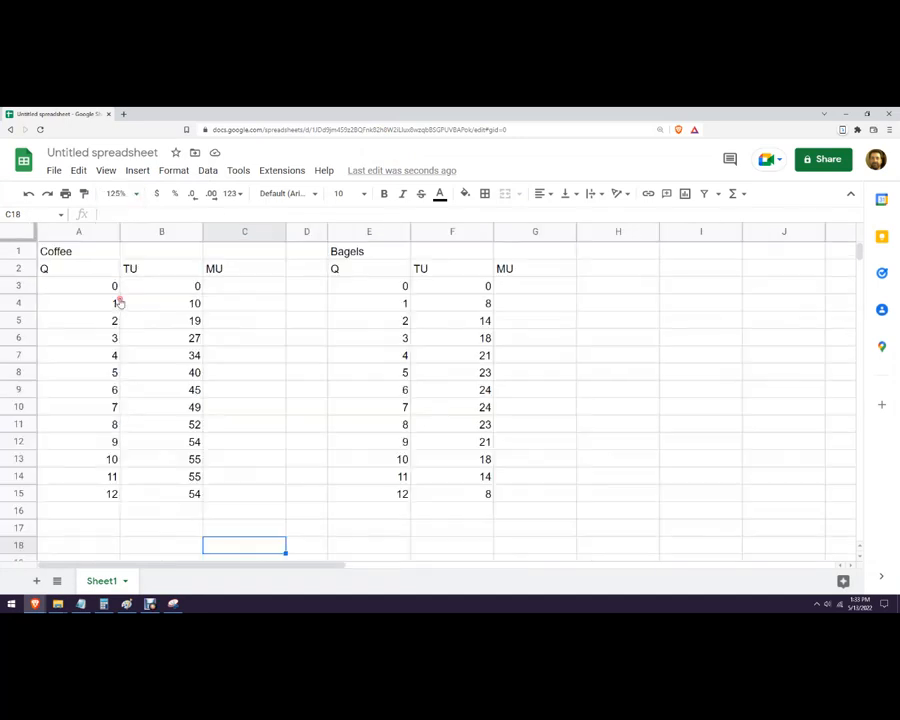
# Make the coffee and bagel headings in A1:G2 bold
pyautogui.moveTo(68, 257); pyautogui.dragTo(520, 275)
pyautogui.hotkey('ctrl', 'b')
pyautogui.click(562, 424)
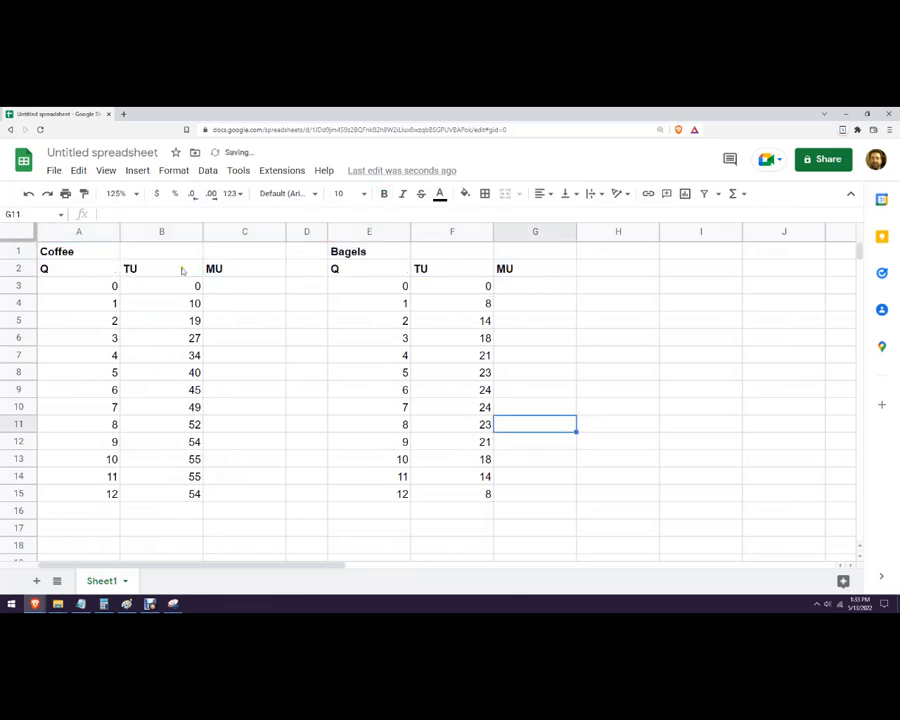
# Begin the coffee marginal utility formula in C4 with the parenthesized change in total utility, =(B4-B3)/
pyautogui.click(257, 287)
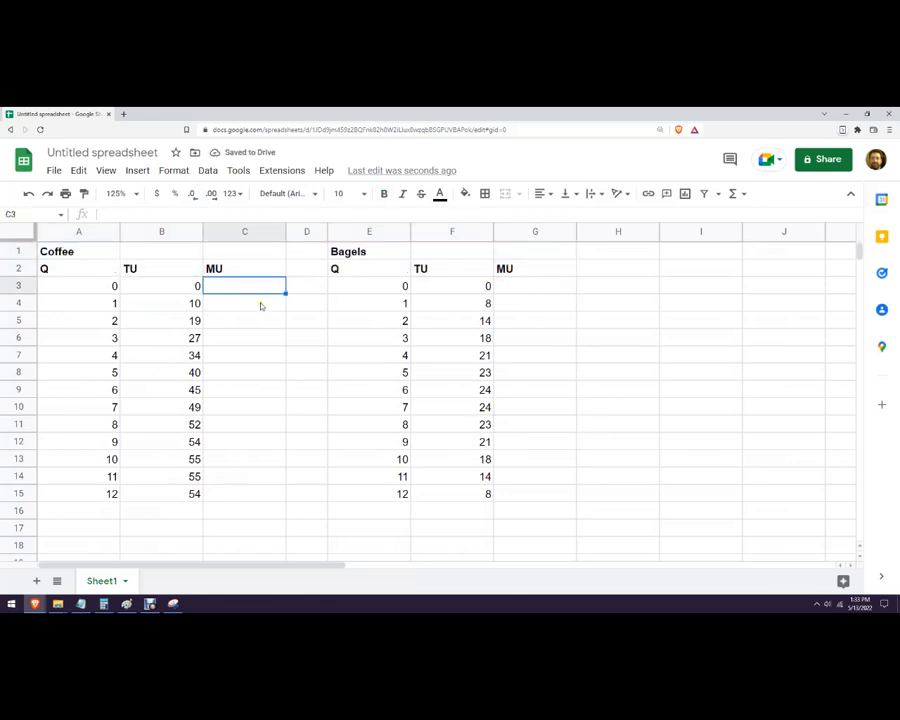
pyautogui.click(260, 304)
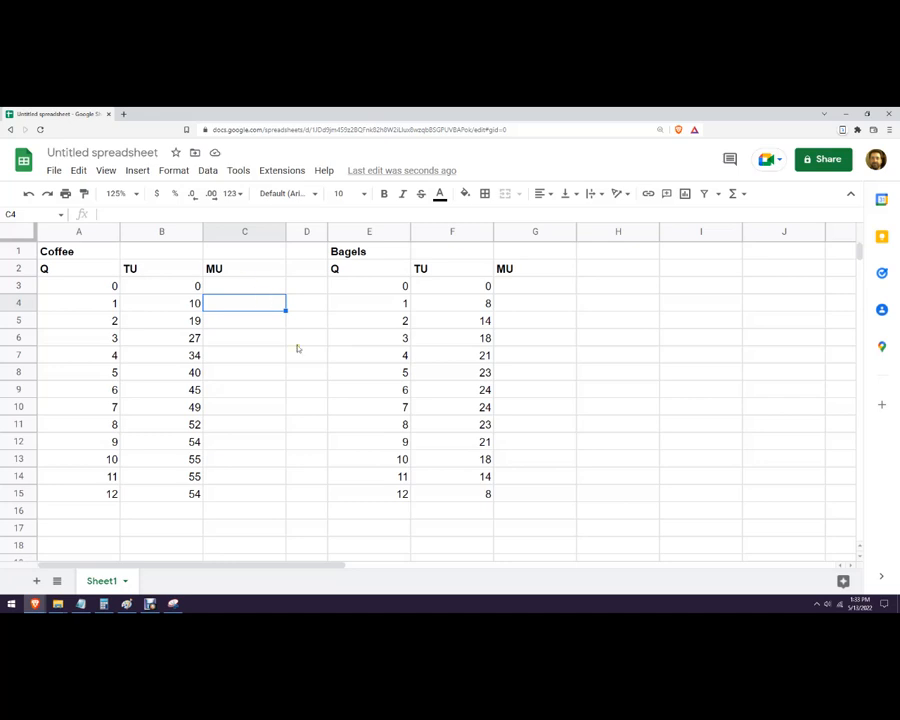
pyautogui.write('=')
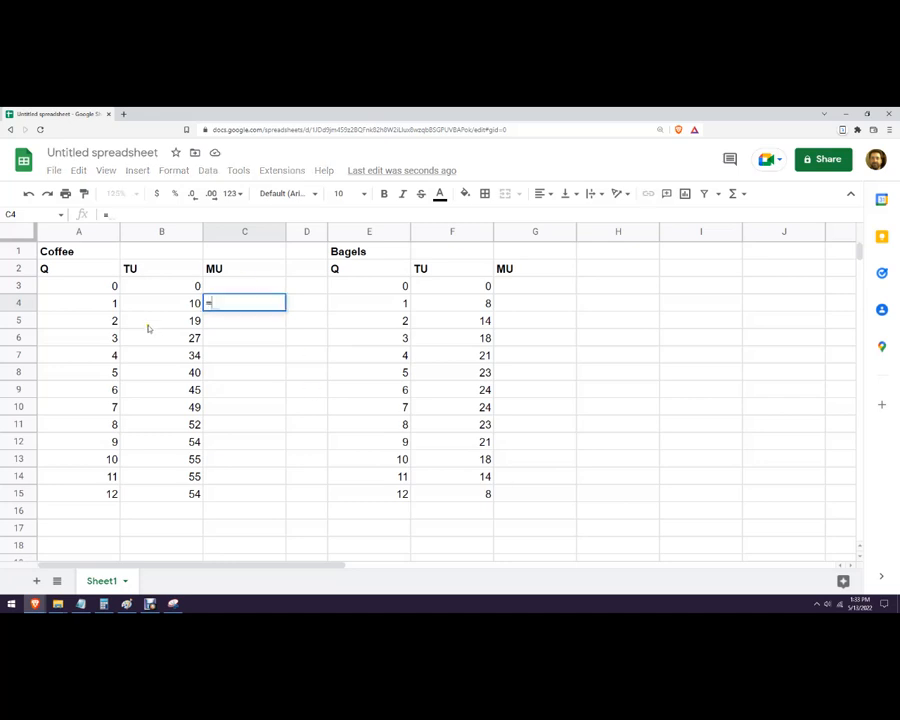
pyautogui.click(144, 303)
pyautogui.write('-')
pyautogui.click(145, 285)
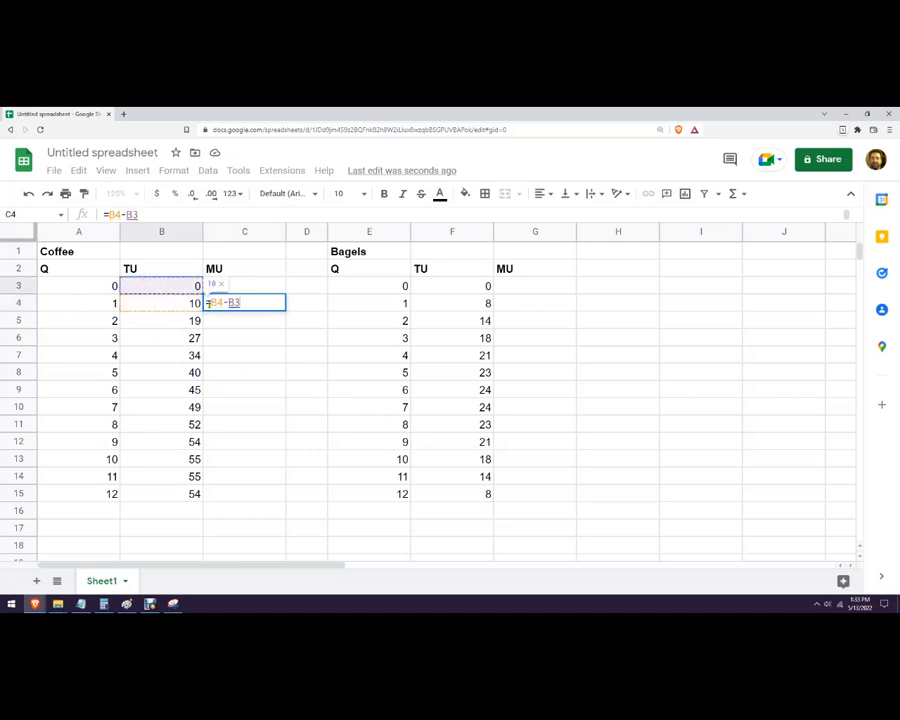
pyautogui.click(211, 303)
pyautogui.write('(')
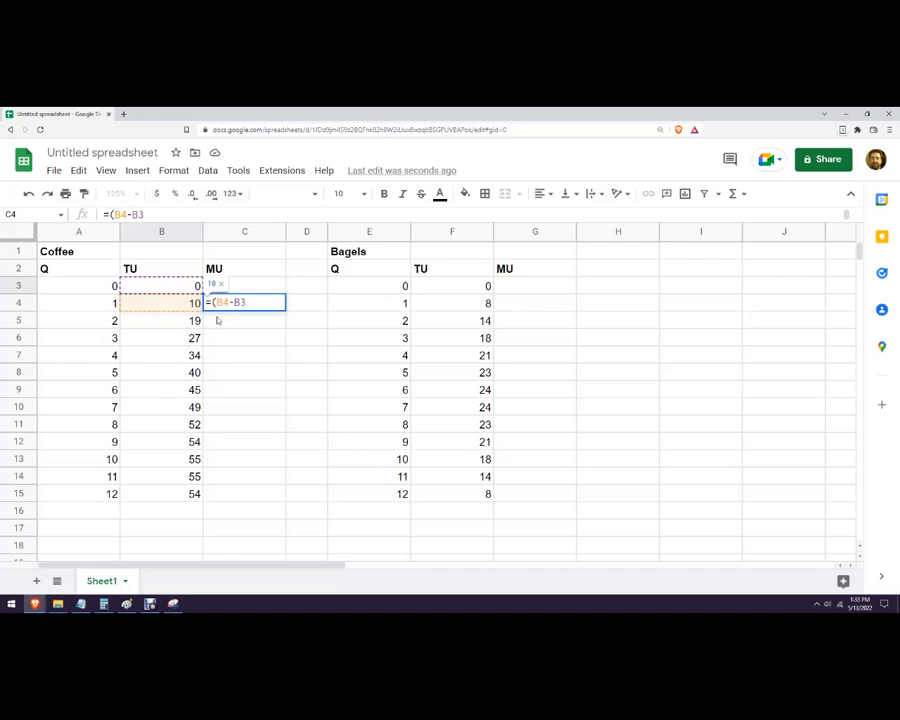
pyautogui.click(249, 301)
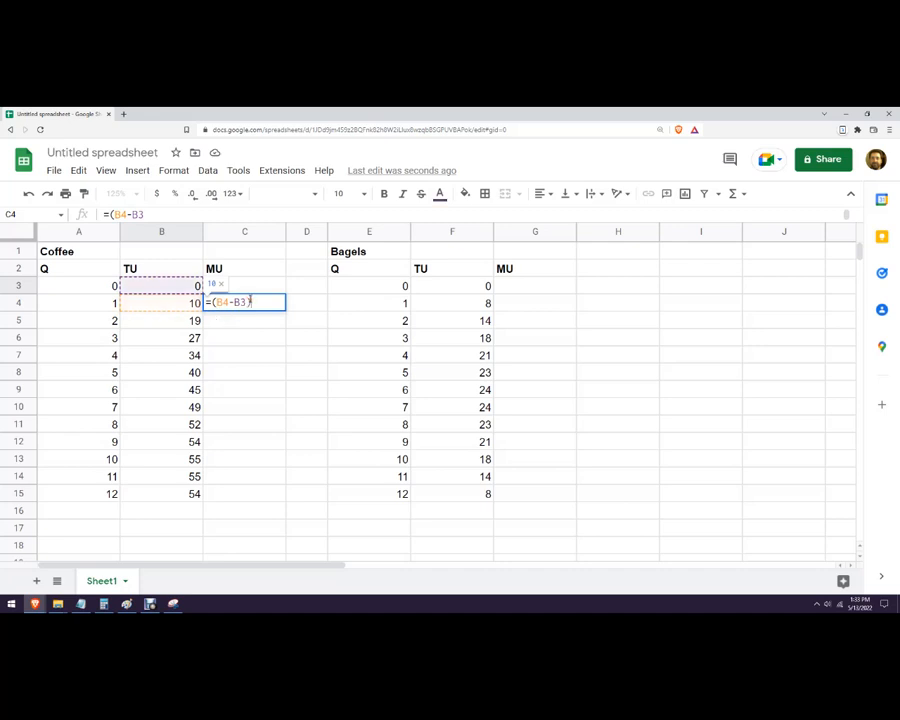
pyautogui.write(')/')
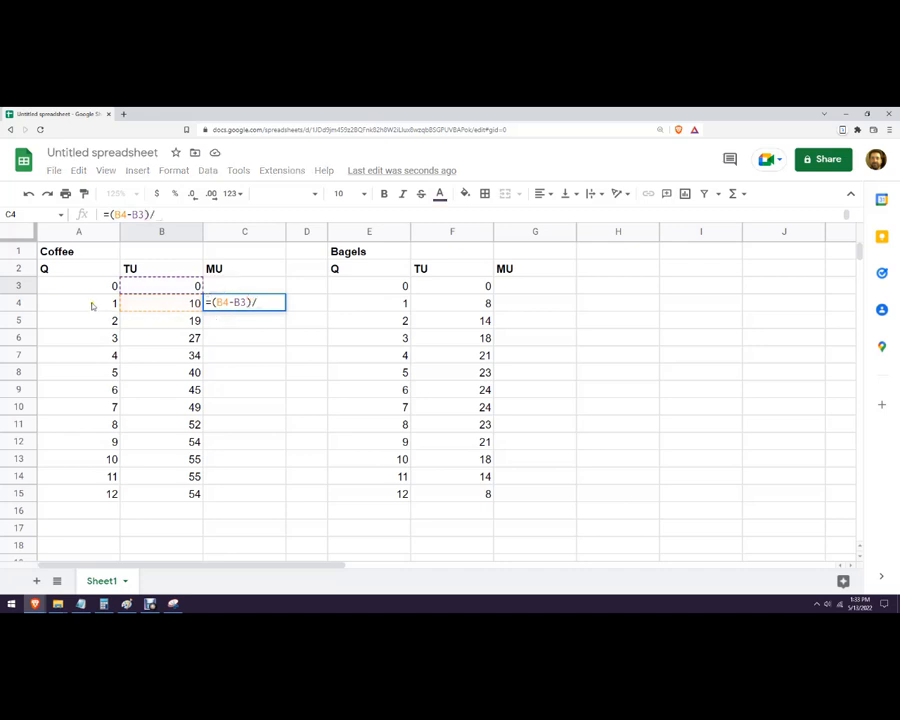
# Complete the C4 formula as =(B4-B3)/(A4-A3) and accept the suggested autofill for C5:C15
pyautogui.click(92, 305)
pyautogui.write('-')
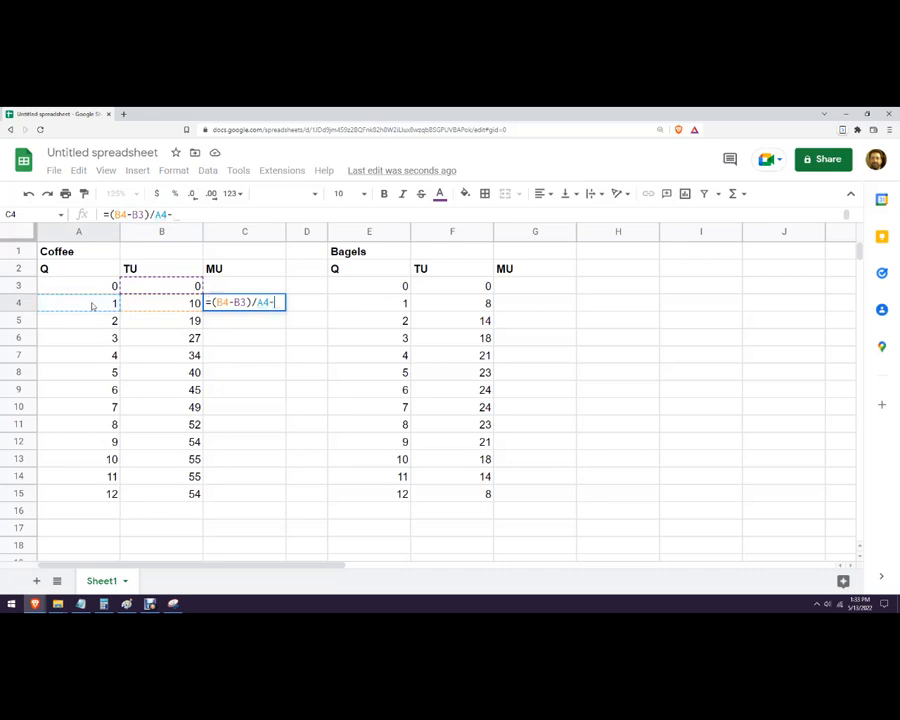
pyautogui.click(84, 284)
pyautogui.click(257, 302)
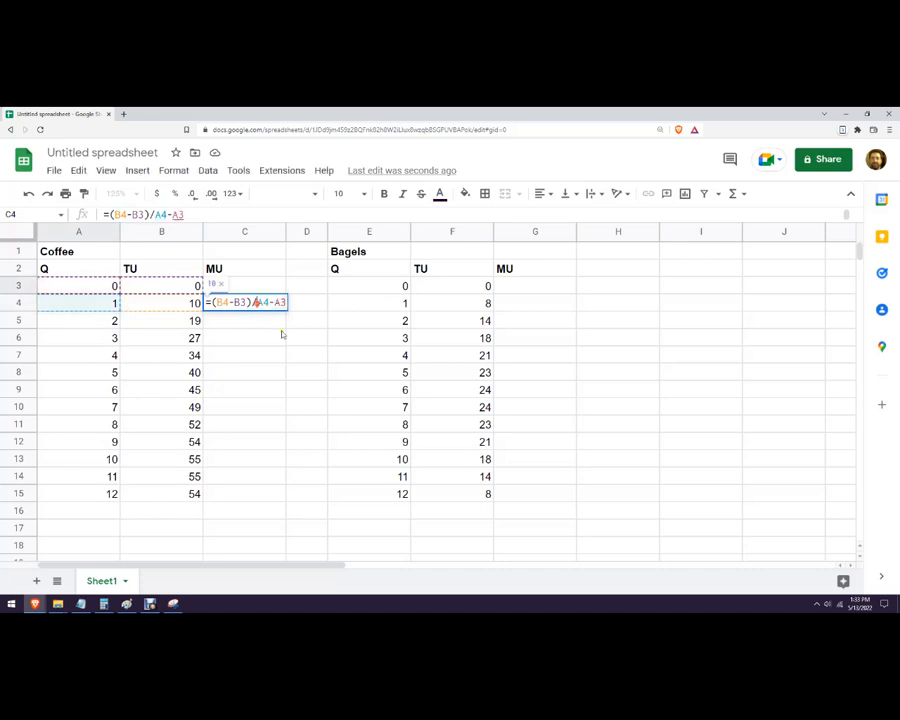
pyautogui.write('(')
pyautogui.click(292, 305)
pyautogui.write(')')
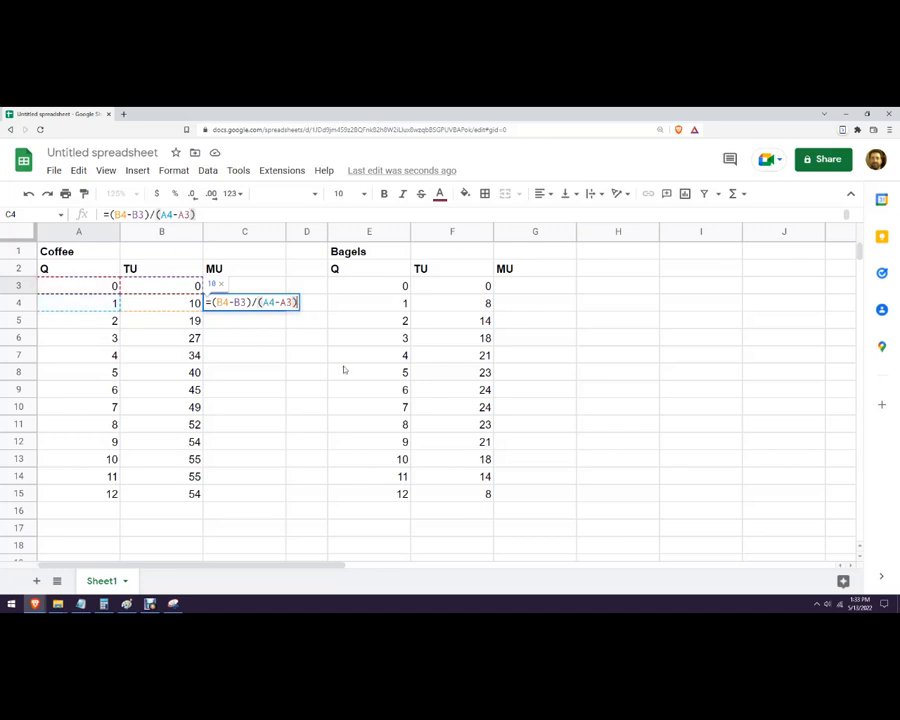
pyautogui.press('Return')
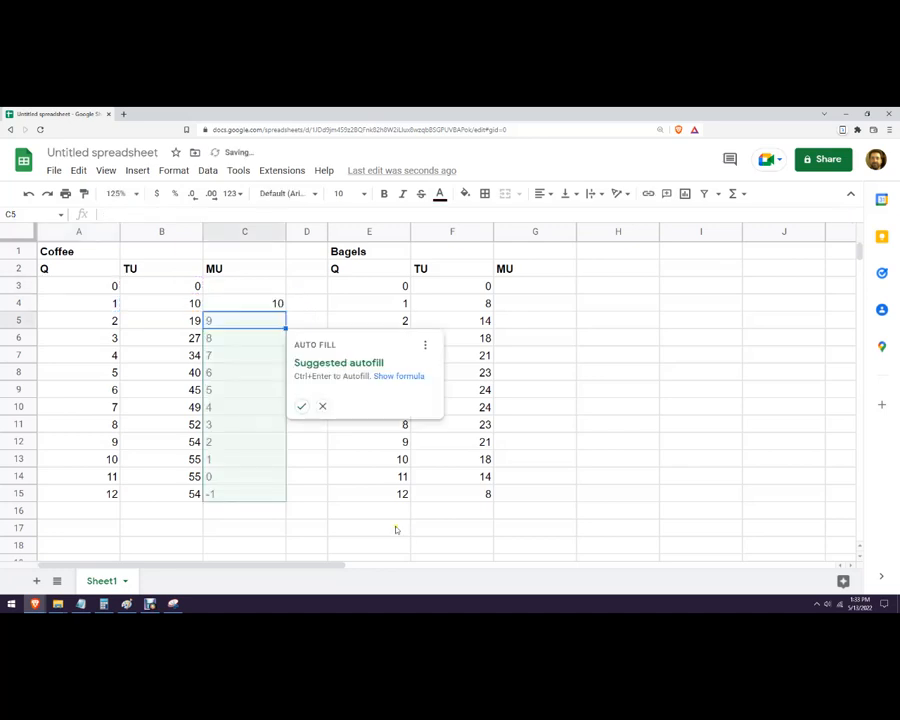
pyautogui.click(301, 408)
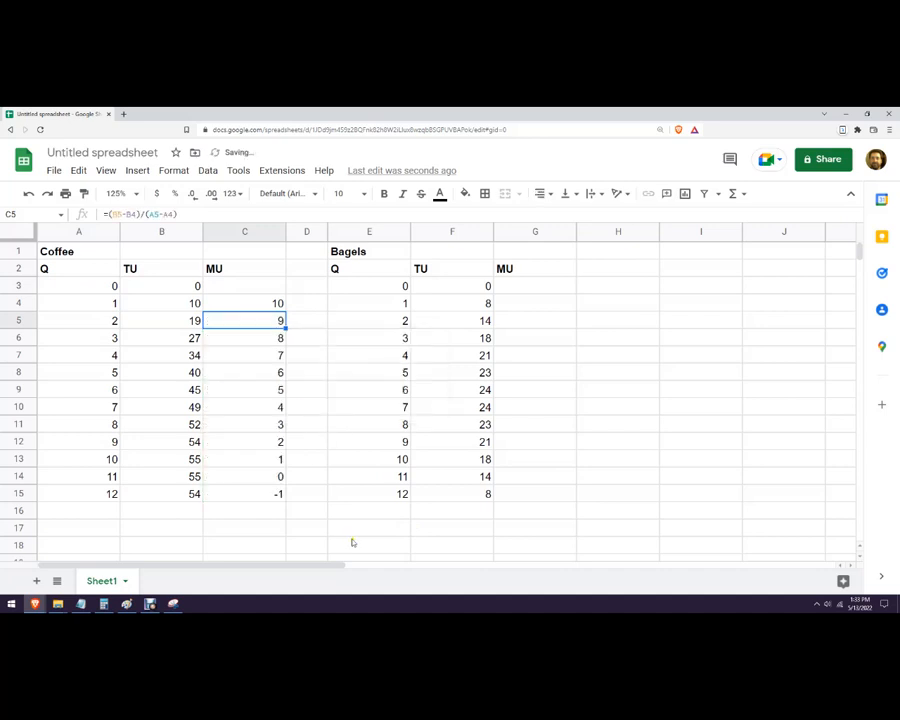
pyautogui.click(316, 444)
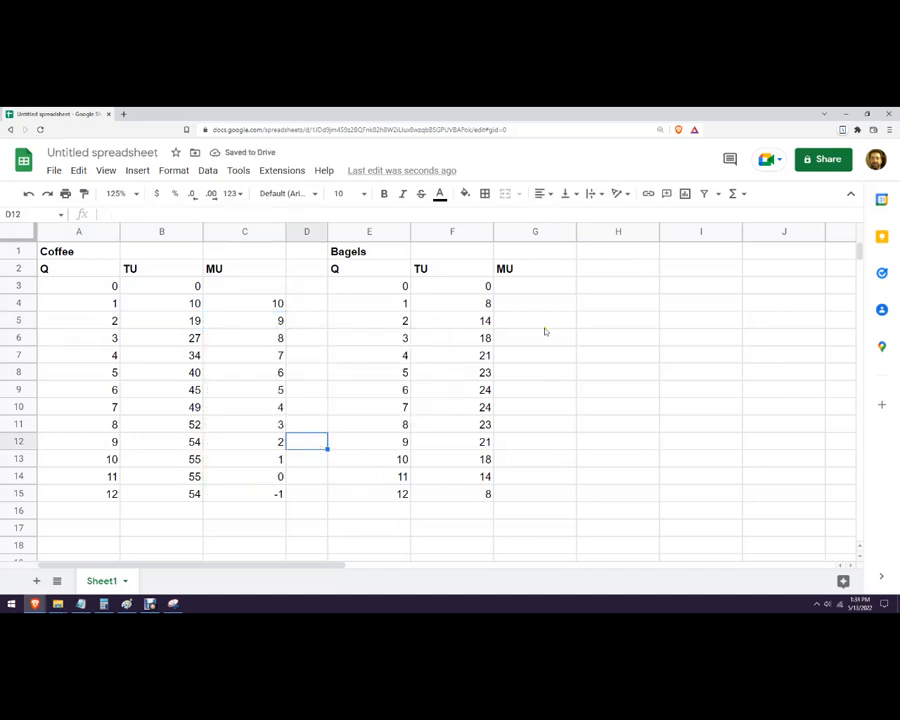
# Calculate the bagel marginal utility in G4 with =F4-F3 and accept the suggested autofill for G5:G15
pyautogui.click(531, 307)
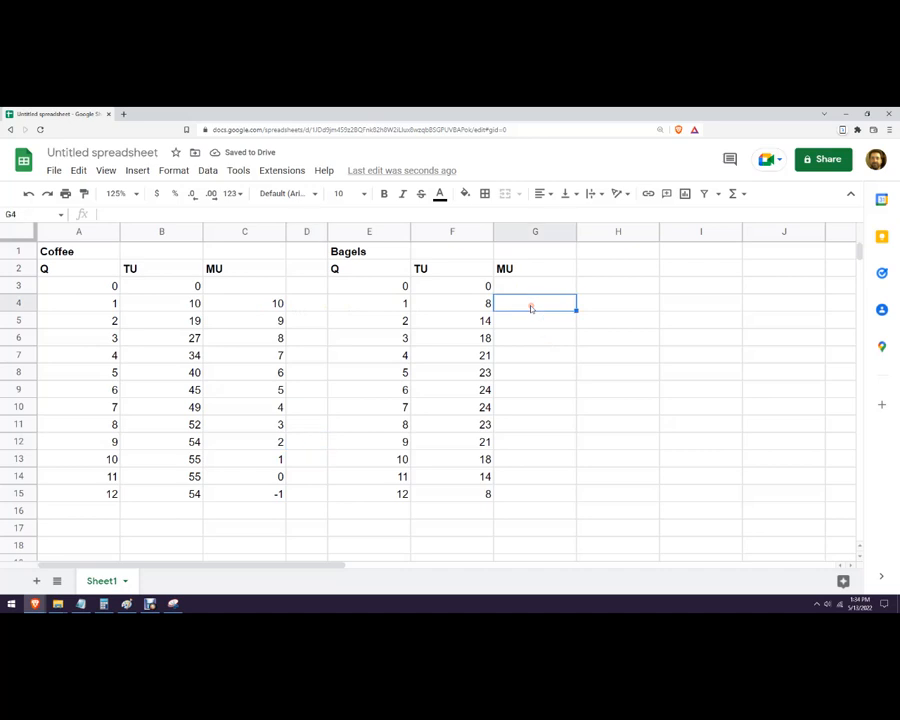
pyautogui.write('=')
pyautogui.click(462, 303)
pyautogui.write('-')
pyautogui.click(458, 287)
pyautogui.press('Return')
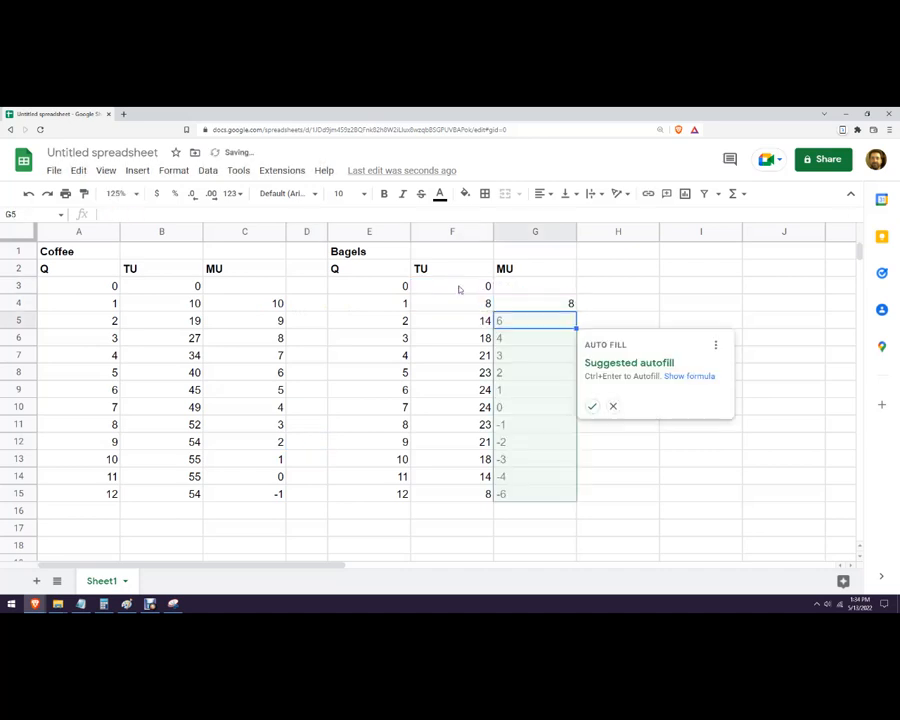
pyautogui.click(592, 406)
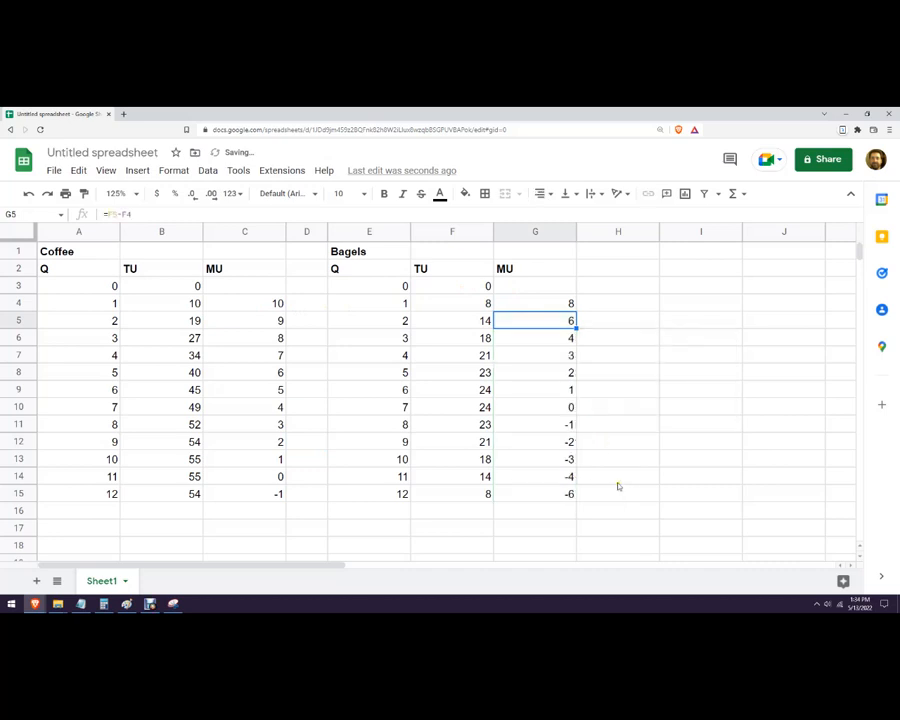
pyautogui.click(622, 476)
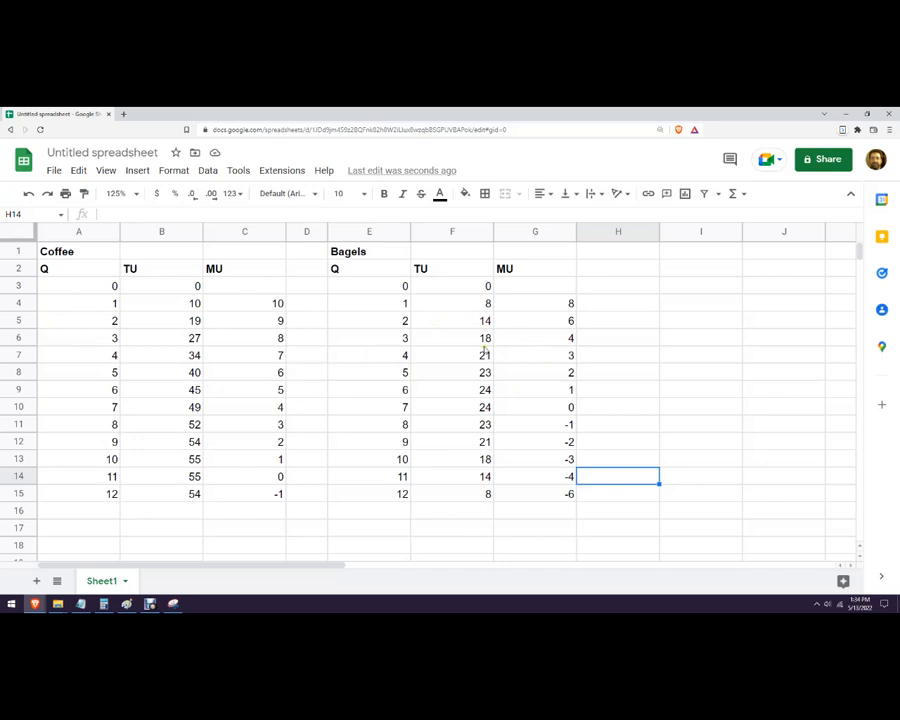
# Highlight the matching marginal utility cells C12 for coffee and G8 for bagels in yellow
pyautogui.click(551, 372)
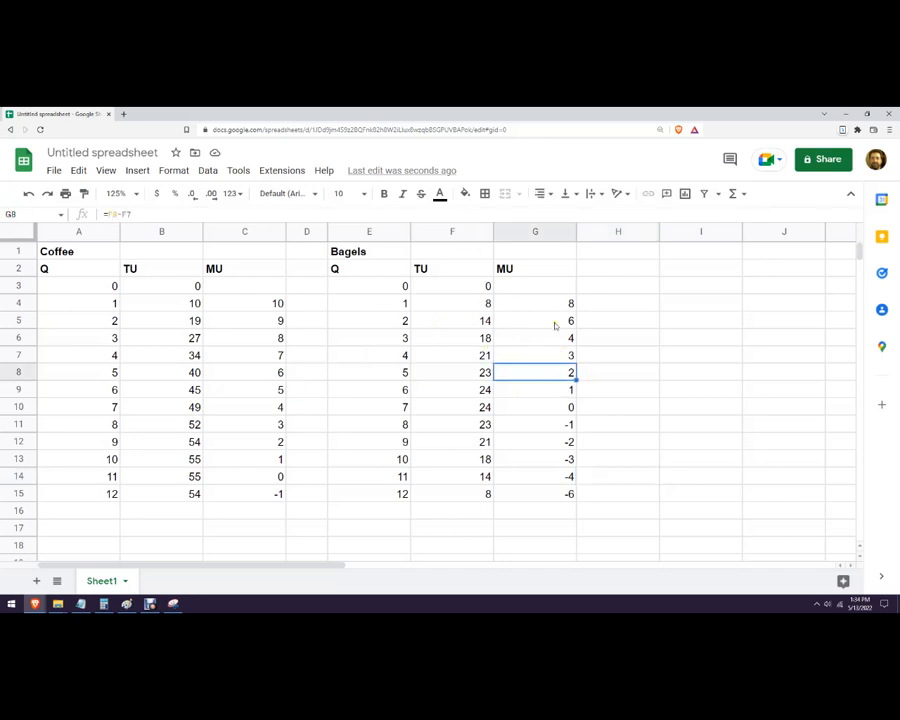
pyautogui.click(265, 442)
pyautogui.click(542, 372)
pyautogui.click(258, 444)
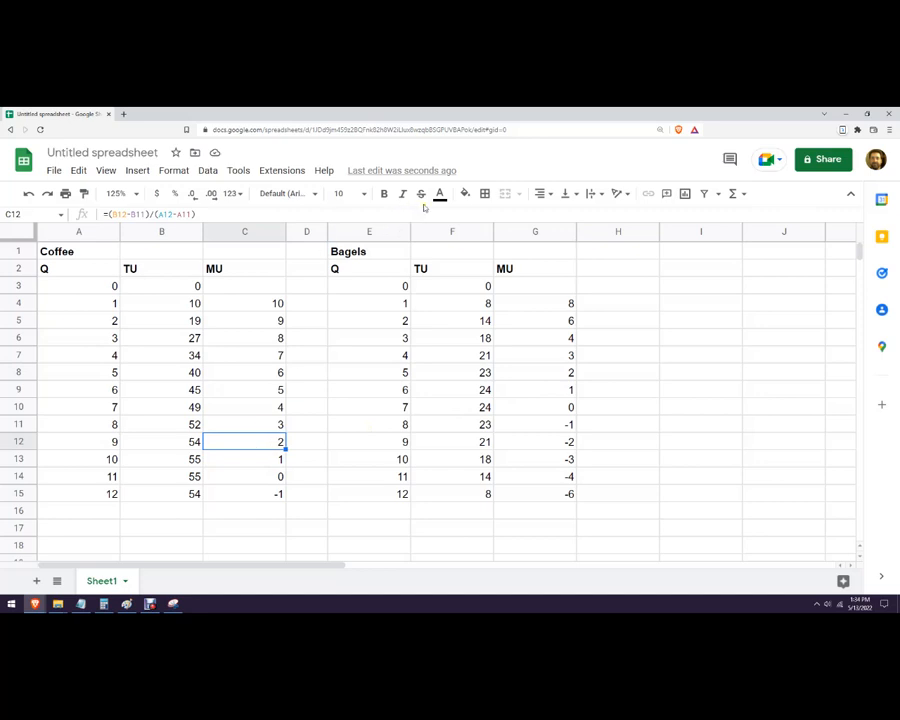
pyautogui.click(464, 193)
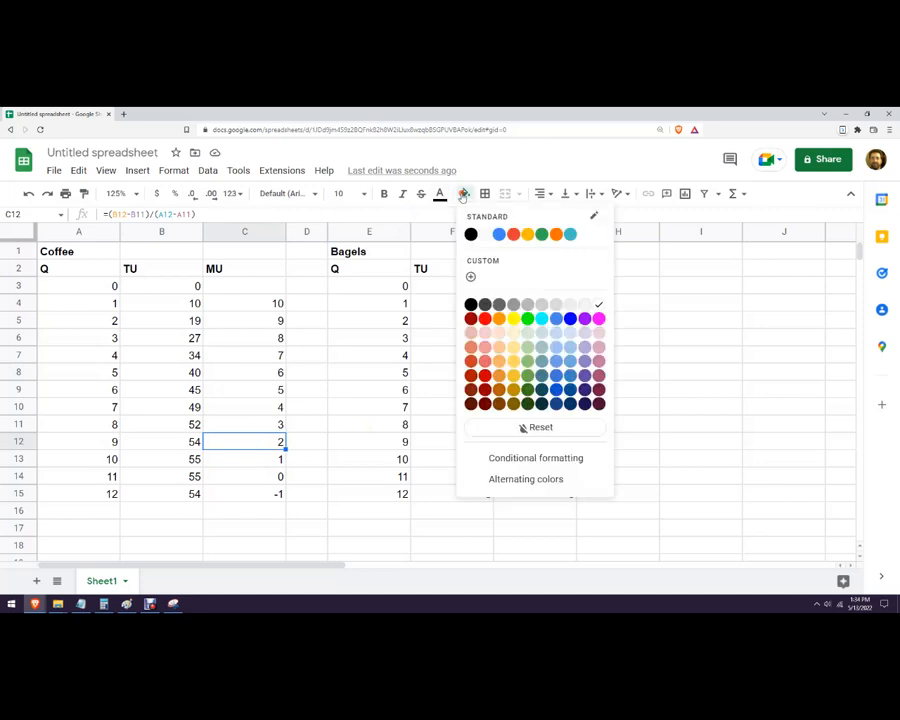
pyautogui.click(514, 318)
pyautogui.click(527, 370)
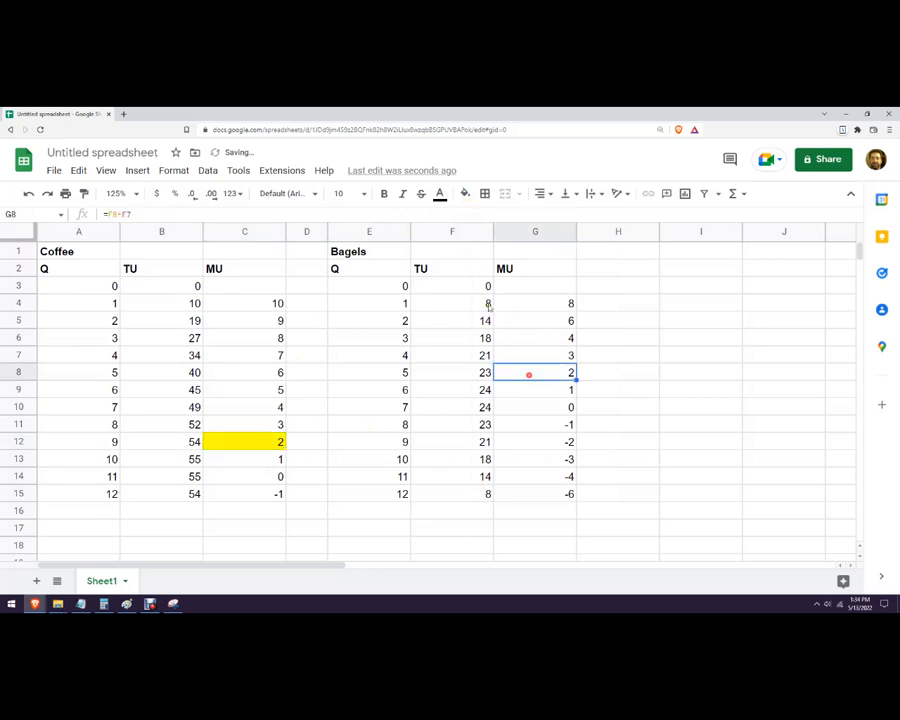
pyautogui.click(464, 193)
pyautogui.click(518, 320)
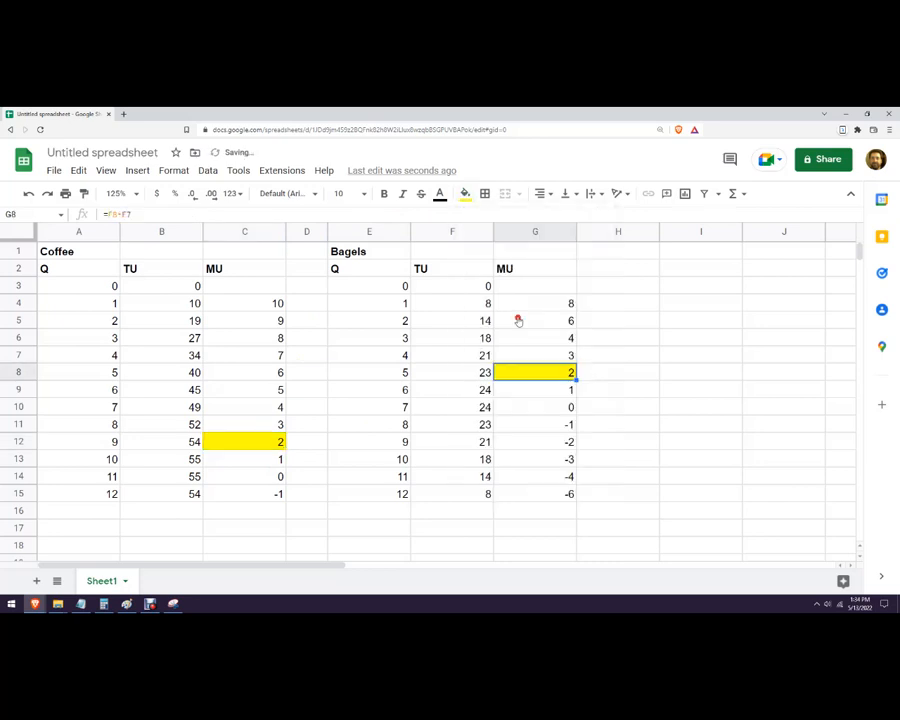
pyautogui.click(666, 352)
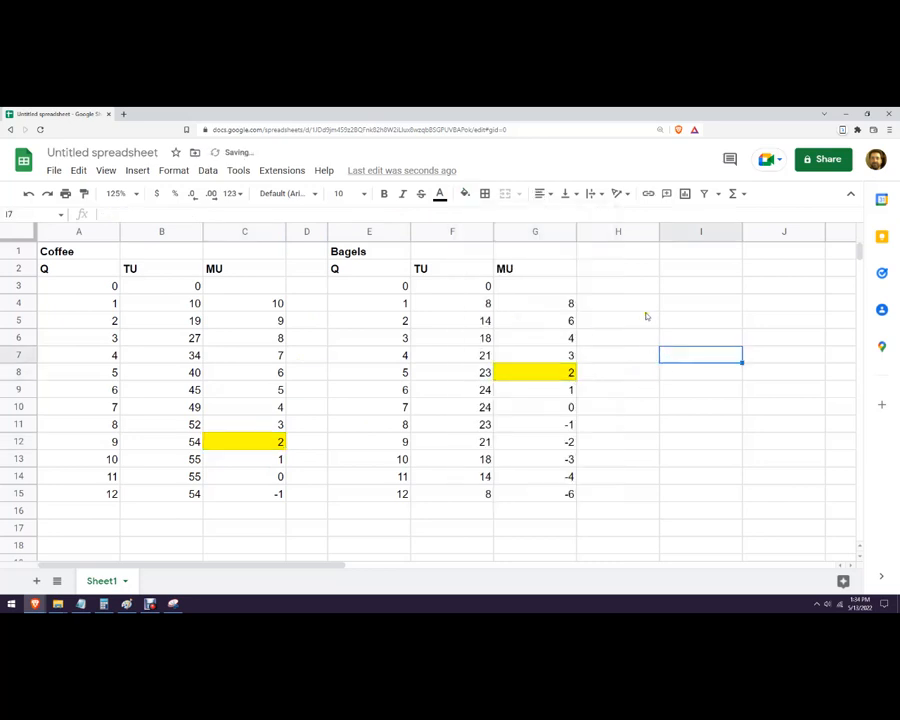
# Enter the budget amount 12 in H3 and label it Budget in H2
pyautogui.click(645, 286)
pyautogui.write('12')
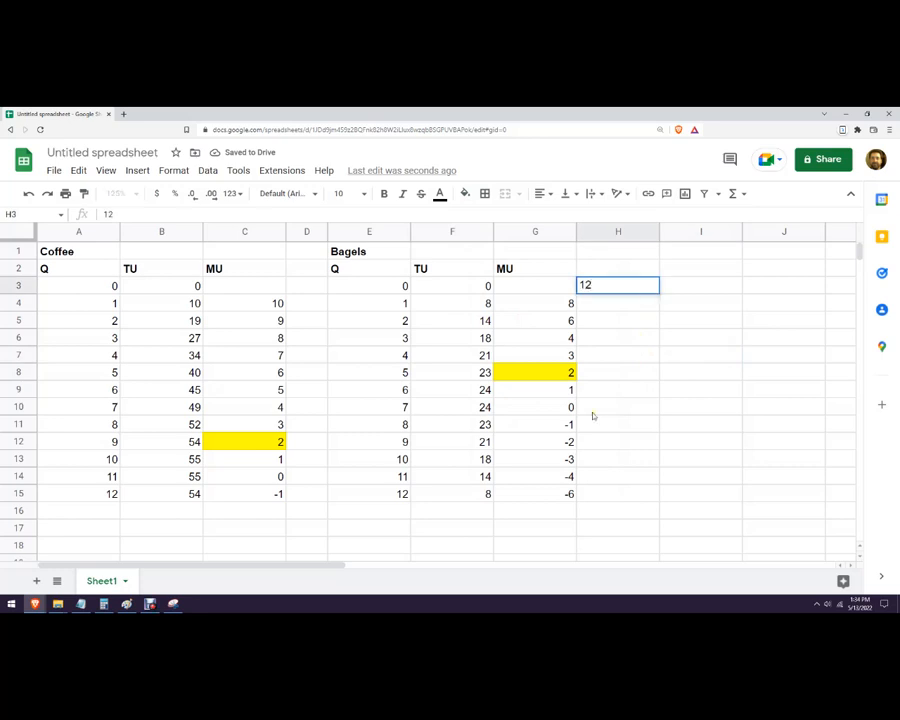
pyautogui.click(611, 424)
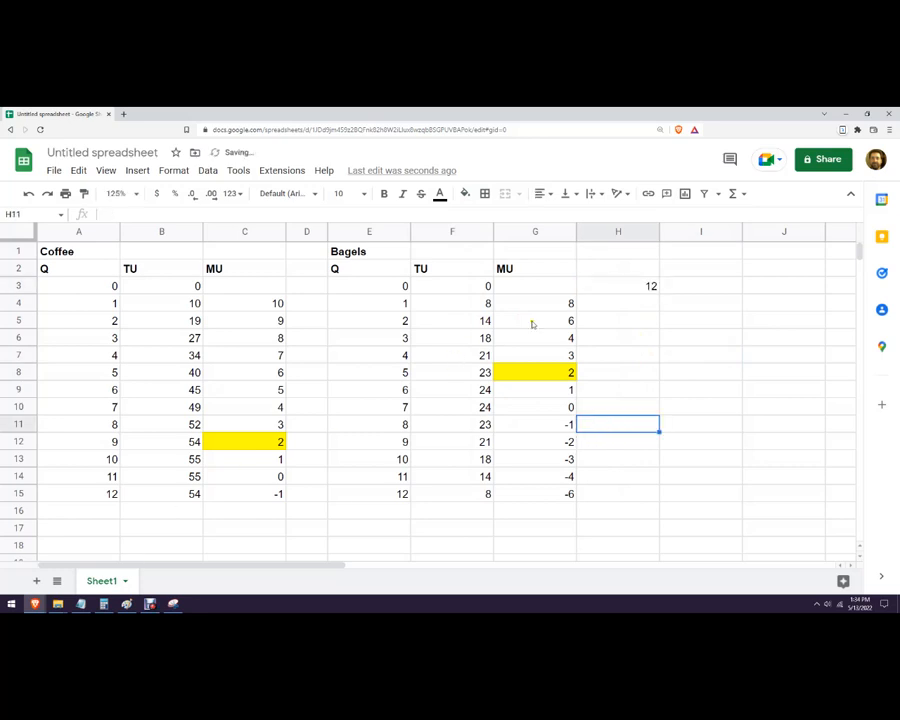
pyautogui.click(601, 270)
pyautogui.write('Budget')
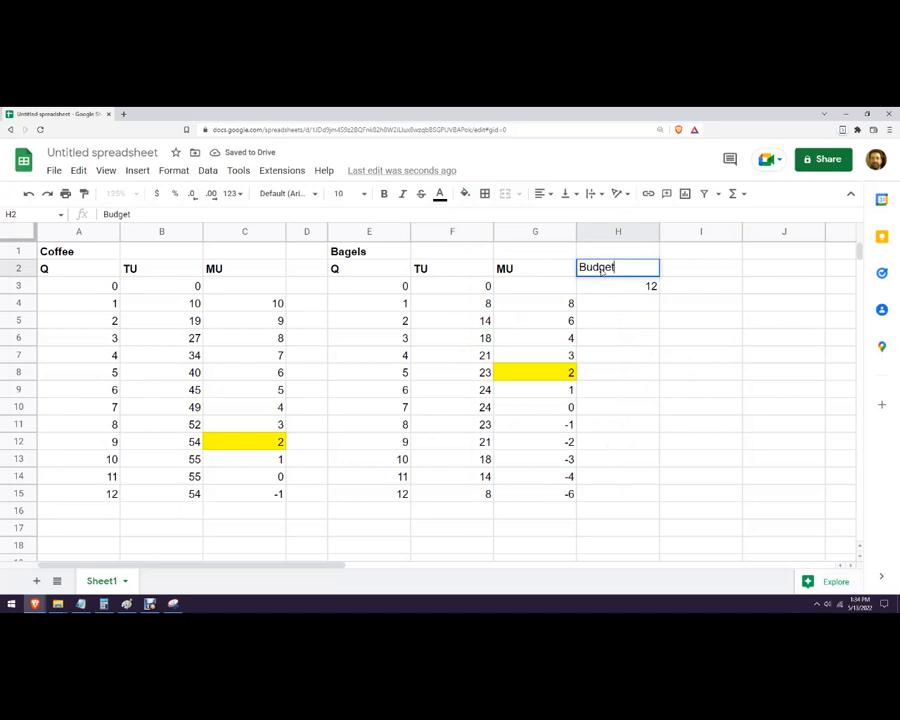
pyautogui.press('Return')
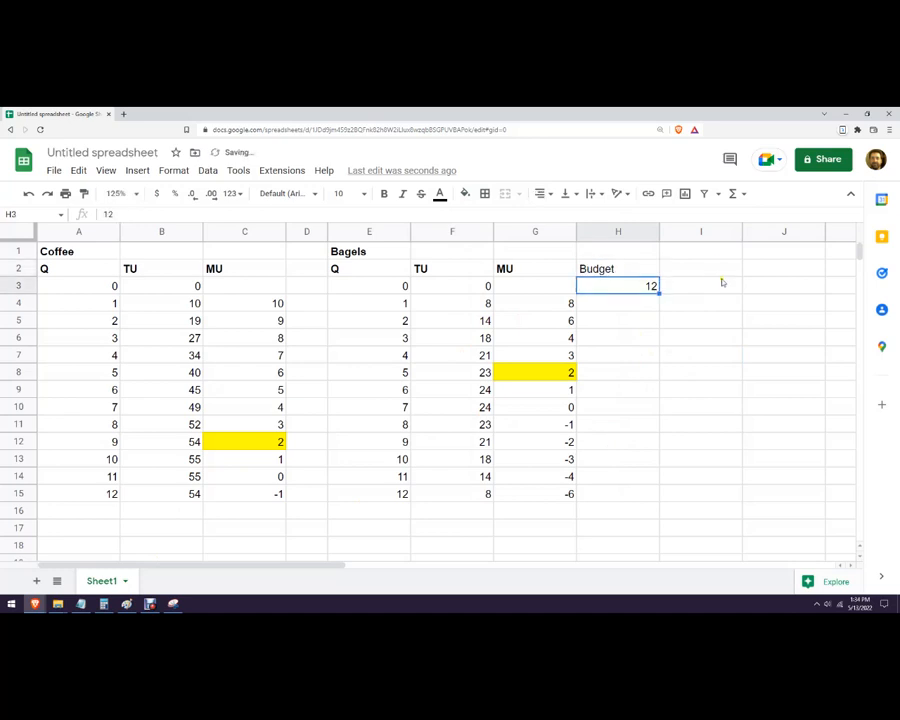
# Add the column heading Spending in I5
pyautogui.click(675, 306)
pyautogui.click(668, 322)
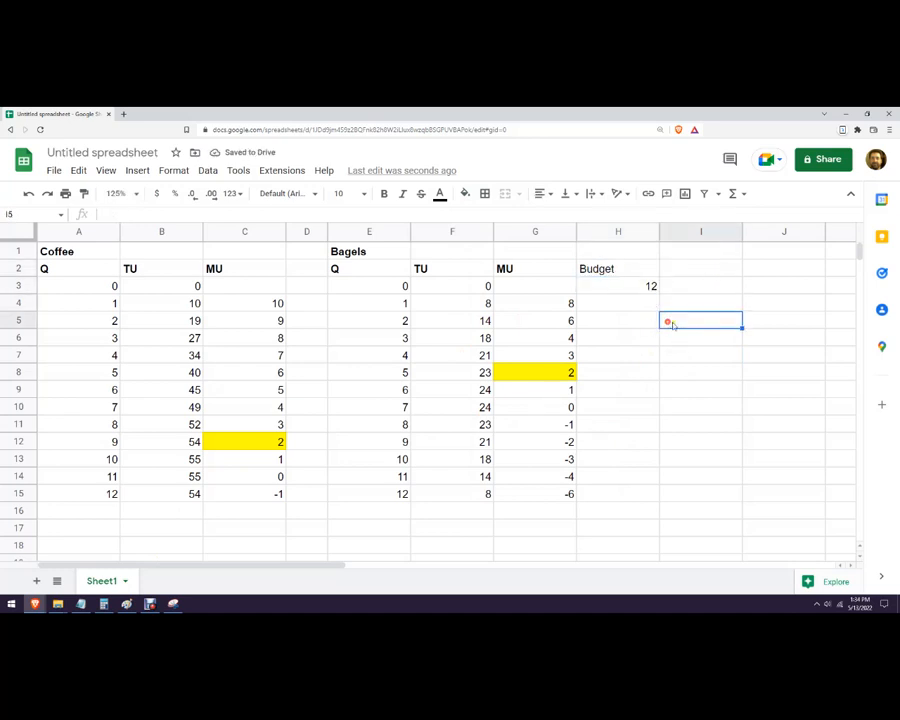
pyautogui.write('Spend')
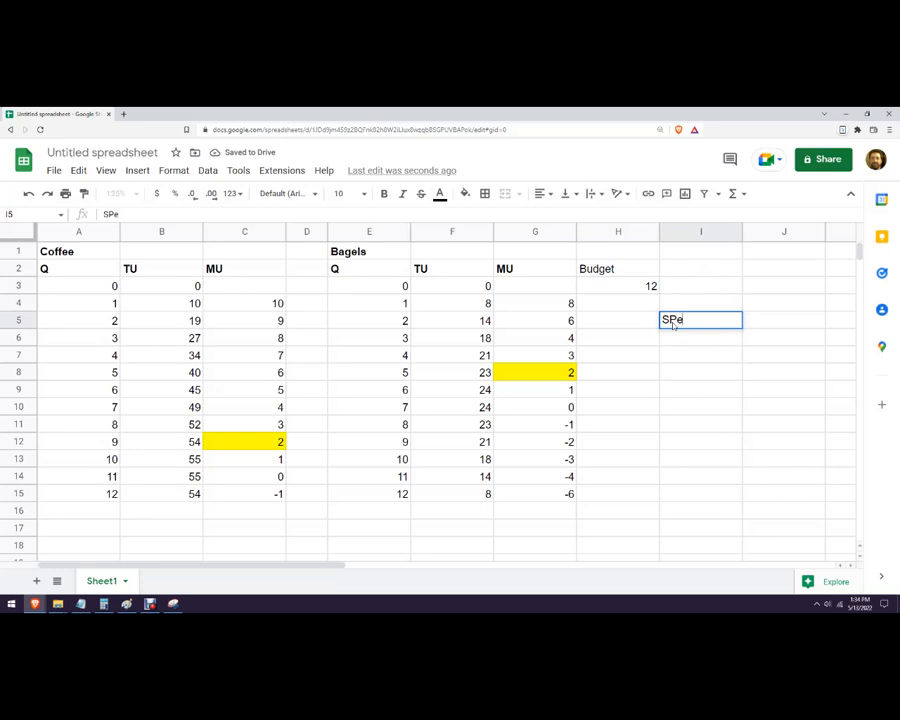
pyautogui.write('ing')
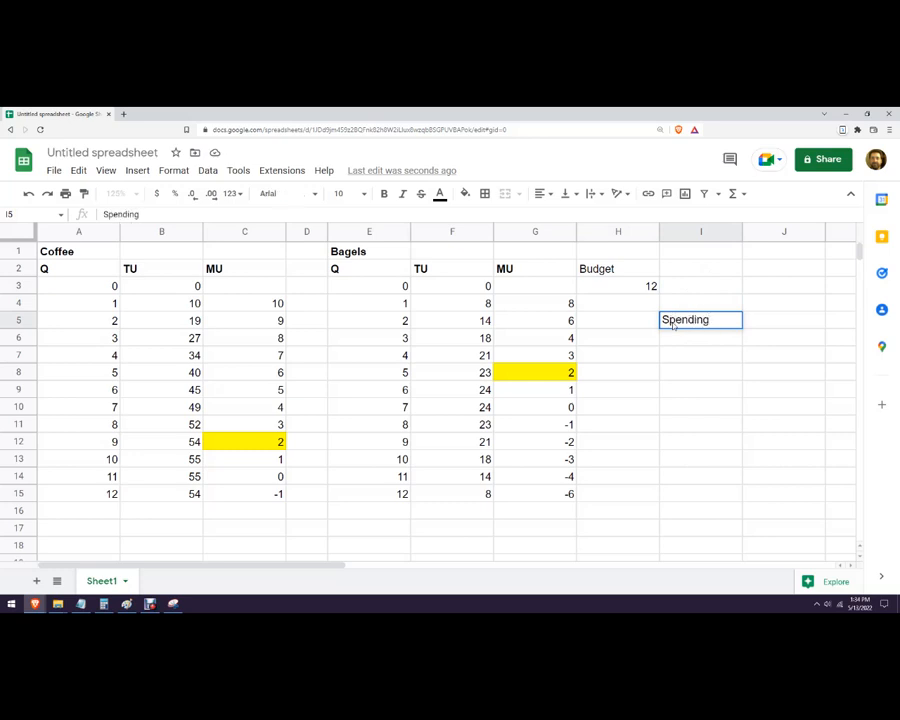
pyautogui.press('Return')
# Label the spending rows Coffee, Bagles and Total in H6:H8
pyautogui.write('B')
pyautogui.press('BackSpace')
pyautogui.press('Left')
pyautogui.write('Coffee')
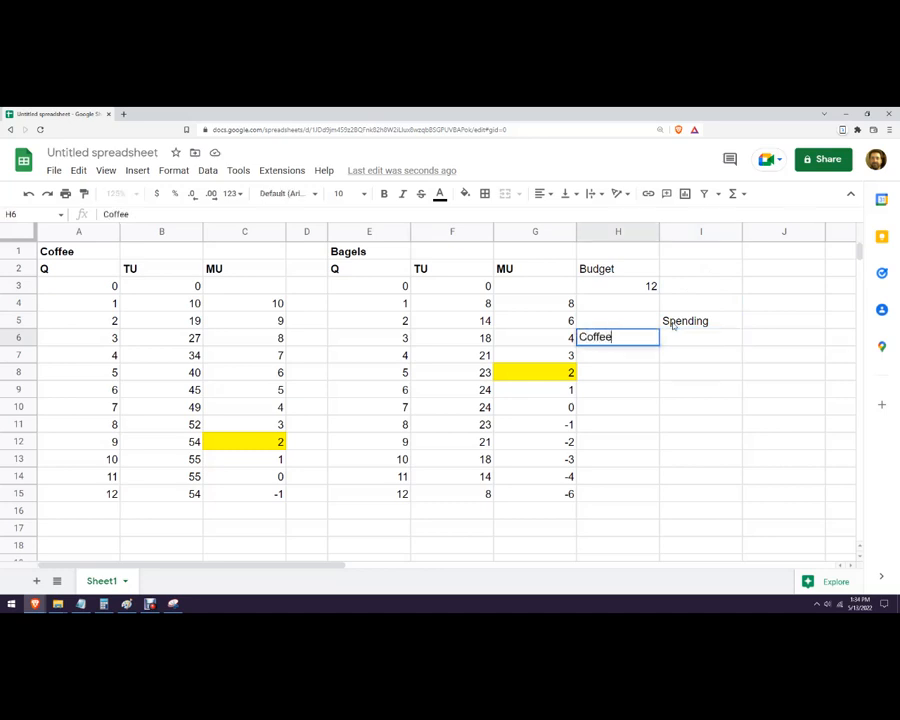
pyautogui.press('Return')
pyautogui.write('Ba')
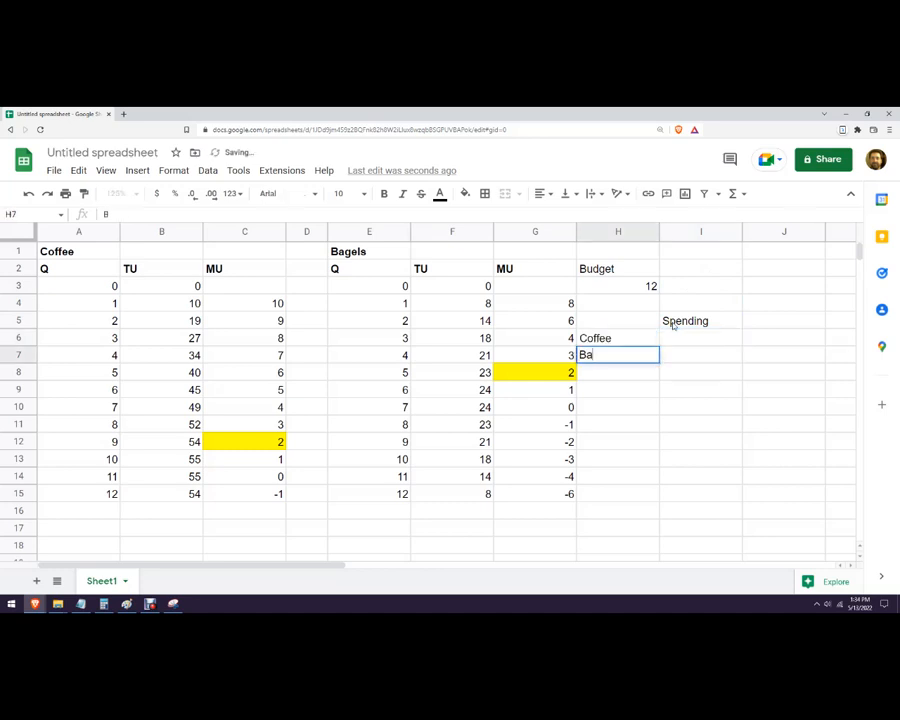
pyautogui.write('gles')
pyautogui.press('Return')
pyautogui.write('Total')
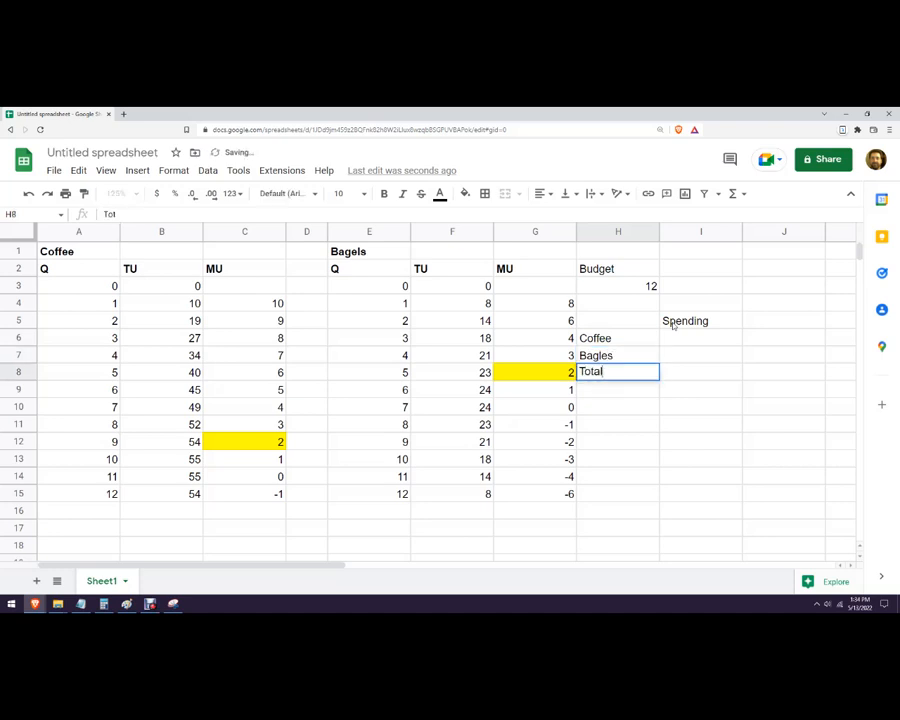
pyautogui.click(632, 461)
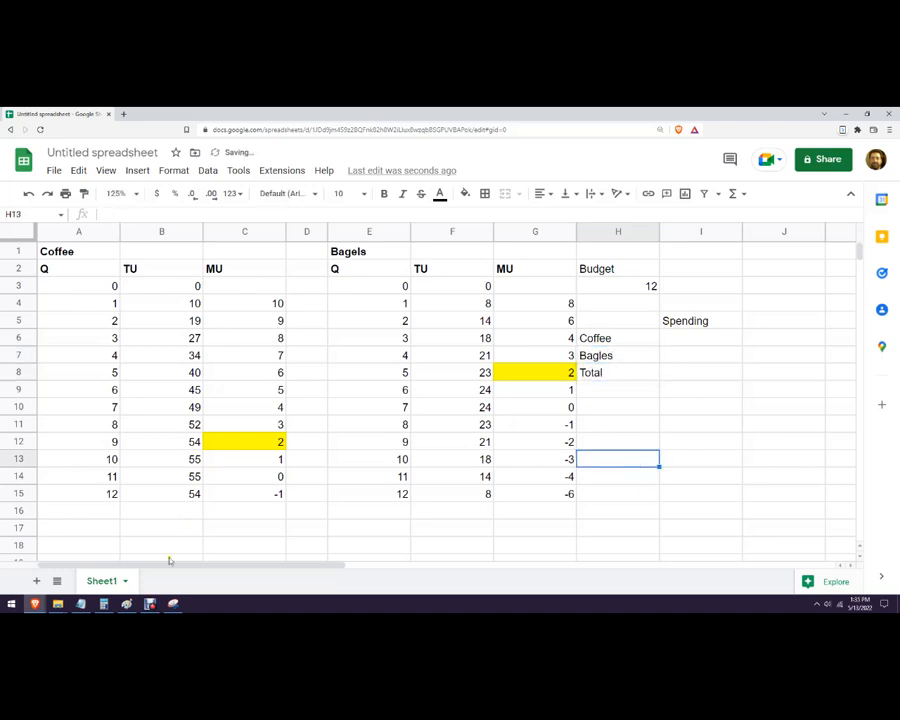
# Check the prices in the Figure 1 image in Paint, and enter the coffee price as P = in B1 and 2 in C1
pyautogui.click(126, 603)
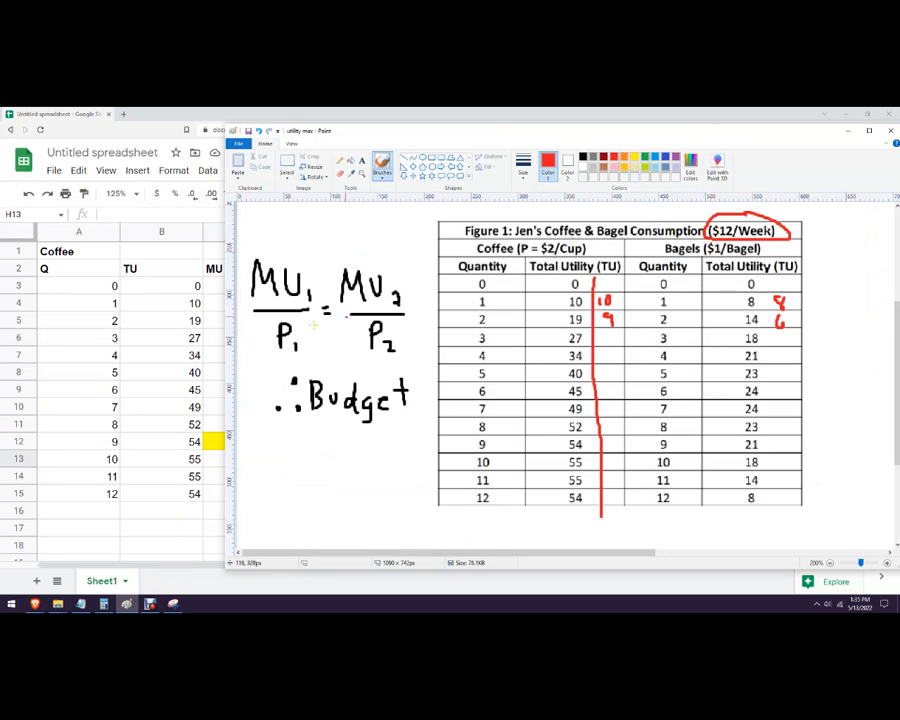
pyautogui.click(187, 356)
pyautogui.click(175, 250)
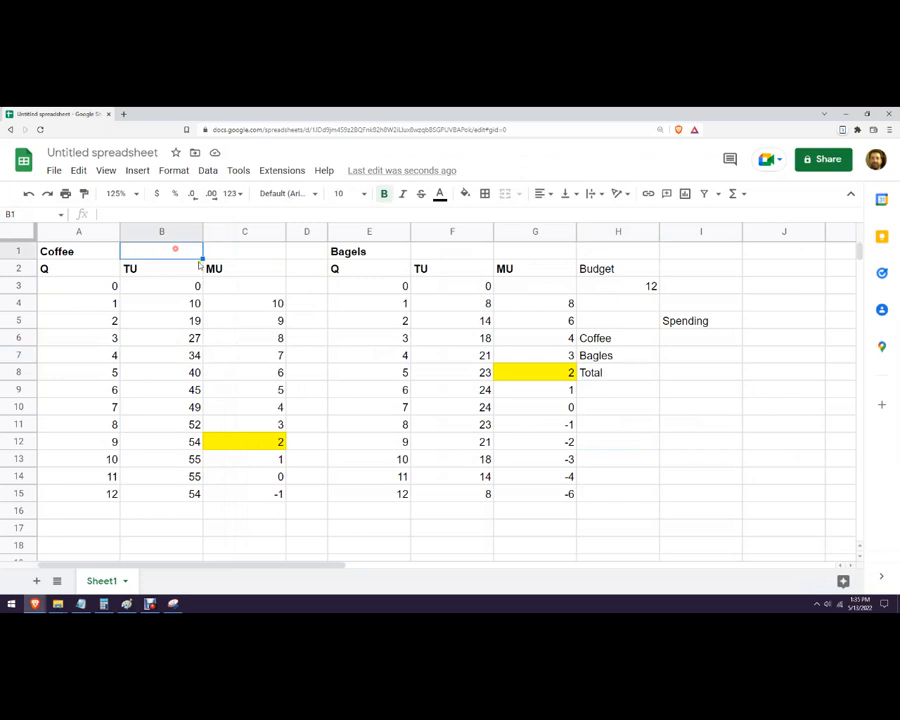
pyautogui.write('P')
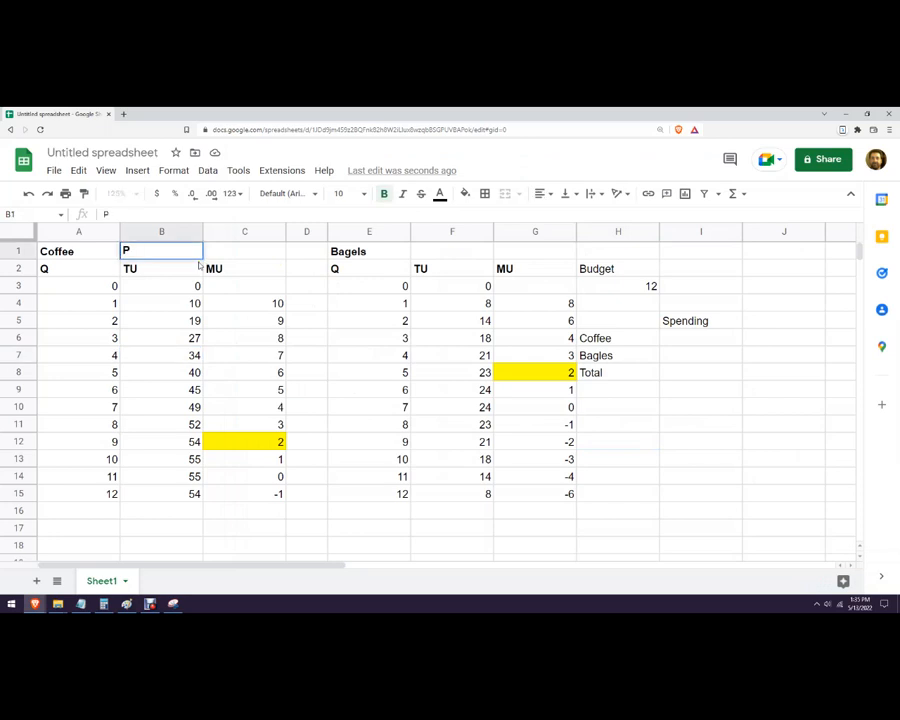
pyautogui.press('Tab')
pyautogui.write('2')
# Enter the bagel price as P = in F1 and 1 in G1
pyautogui.press('Tab')
pyautogui.press('Tab')
pyautogui.press('Tab')
pyautogui.press('Tab')
pyautogui.press('Left')
pyautogui.write('P =')
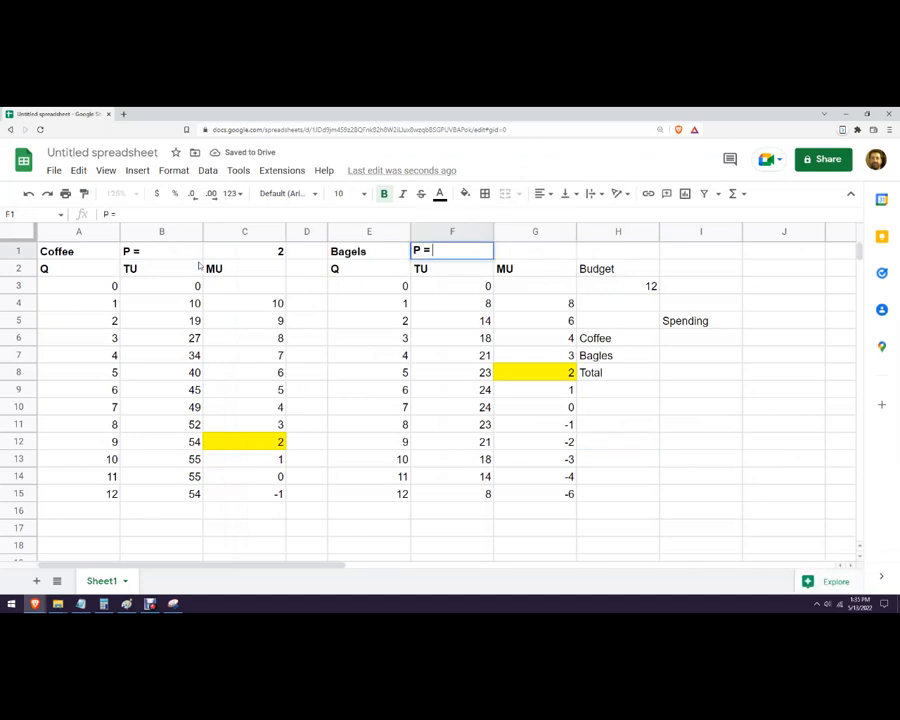
pyautogui.press('Tab')
pyautogui.write('1')
pyautogui.press('Return')
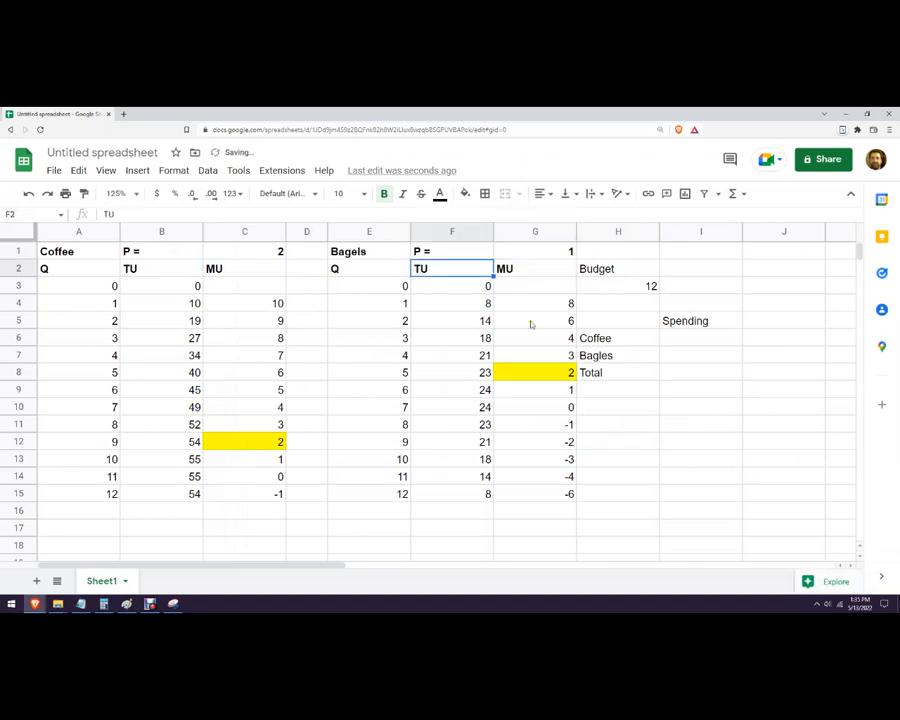
# Calculate coffee spending in I6 with =A12*$C$1 and reject the suggested autofill
pyautogui.click(689, 342)
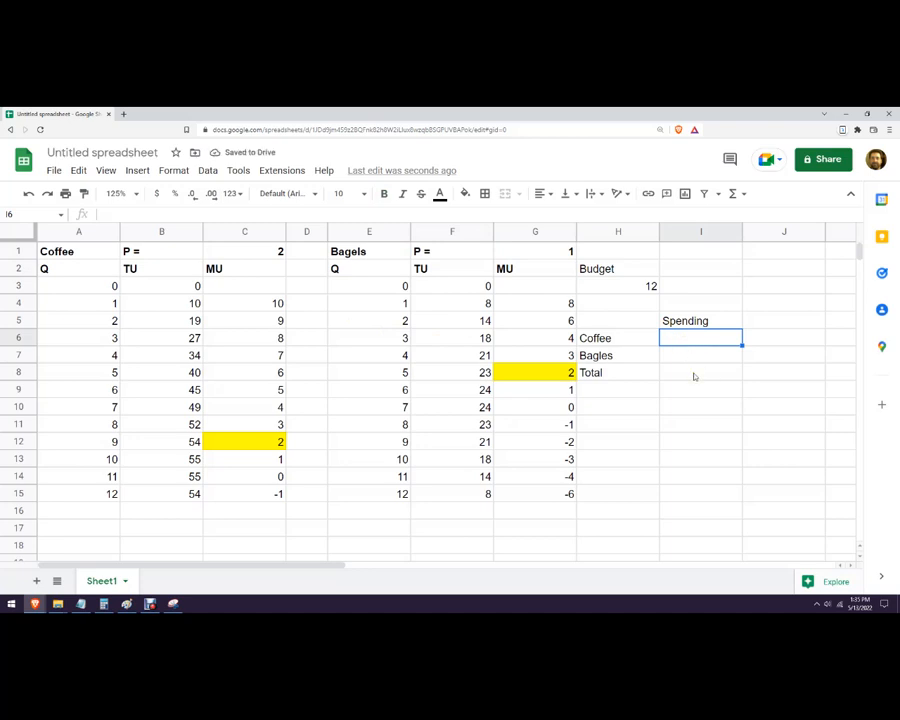
pyautogui.write('=')
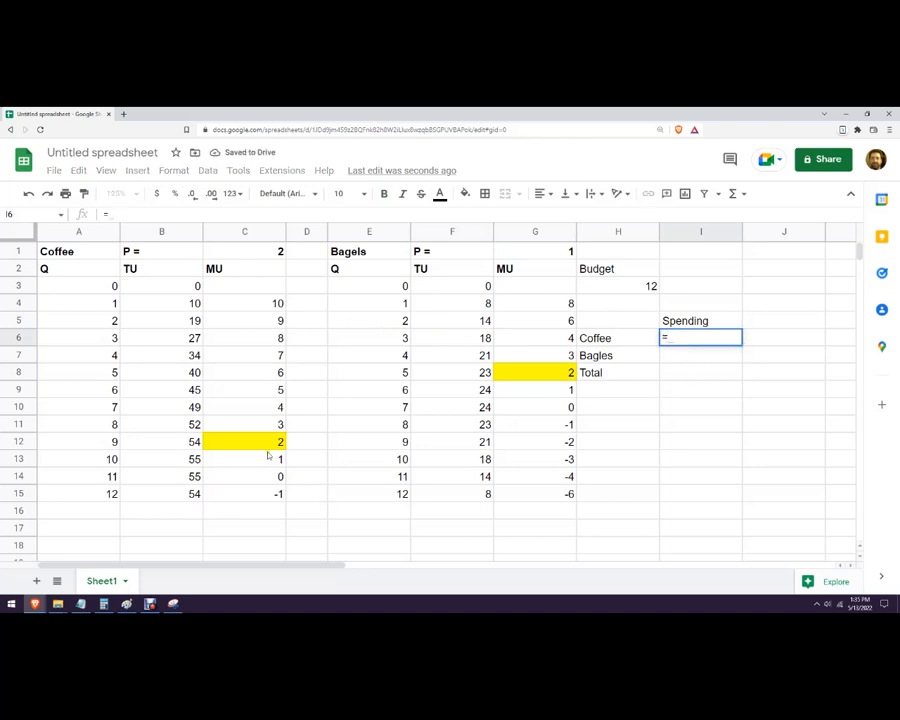
pyautogui.click(106, 447)
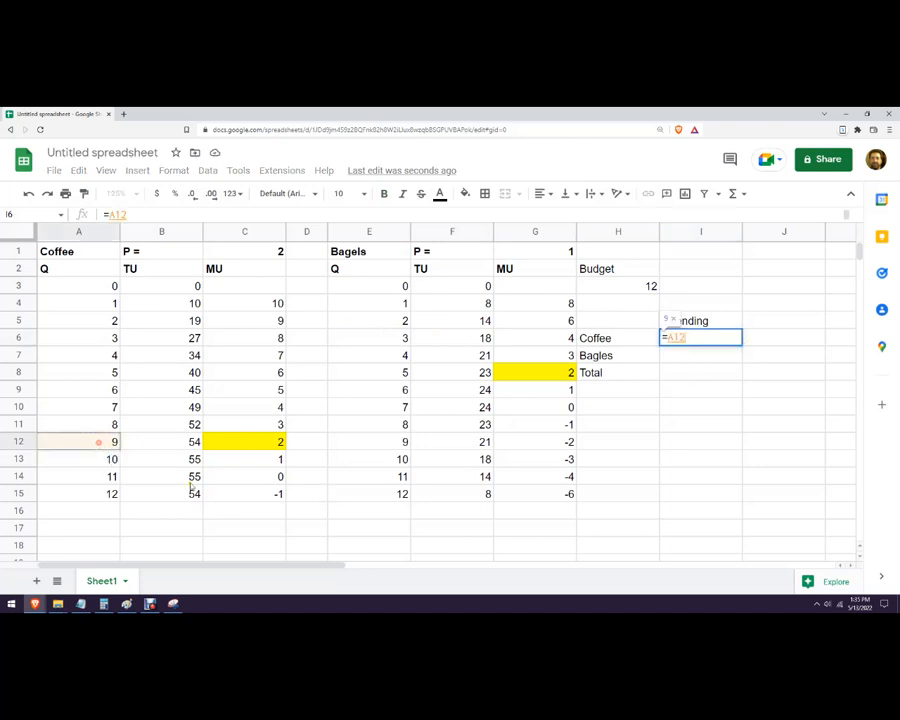
pyautogui.write('*')
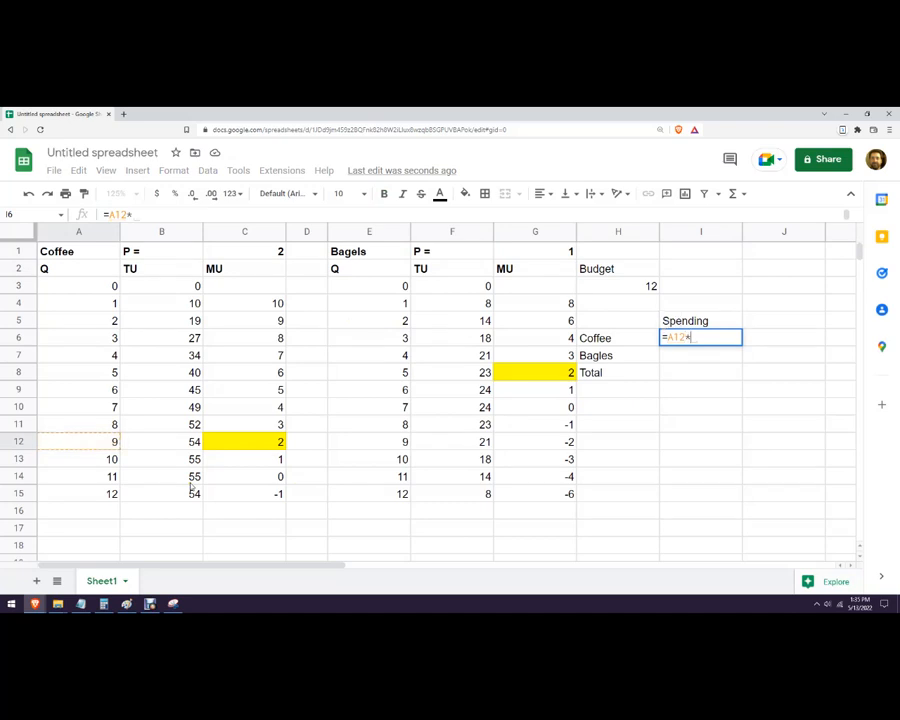
pyautogui.click(260, 254)
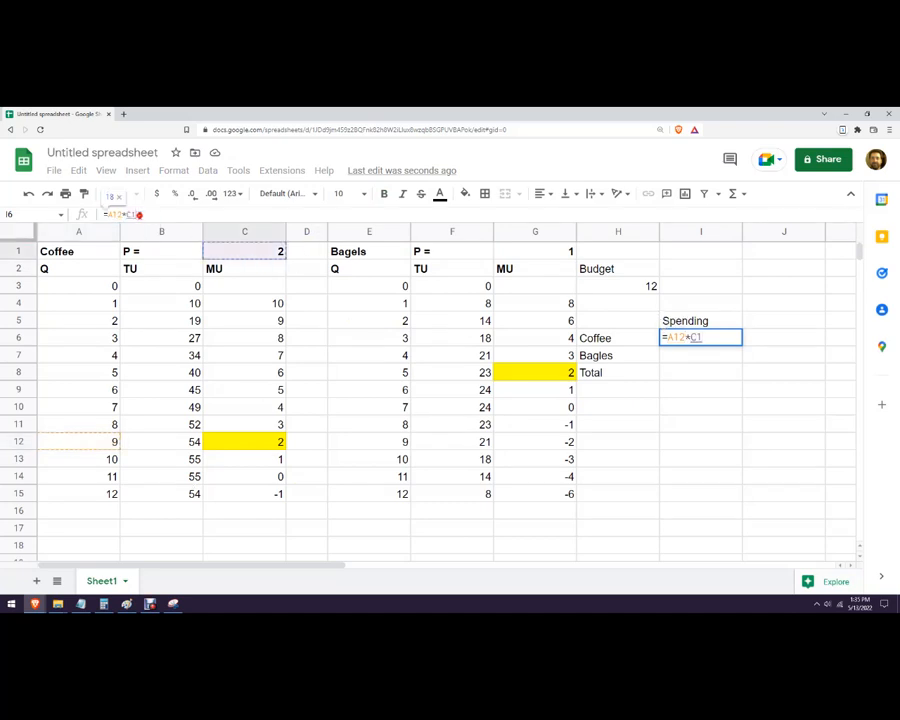
pyautogui.press('F4')
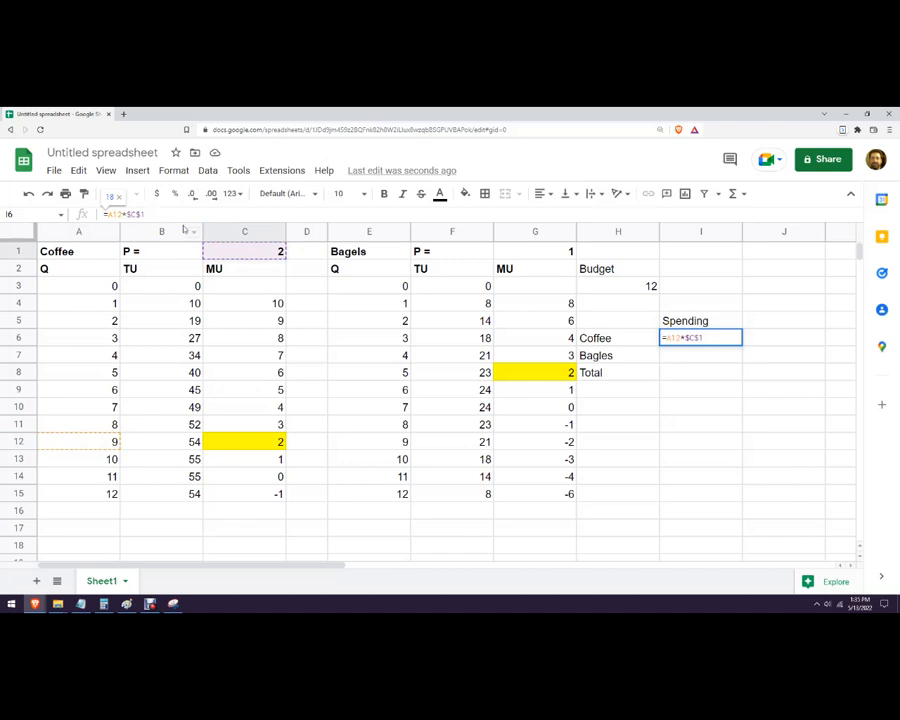
pyautogui.press('Return')
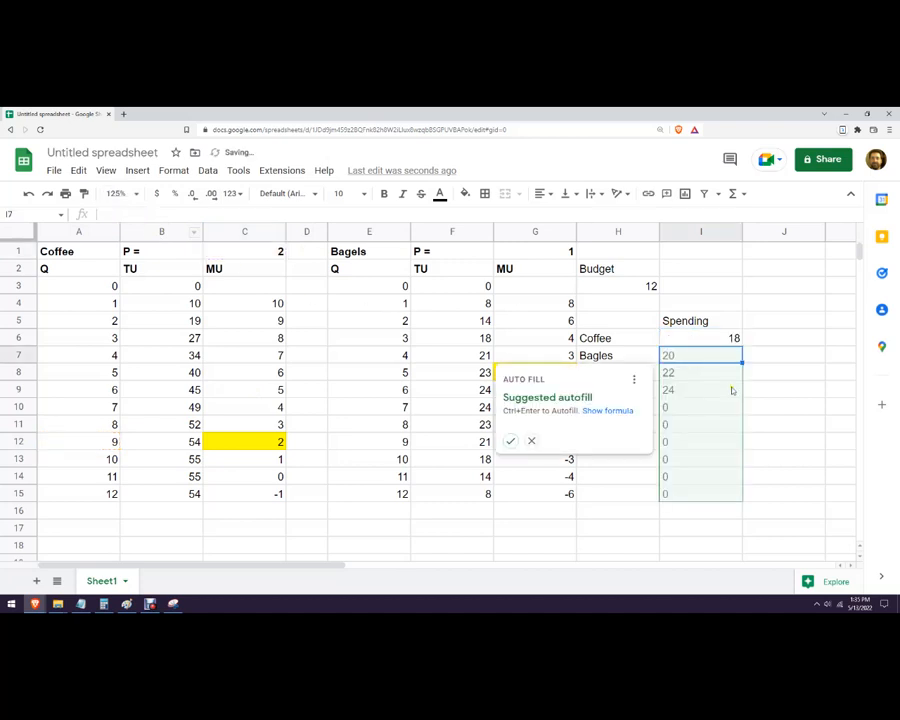
pyautogui.click(531, 440)
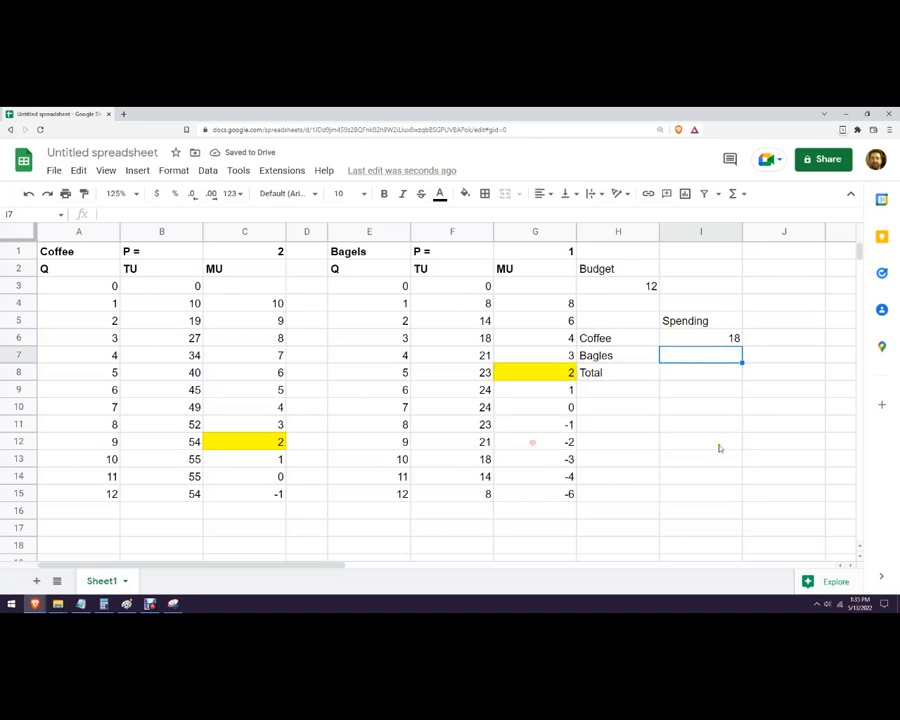
# Test the coffee spending formula with a coffee price of 4 in C1, and undo the price change
pyautogui.click(707, 338)
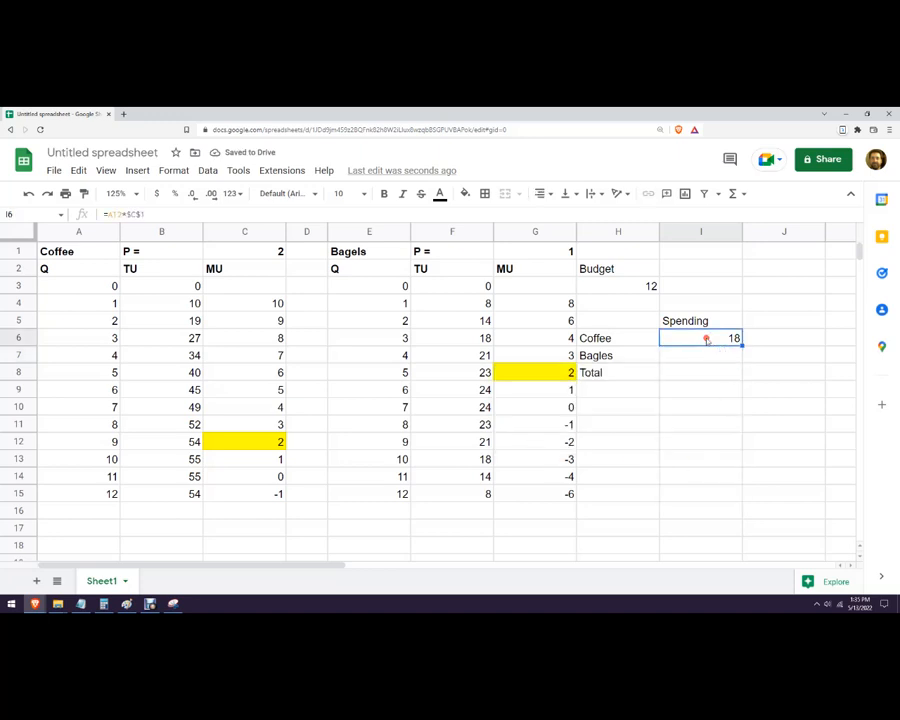
pyautogui.click(241, 251)
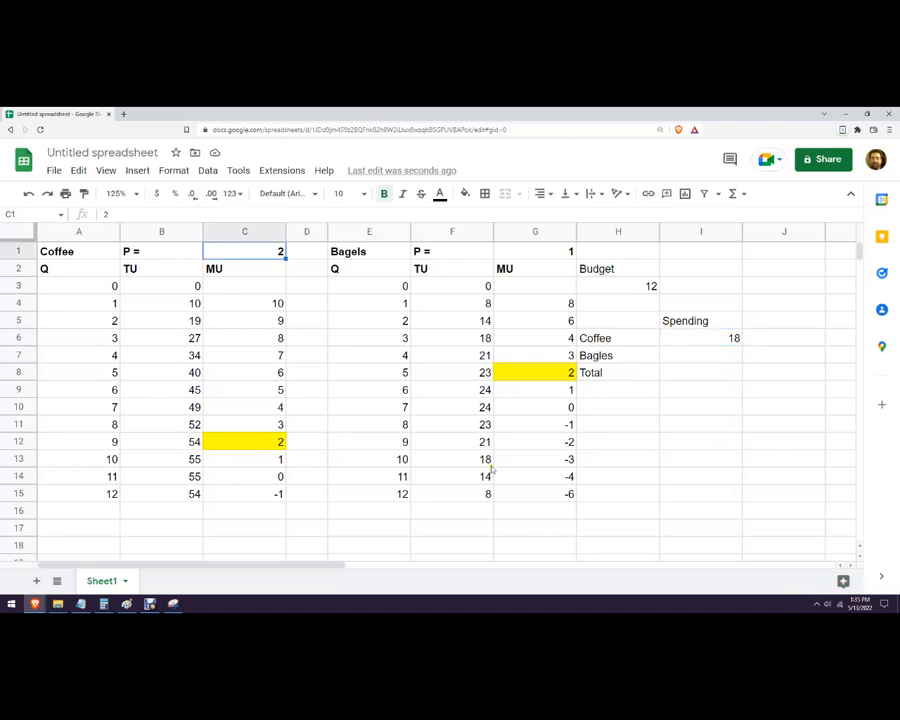
pyautogui.write('4')
pyautogui.press('Return')
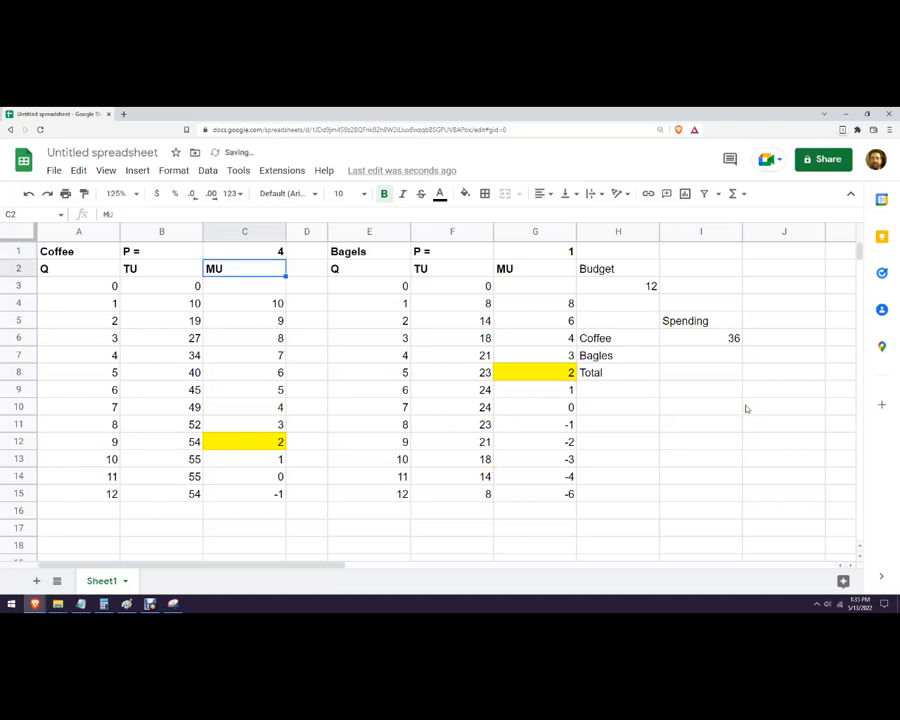
pyautogui.hotkey('ctrl', 'z')
pyautogui.click(689, 459)
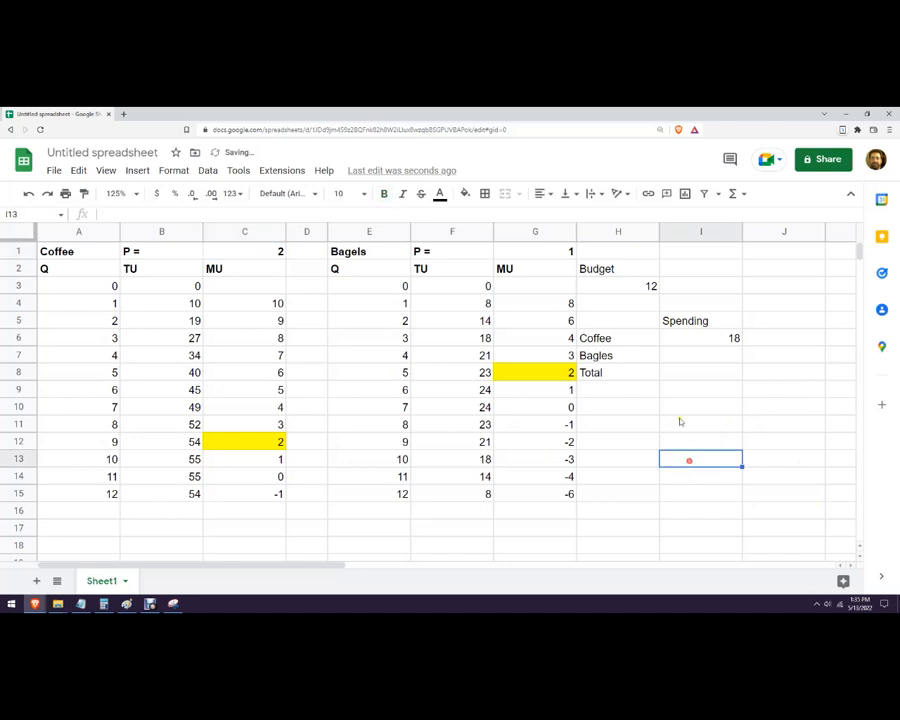
# Calculate bagel spending in I7 with =E8*G1
pyautogui.click(692, 354)
pyautogui.write('=')
pyautogui.click(405, 372)
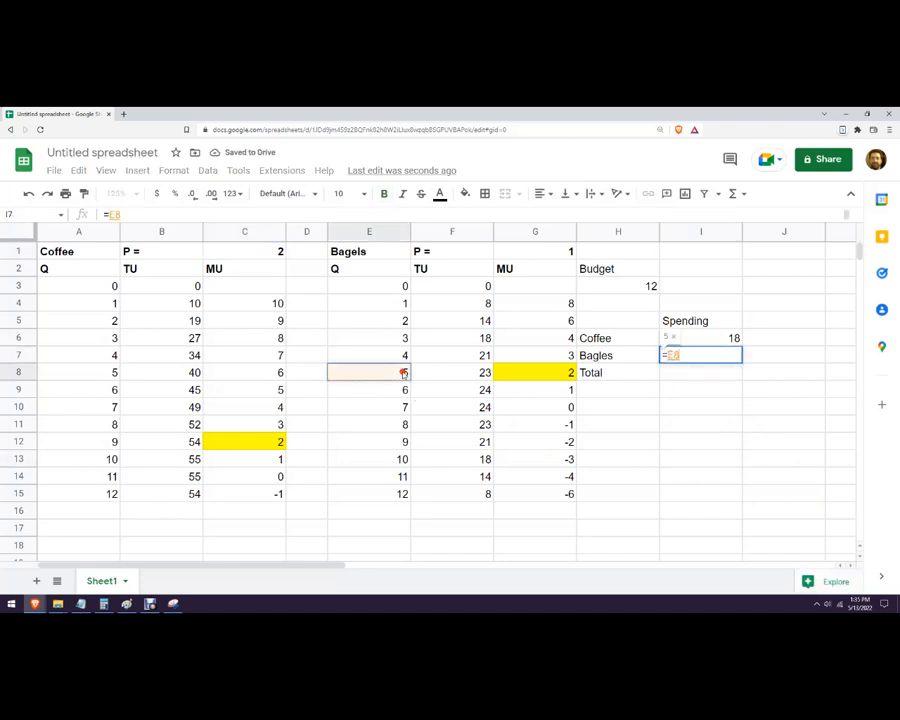
pyautogui.write('*')
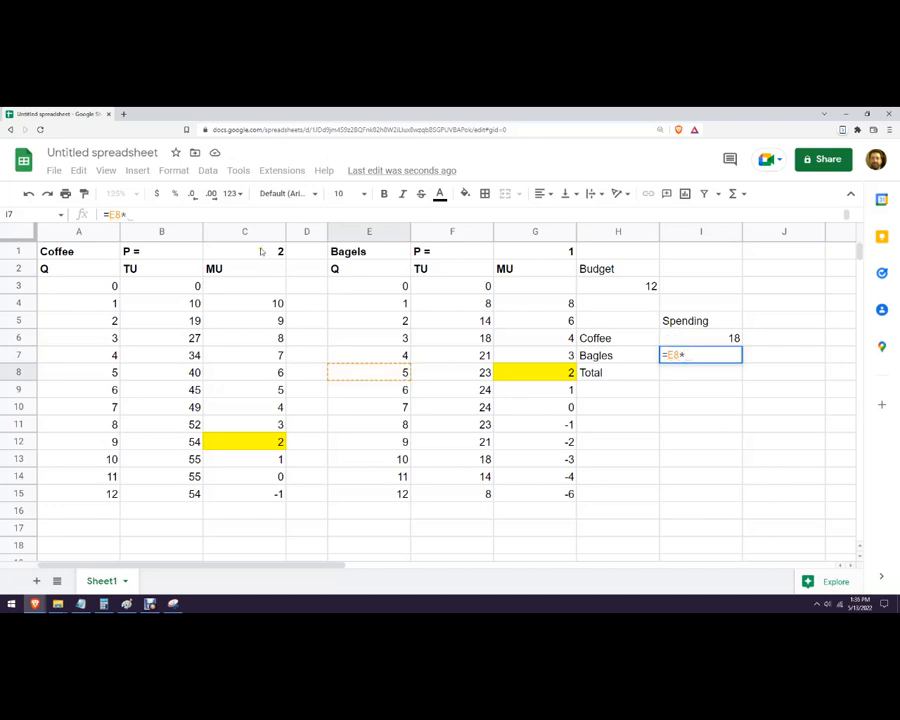
pyautogui.click(548, 253)
pyautogui.press('Return')
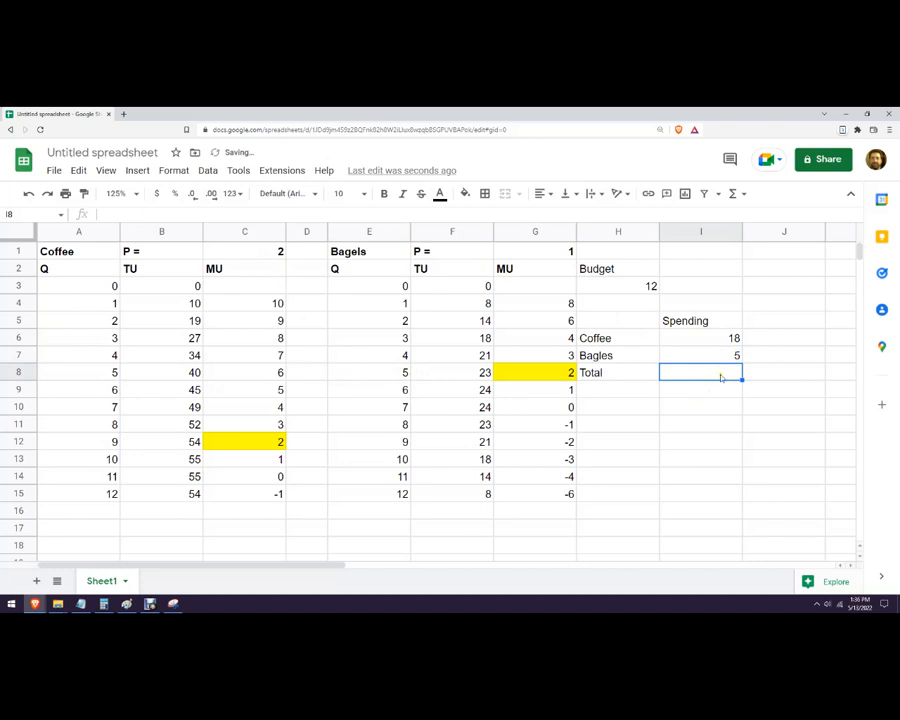
# Calculate total spending in I8 with =I6+I7
pyautogui.write('=')
pyautogui.click(720, 340)
pyautogui.write('+')
pyautogui.click(699, 356)
pyautogui.press('Return')
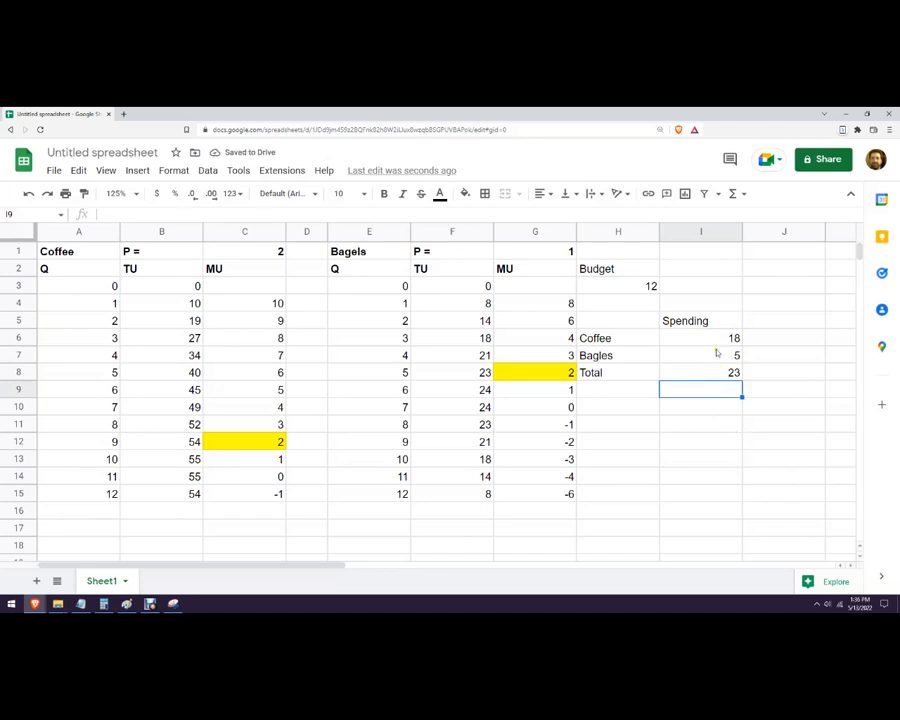
# Move the spending column from I5:I8 to J5:J8 and enter the header Q in I5
pyautogui.click(712, 338)
pyautogui.click(721, 318)
pyautogui.moveTo(718, 311); pyautogui.dragTo(727, 378)
pyautogui.moveTo(715, 328); pyautogui.dragTo(757, 330)
pyautogui.click(711, 322)
pyautogui.write('Q')
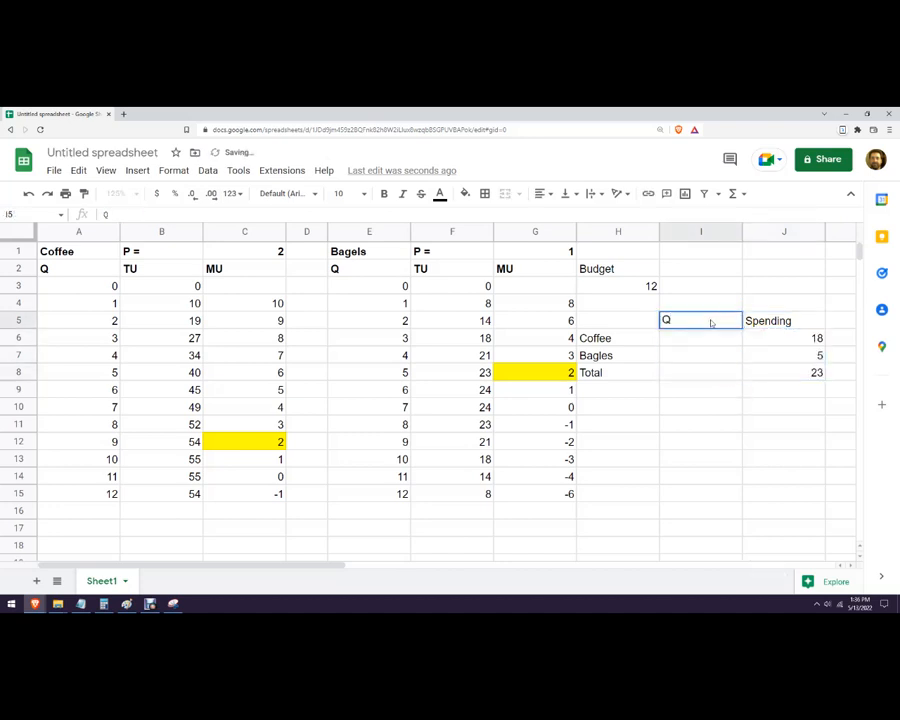
pyautogui.press('Return')
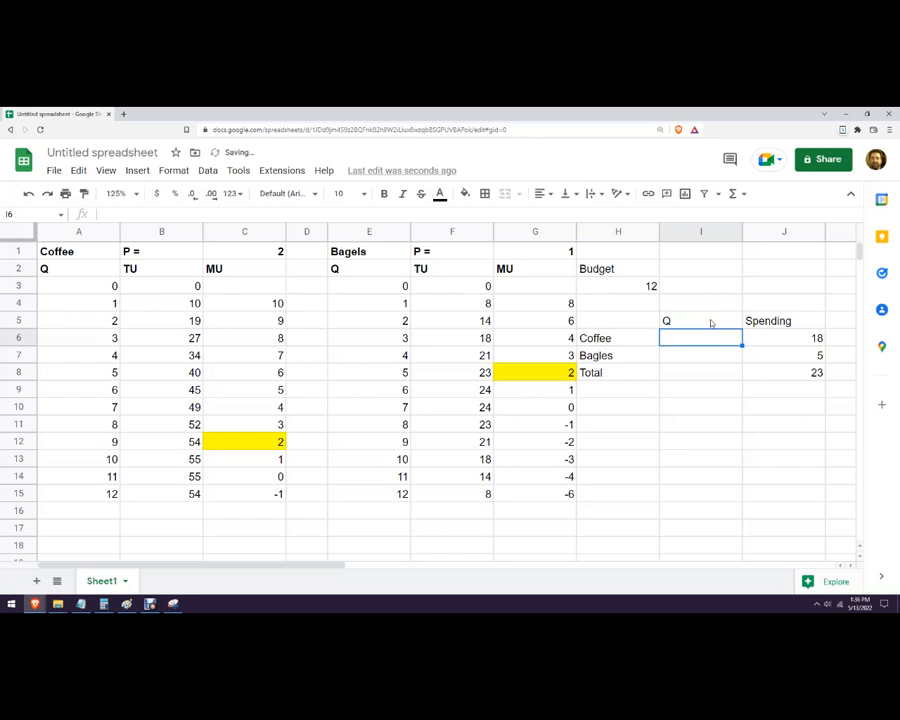
# Clear the coffee and bagel spending formulas in J6 and J7
pyautogui.click(786, 341)
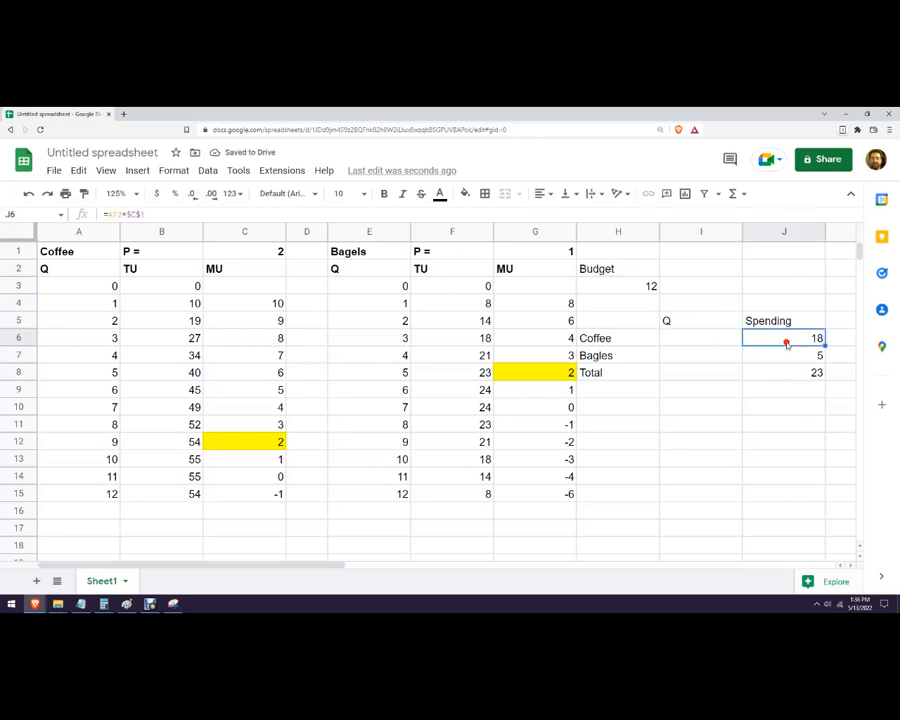
pyautogui.press('Delete')
pyautogui.press('Down')
pyautogui.press('Delete')
pyautogui.press('Down')
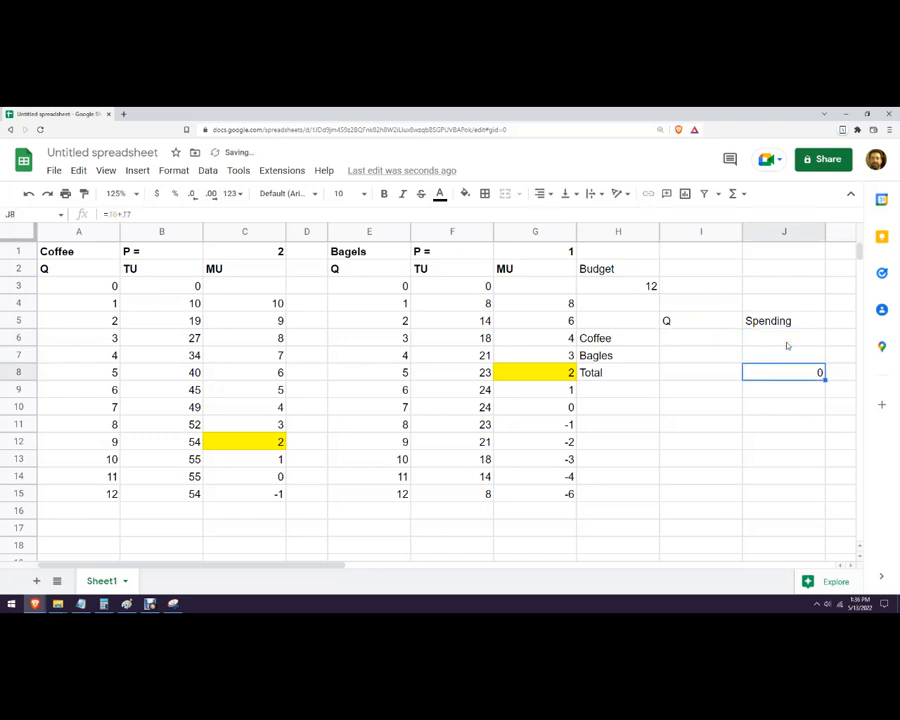
pyautogui.press('Left')
pyautogui.press('Up')
pyautogui.press('Up')
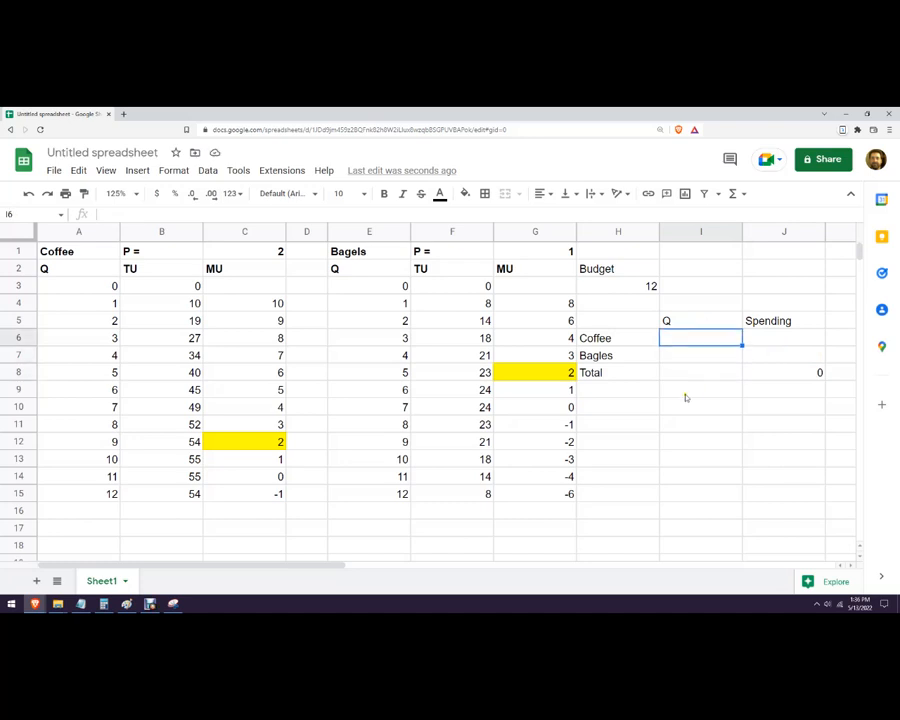
pyautogui.click(552, 357)
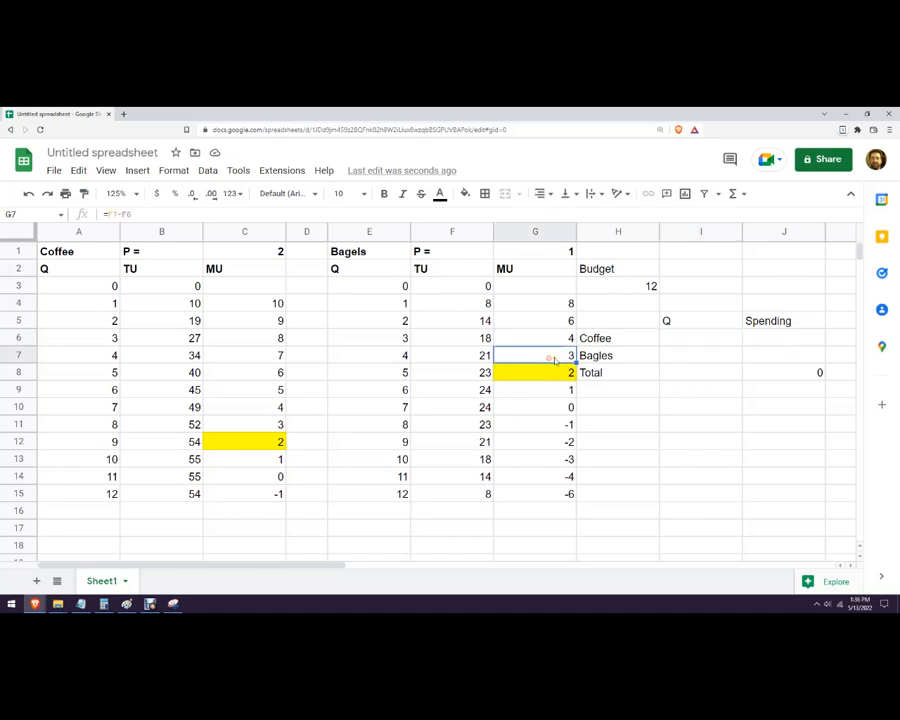
pyautogui.click(465, 193)
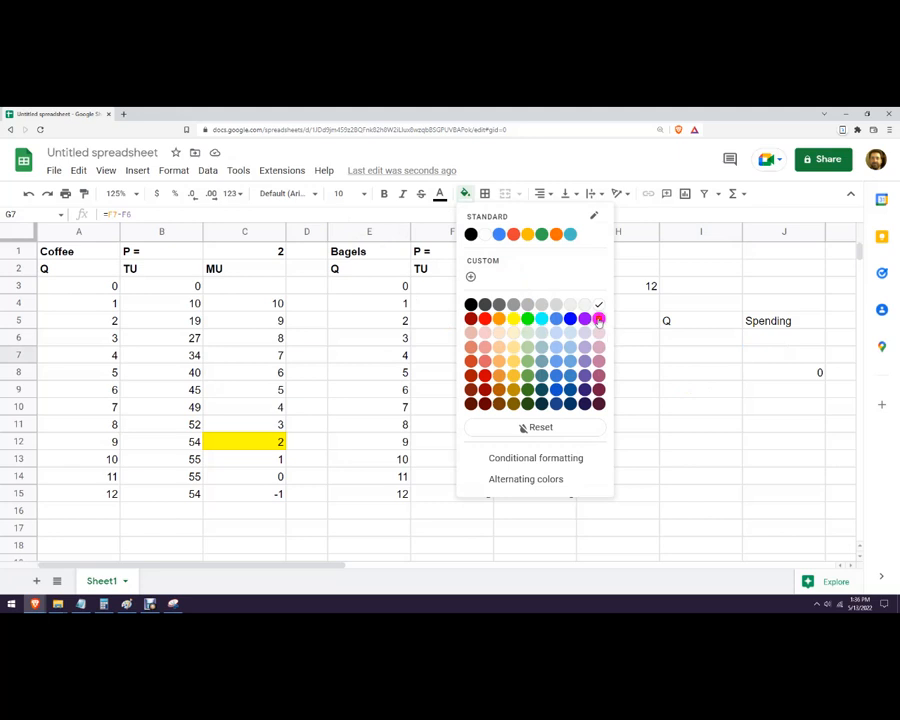
pyautogui.click(598, 318)
pyautogui.click(265, 427)
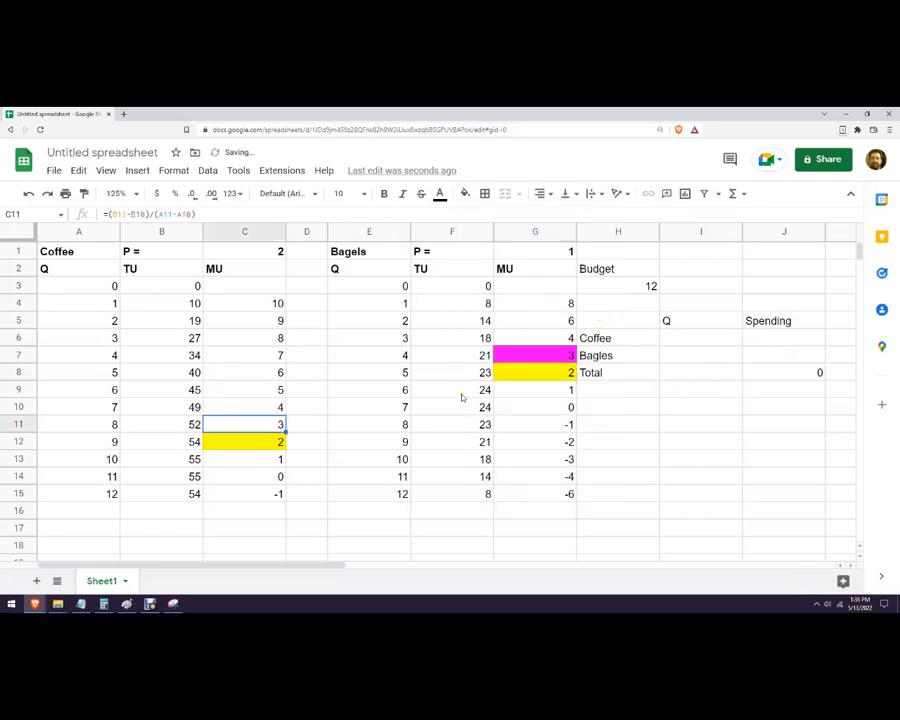
pyautogui.hotkey('ctrl', 'z')
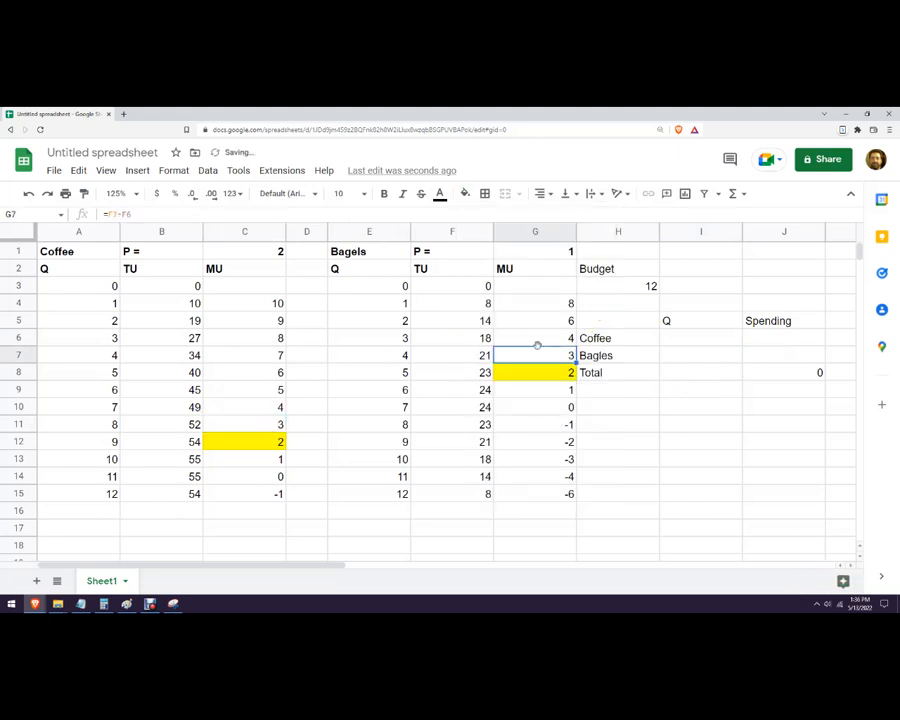
# Fill the bagel marginal utility in G7 with light green and copy that formatting to the coffee marginal utility in C11
pyautogui.click(465, 193)
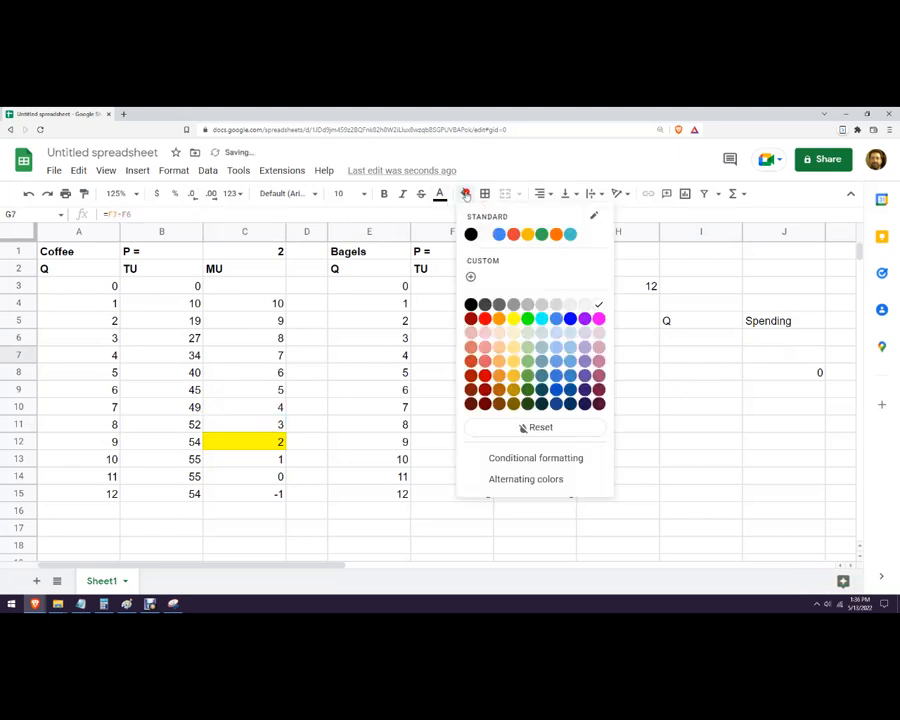
pyautogui.click(529, 349)
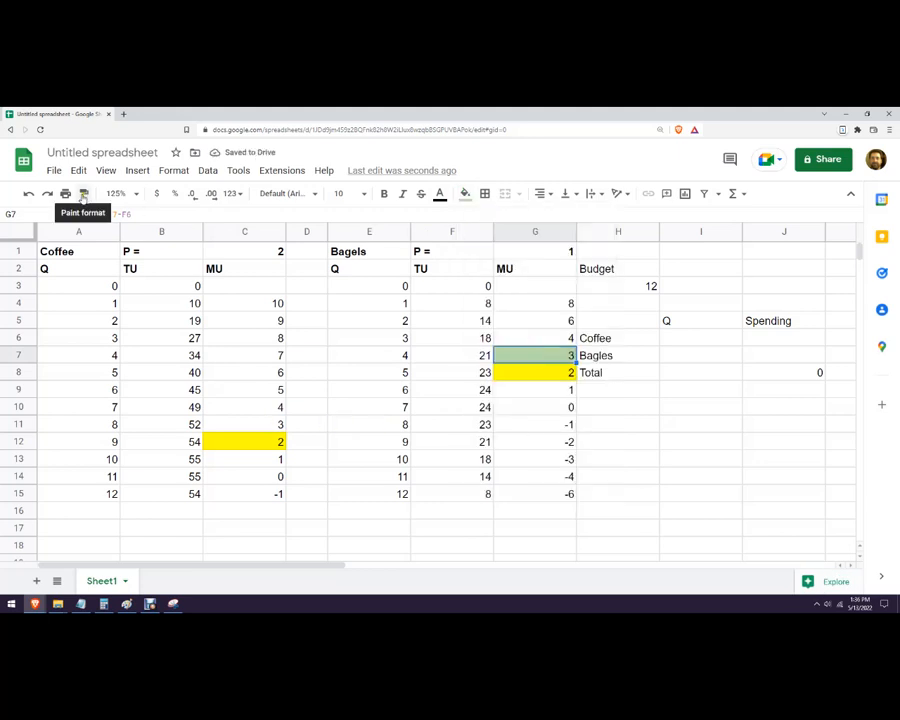
pyautogui.click(84, 196)
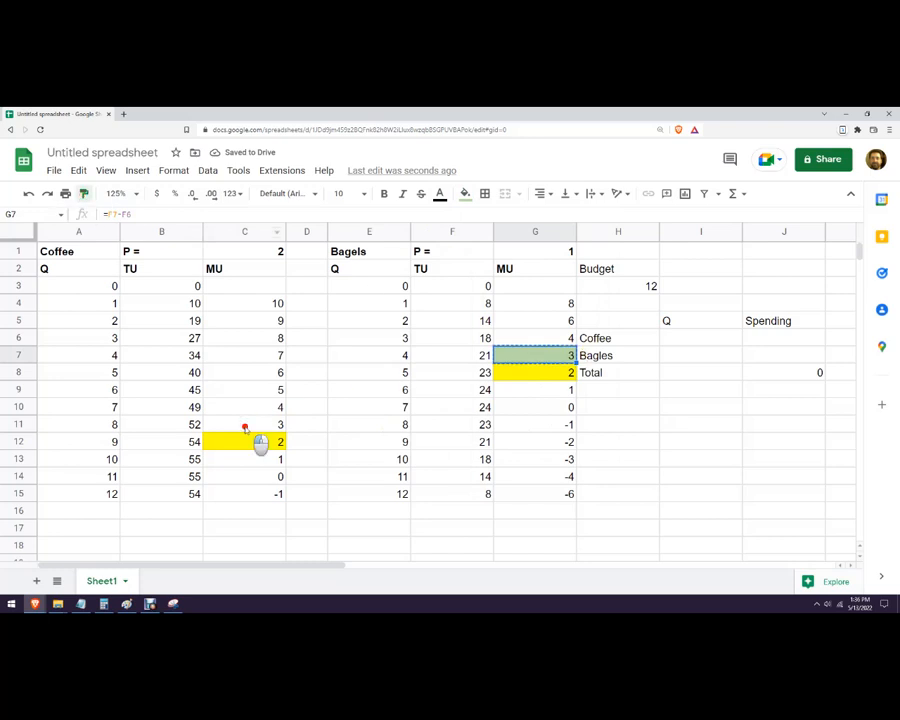
pyautogui.click(245, 425)
pyautogui.click(707, 443)
# Enter a bundle of 4 bagels in I7 and 8 coffees in I6
pyautogui.click(671, 337)
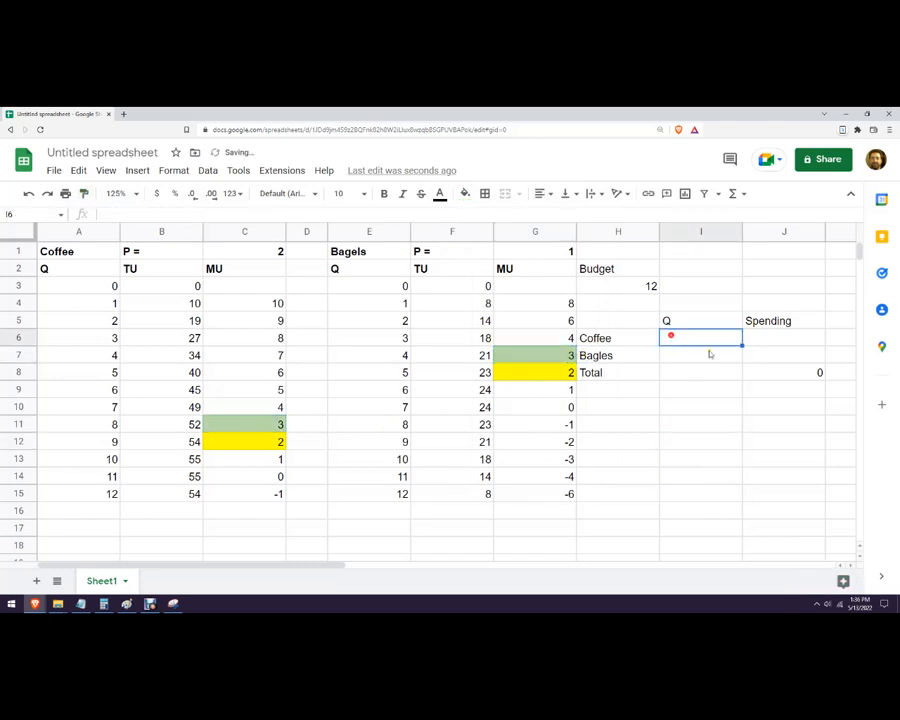
pyautogui.click(669, 355)
pyautogui.write('4')
pyautogui.press('Up')
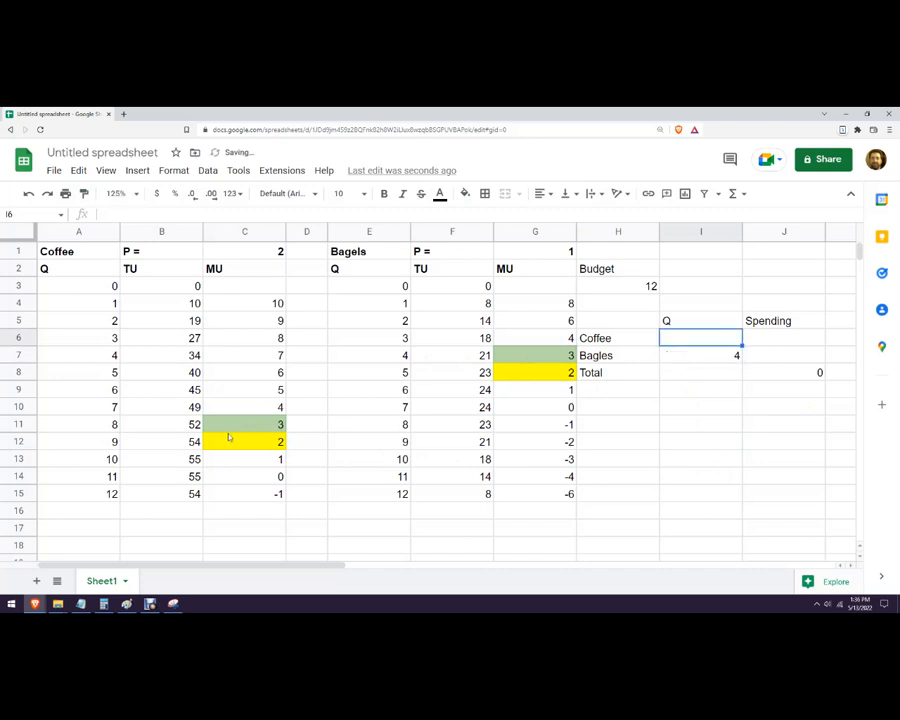
pyautogui.write('8')
pyautogui.press('Tab')
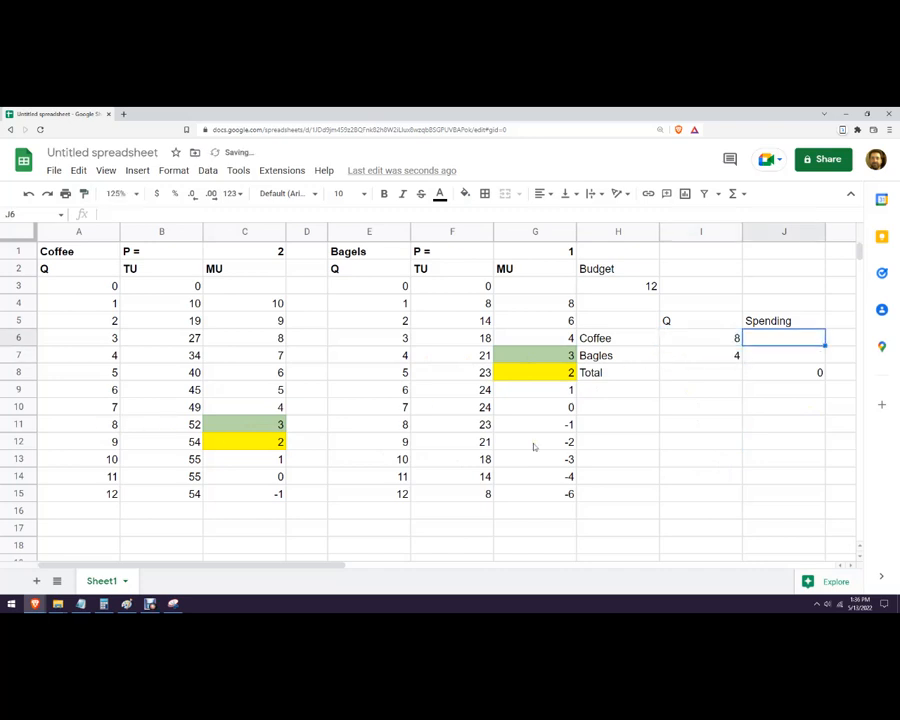
# Calculate coffee spending in J6 with =I6*C1
pyautogui.write('=')
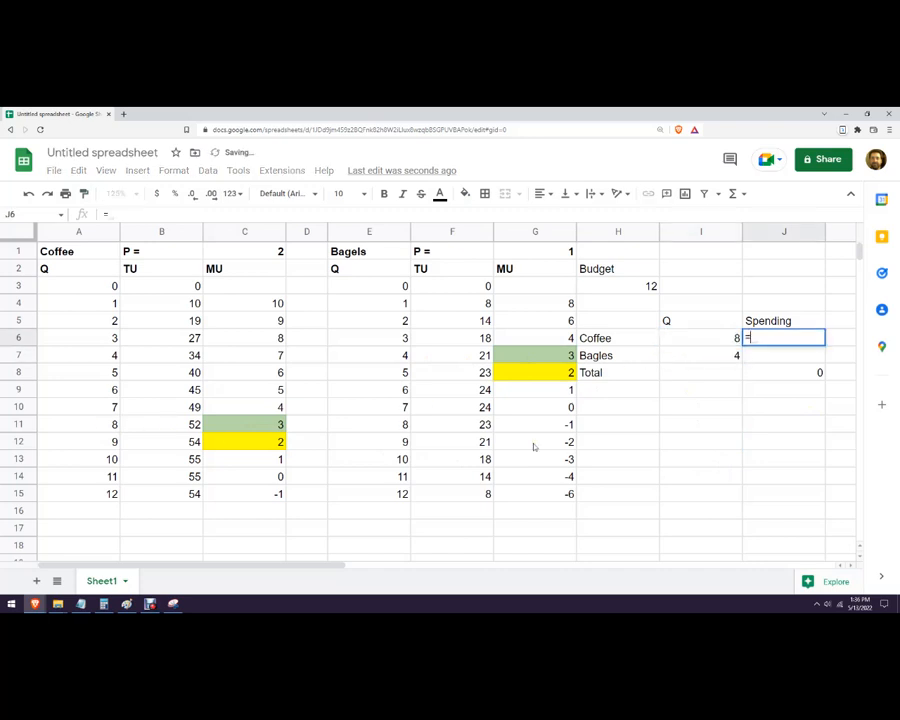
pyautogui.click(691, 339)
pyautogui.write('*')
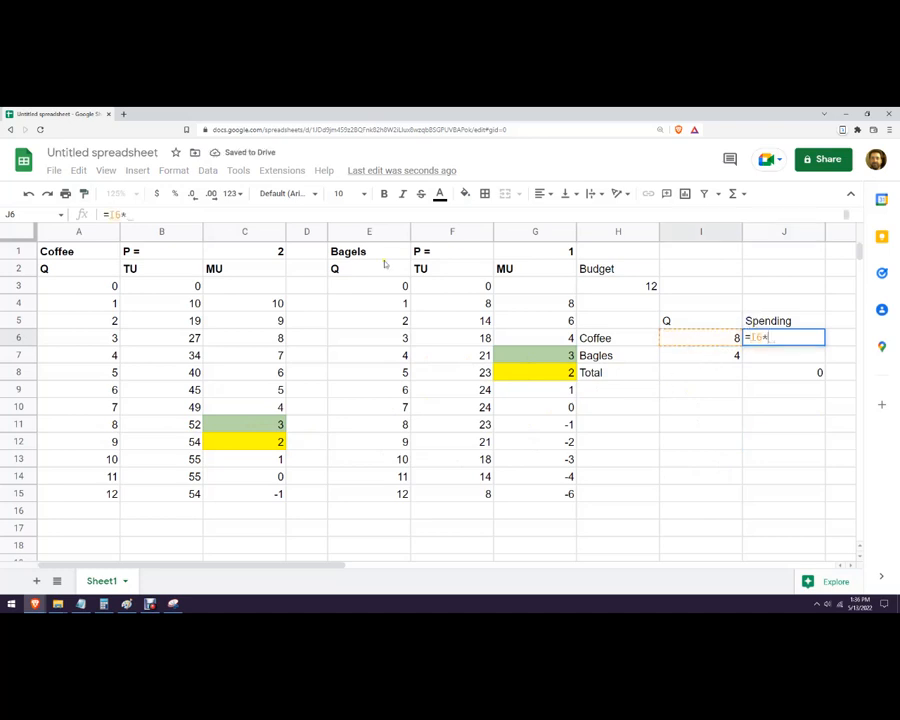
pyautogui.click(255, 254)
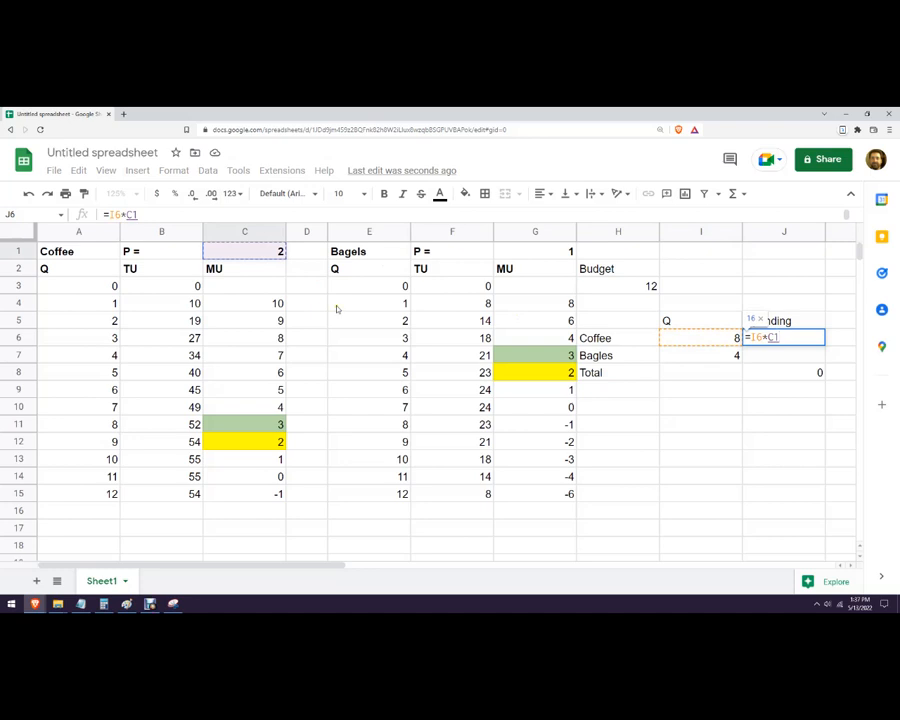
pyautogui.press('Return')
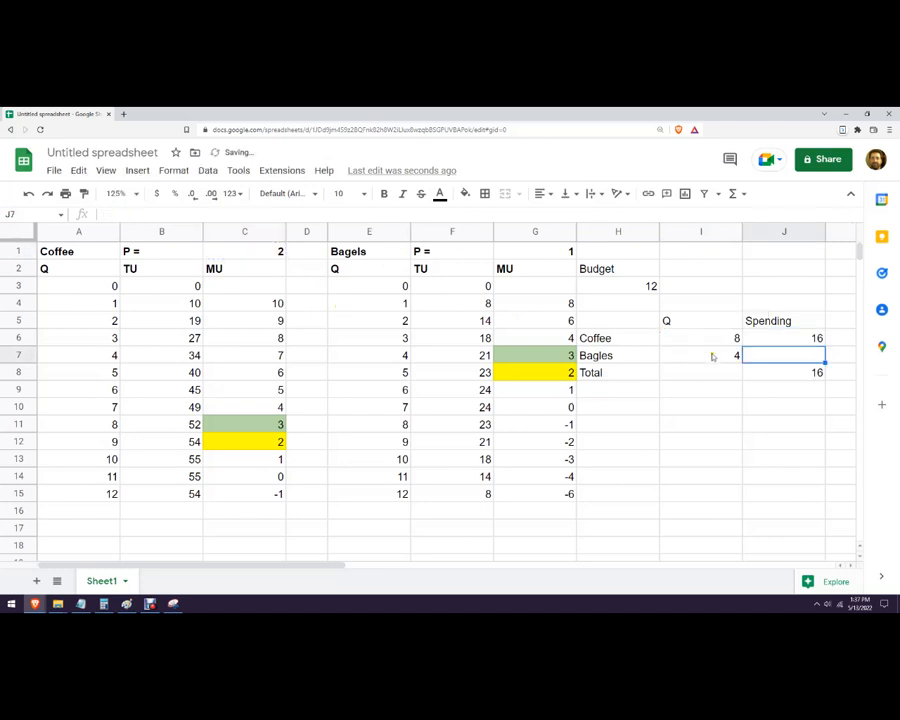
# Calculate bagel spending in J7 with =I7*G1
pyautogui.write('=')
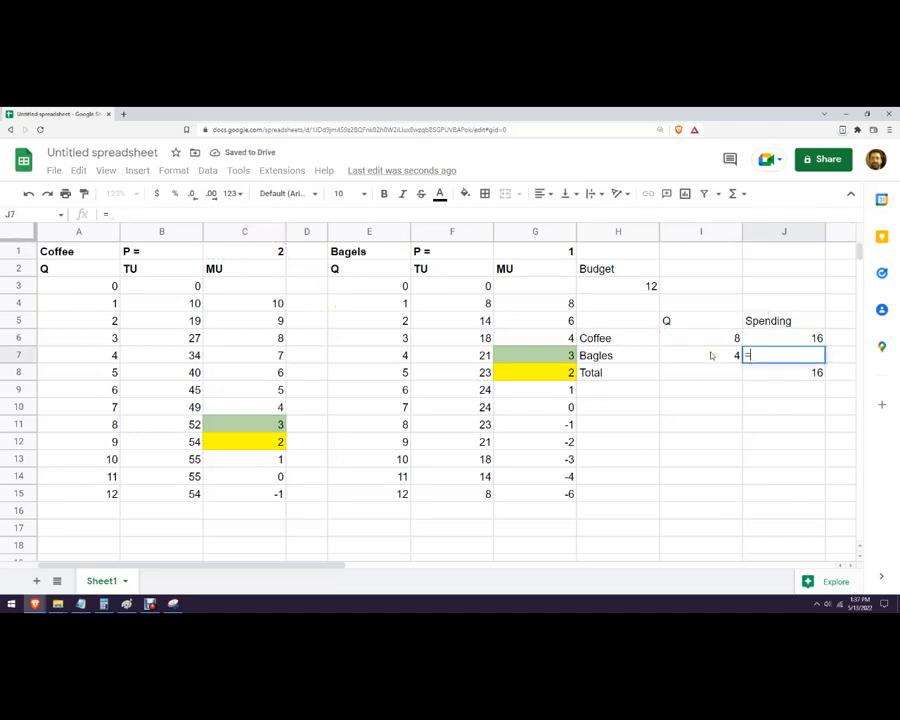
pyautogui.click(710, 355)
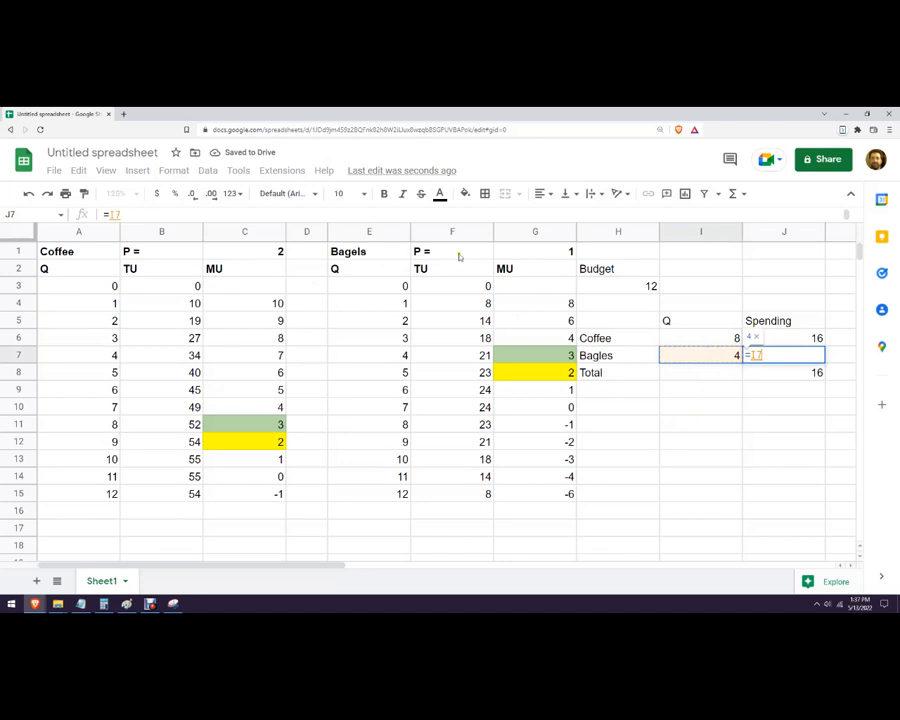
pyautogui.write('*')
pyautogui.click(533, 251)
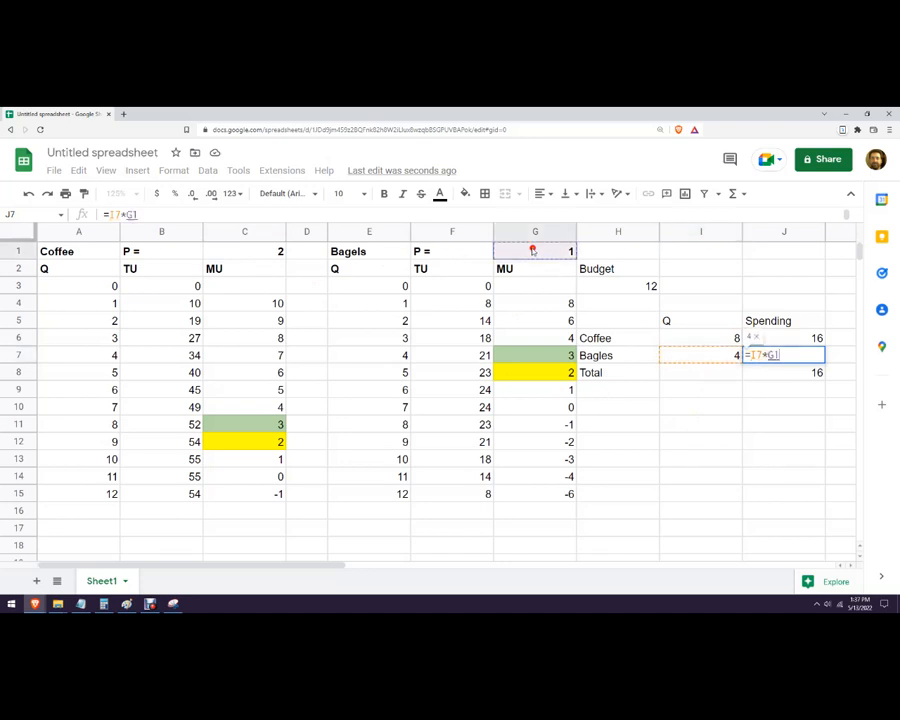
pyautogui.press('Return')
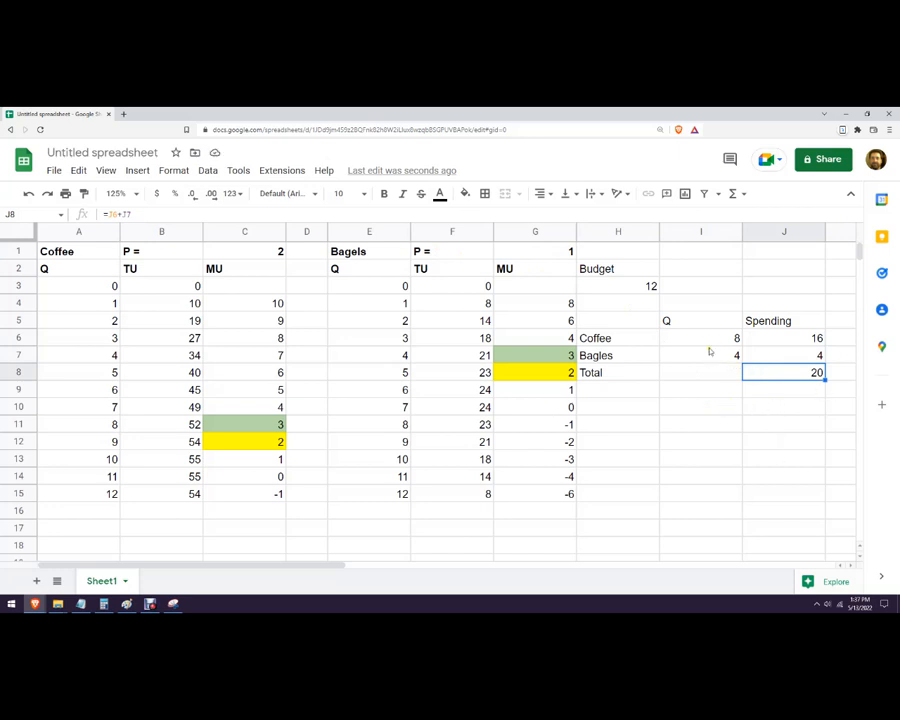
# Test the bundle with a marginal utility of 4 by entering 3 bagels in I7 and 7 coffees in I6
pyautogui.click(551, 340)
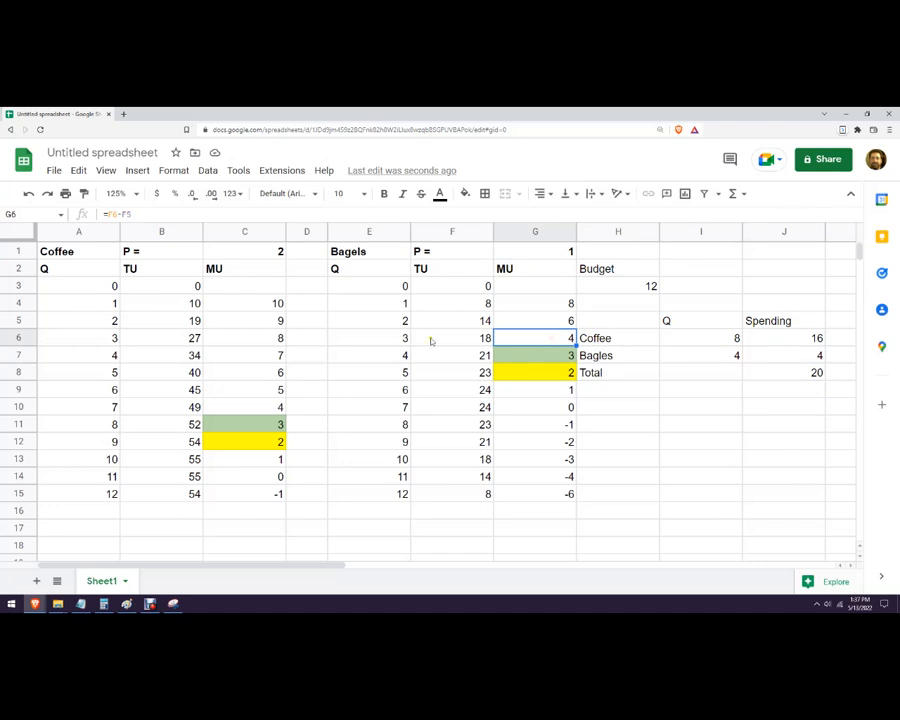
pyautogui.click(701, 356)
pyautogui.write('3')
pyautogui.press('Up')
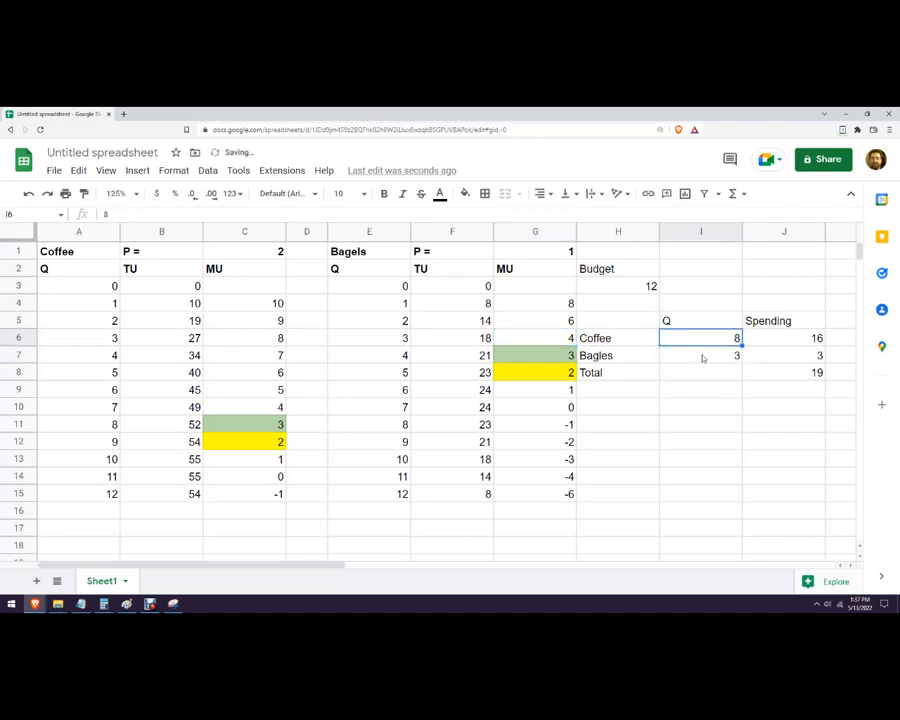
pyautogui.write('7')
pyautogui.press('Return')
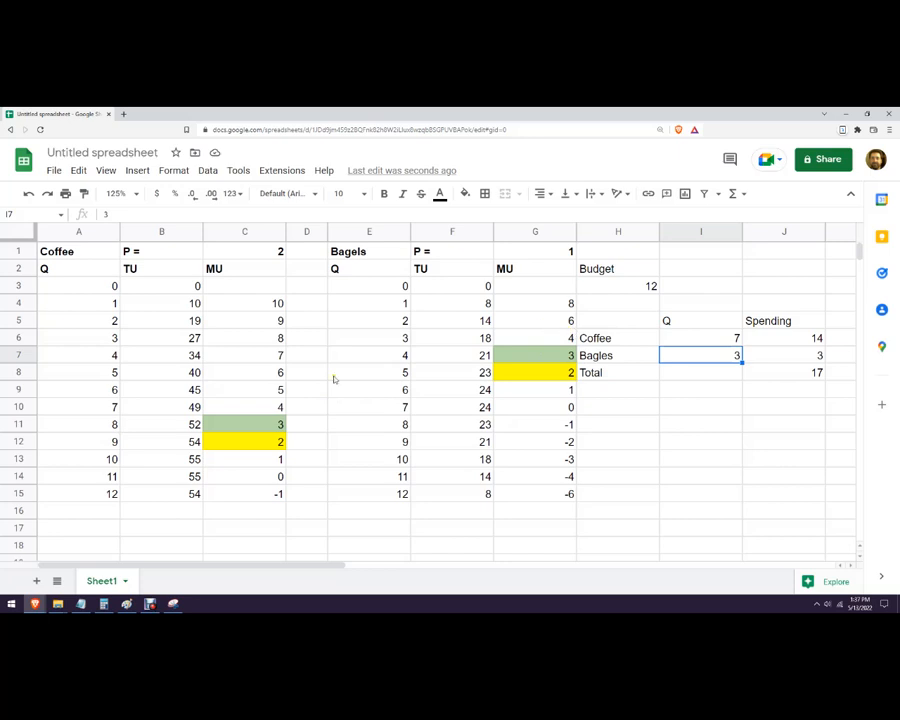
# Enter the bundle with a marginal utility of 6 as 2 bagels in I7 and 5 coffees in I6
pyautogui.click(531, 320)
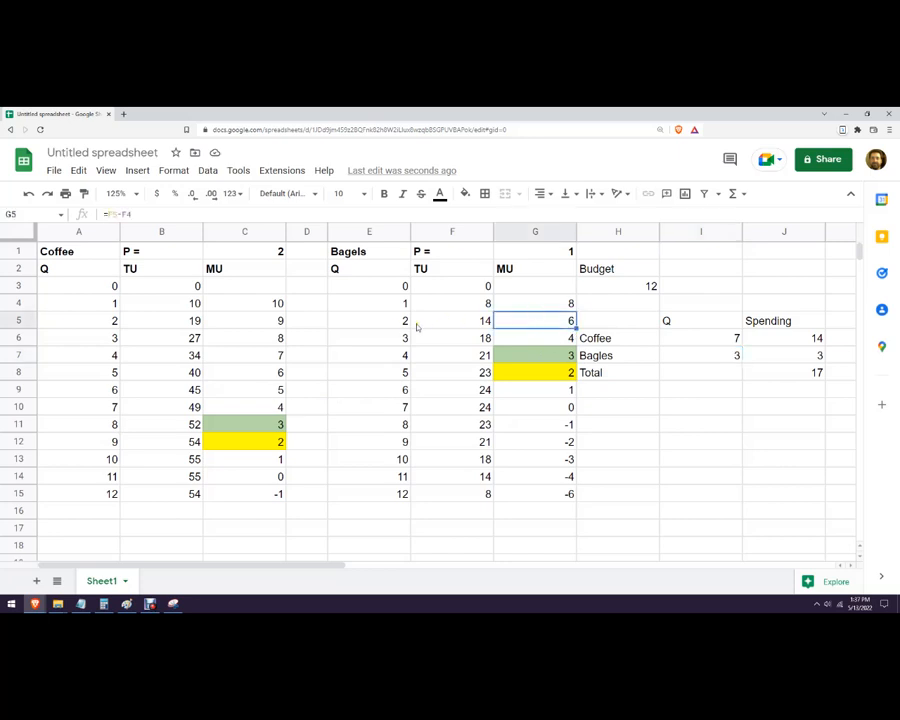
pyautogui.click(705, 350)
pyautogui.write('2')
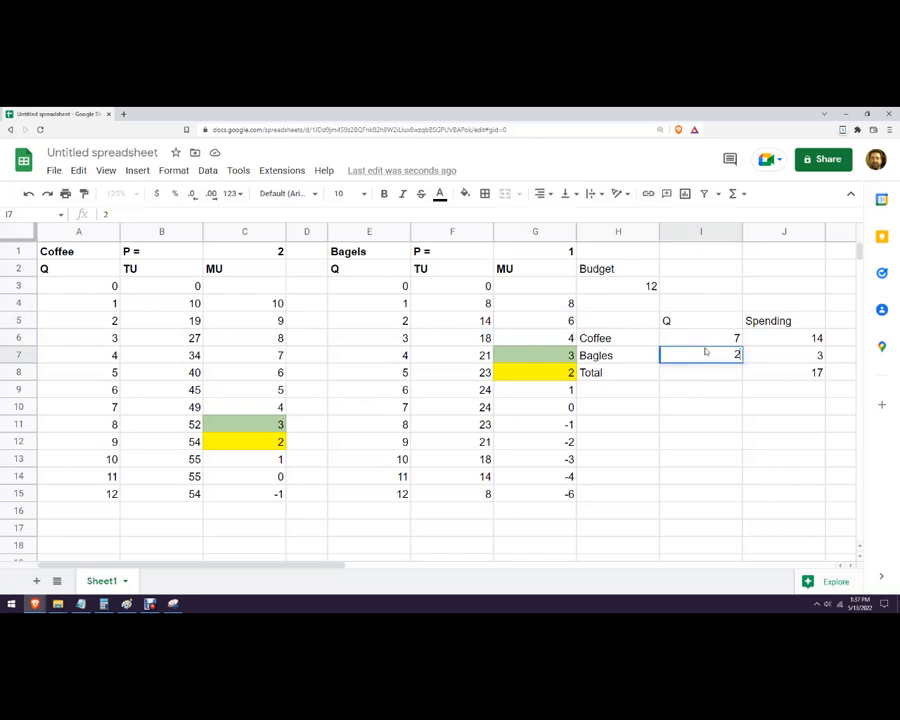
pyautogui.press('Up')
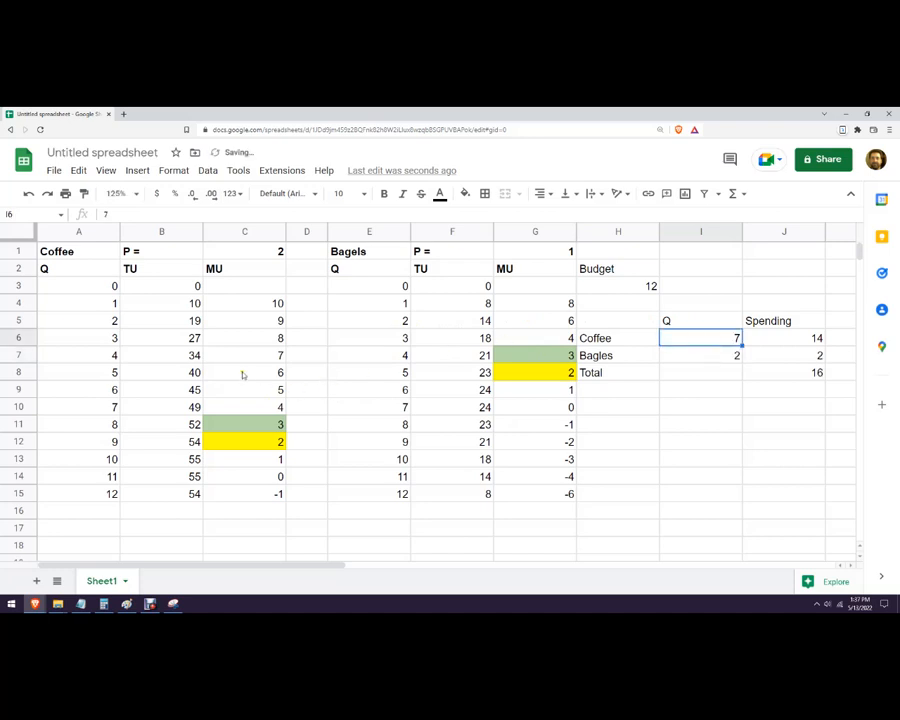
pyautogui.write('5')
pyautogui.press('Tab')
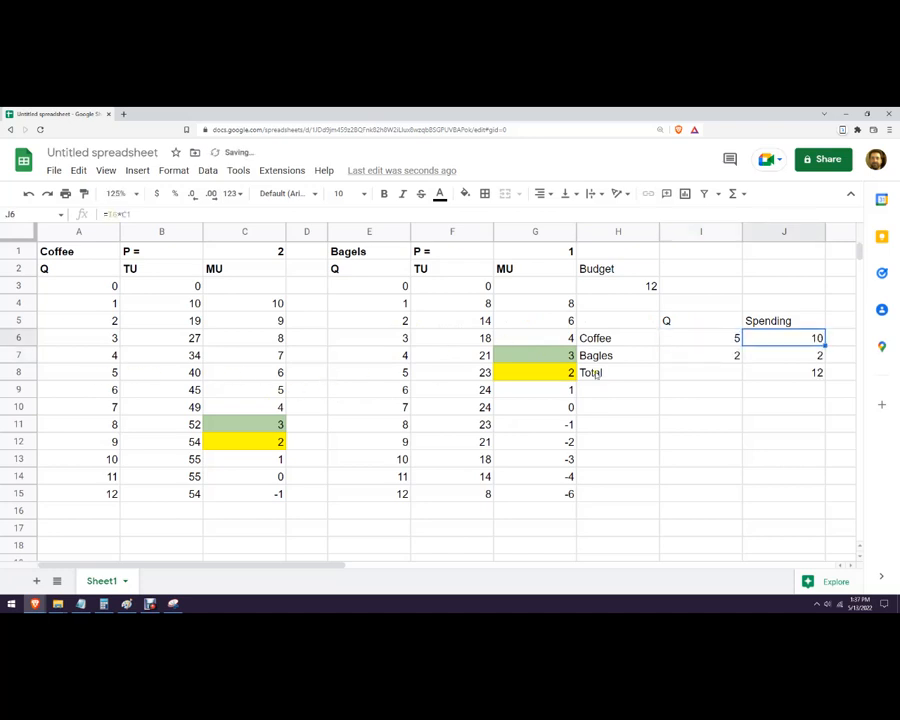
pyautogui.click(716, 410)
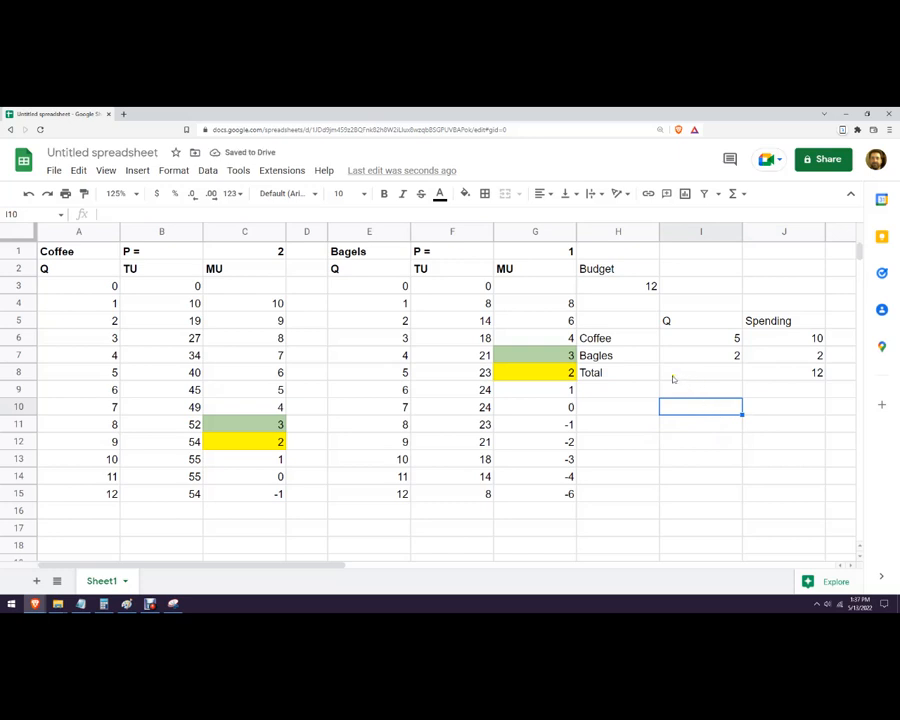
pyautogui.click(773, 372)
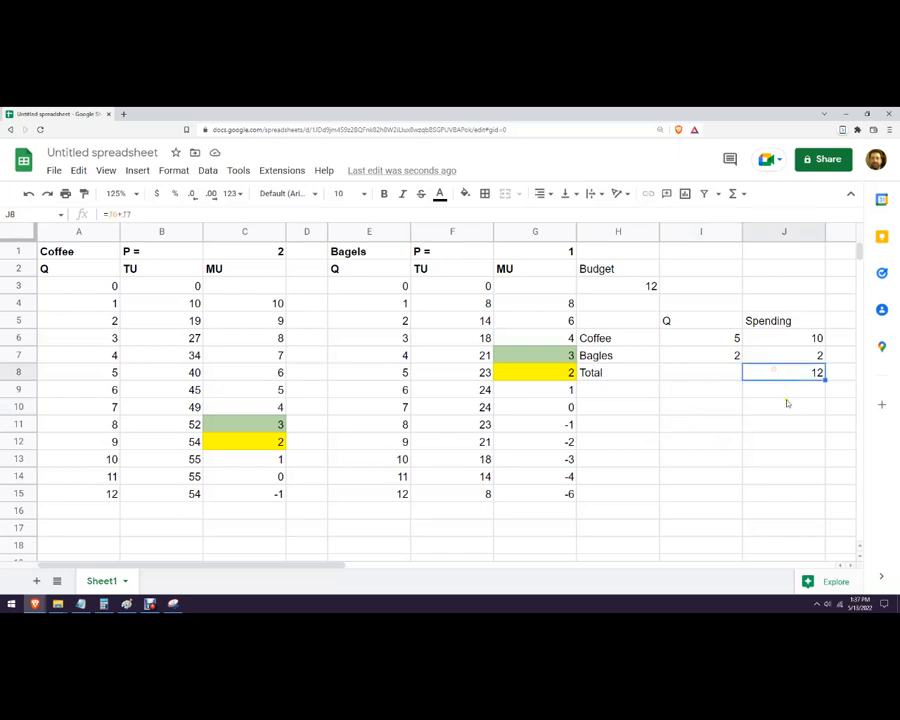
pyautogui.click(707, 338)
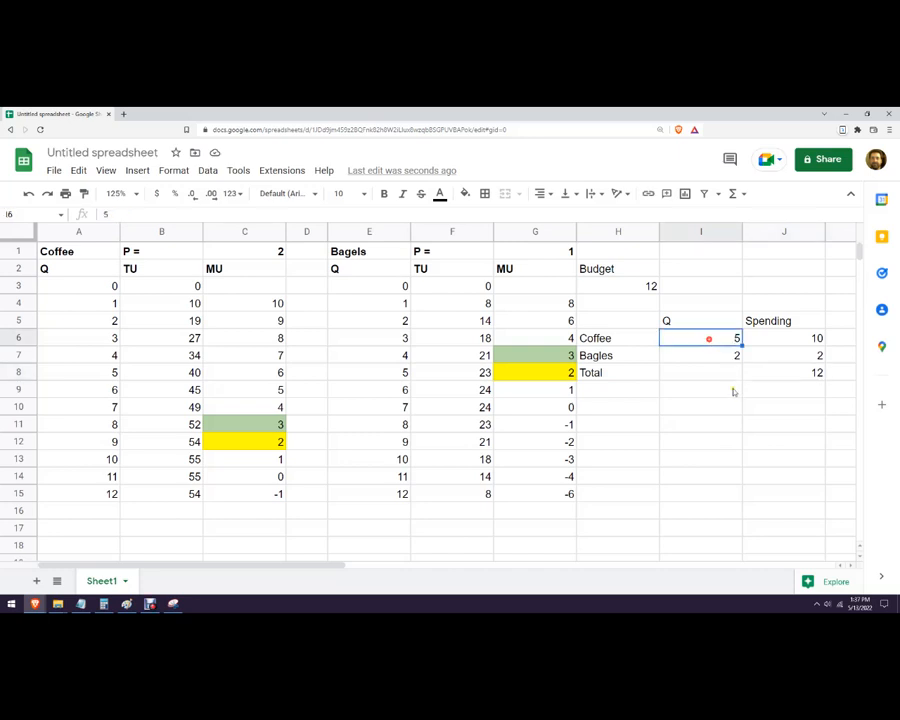
pyautogui.click(717, 355)
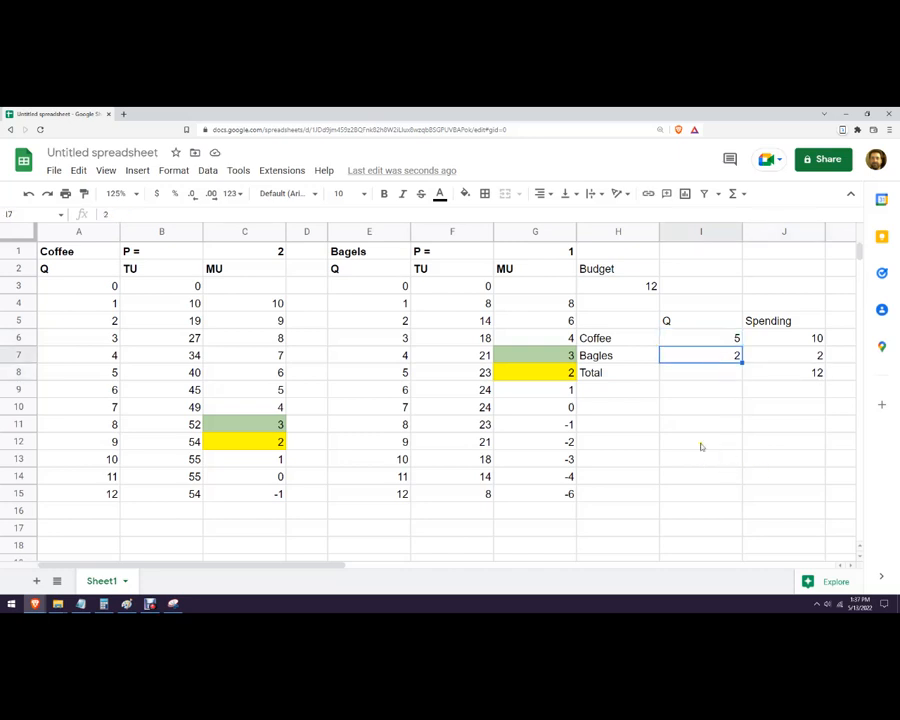
# Set the bagel price in G1 to 2 and the coffee price in C1 to 4
pyautogui.click(515, 255)
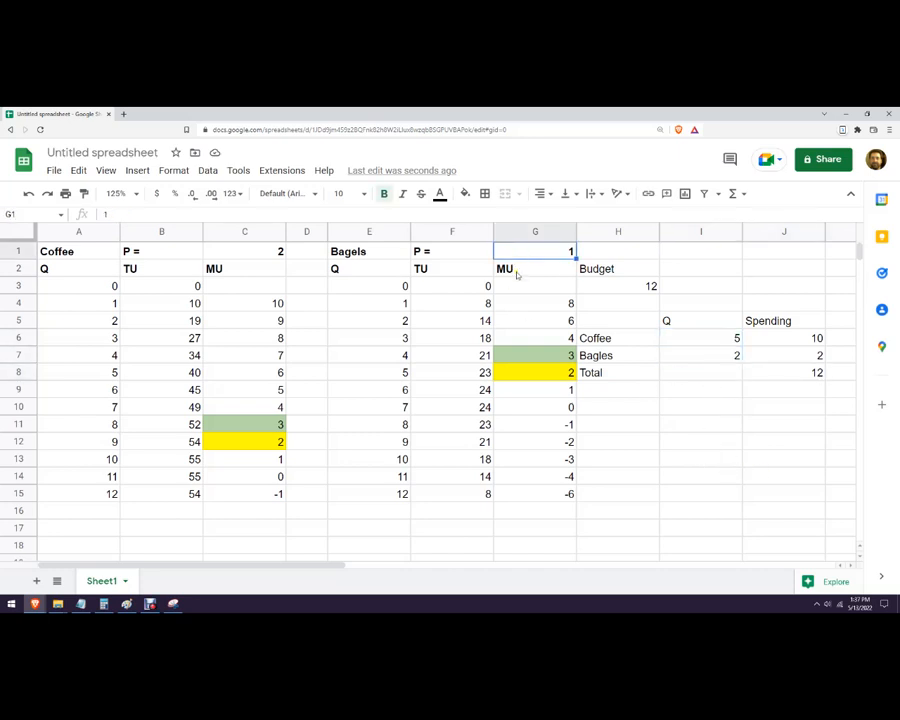
pyautogui.write('2')
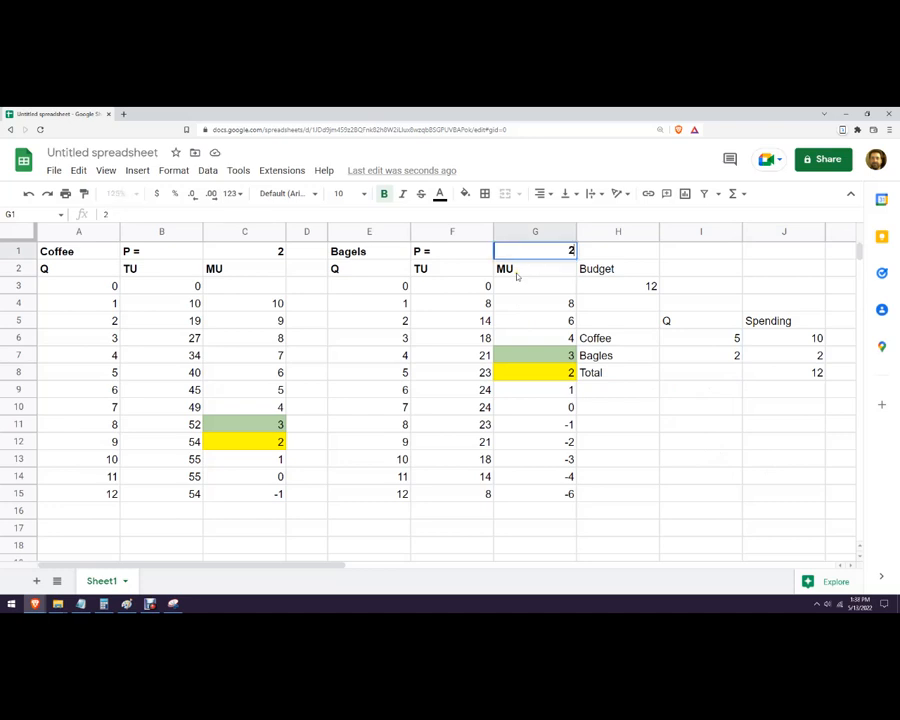
pyautogui.press('Left')
pyautogui.press('Left')
pyautogui.press('Left')
pyautogui.press('Left')
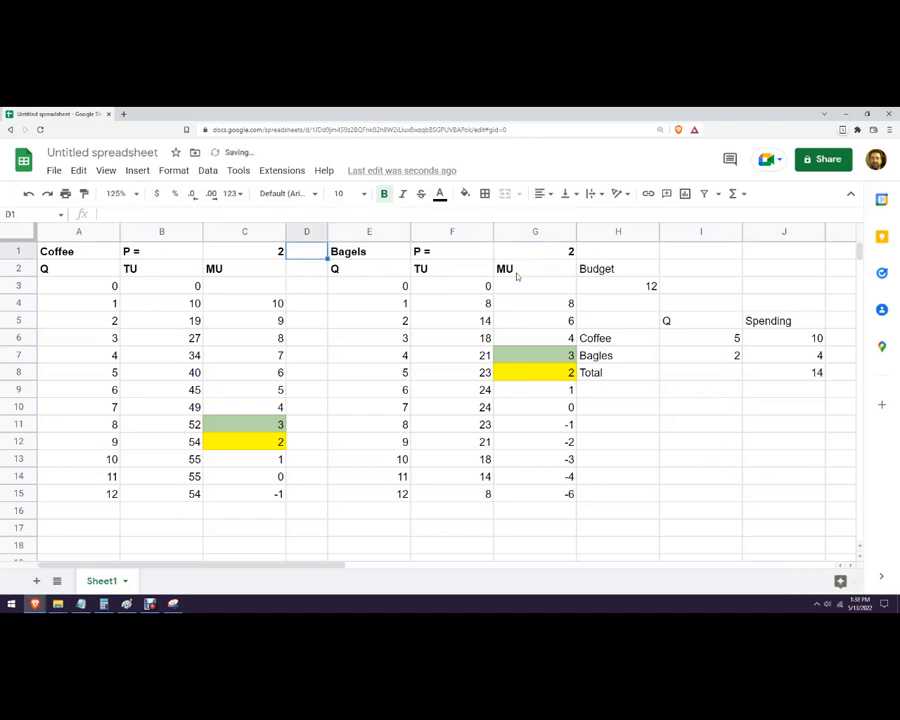
pyautogui.write('4')
pyautogui.press('Right')
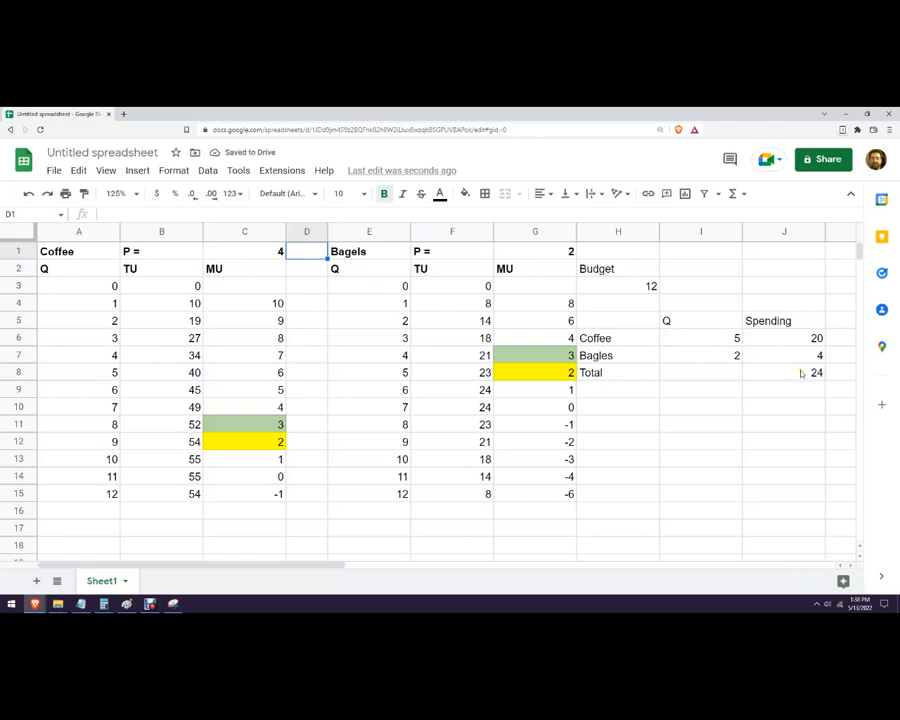
# Test the bundle with a marginal utility of 8 by entering 3 coffees in I6 and 1 bagel in I7
pyautogui.click(803, 374)
pyautogui.click(723, 338)
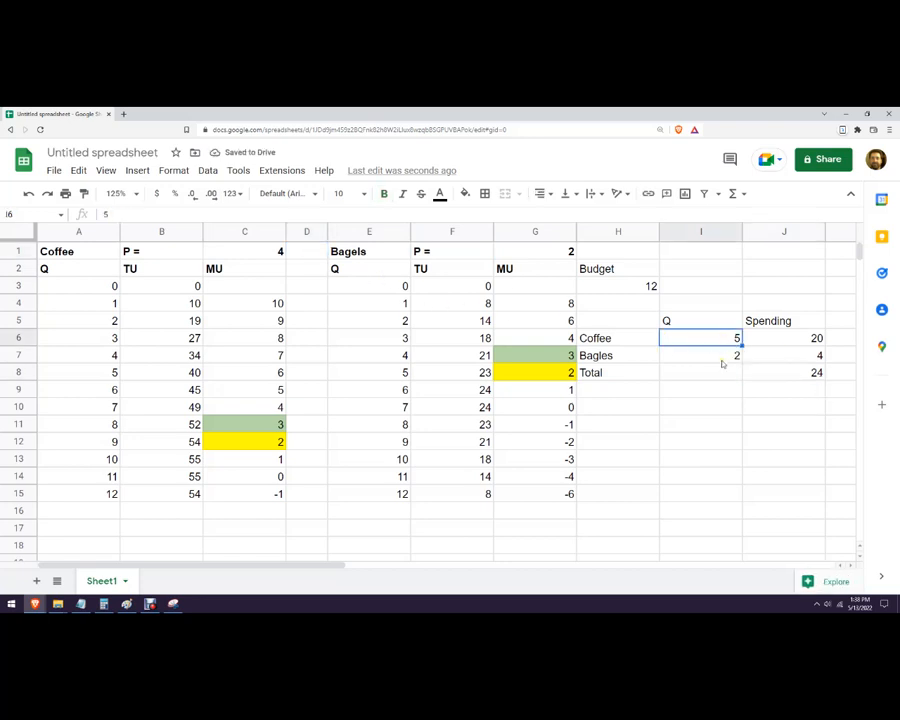
pyautogui.click(258, 338)
pyautogui.click(726, 339)
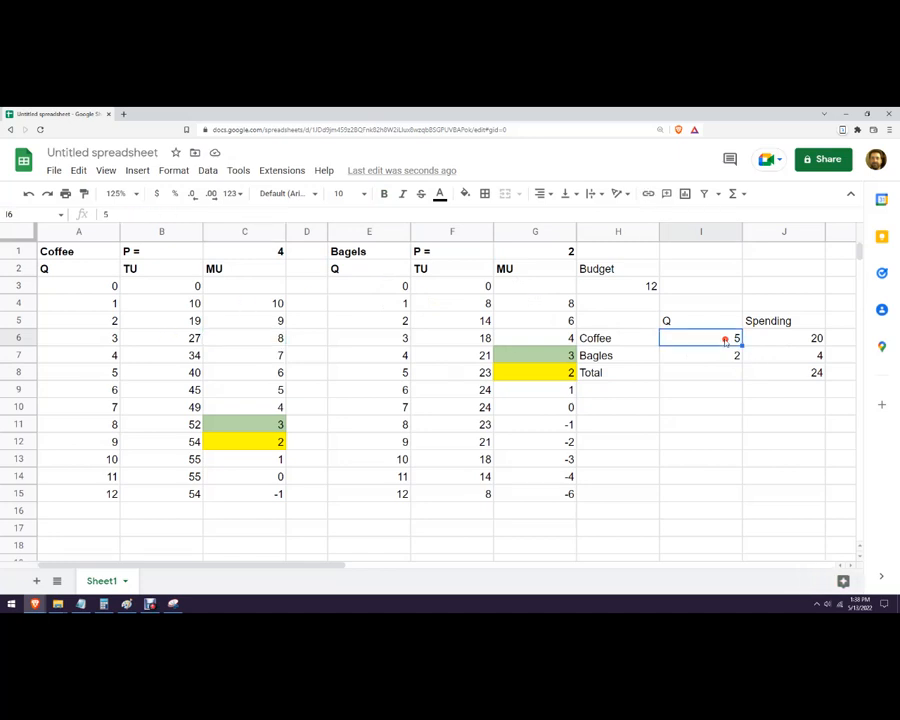
pyautogui.write('3')
pyautogui.press('Return')
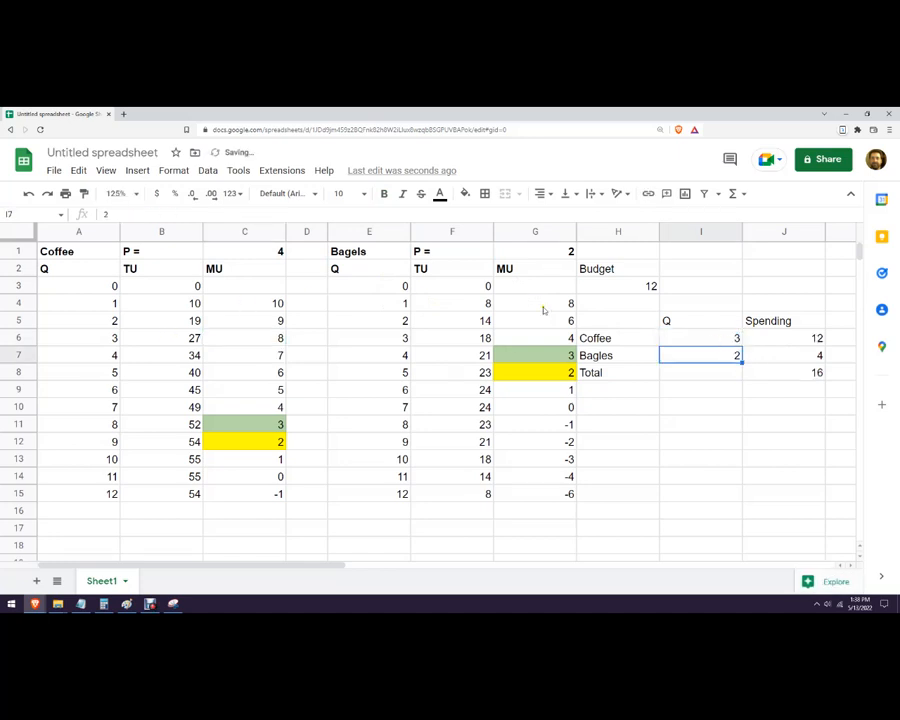
pyautogui.write('1')
pyautogui.press('Tab')
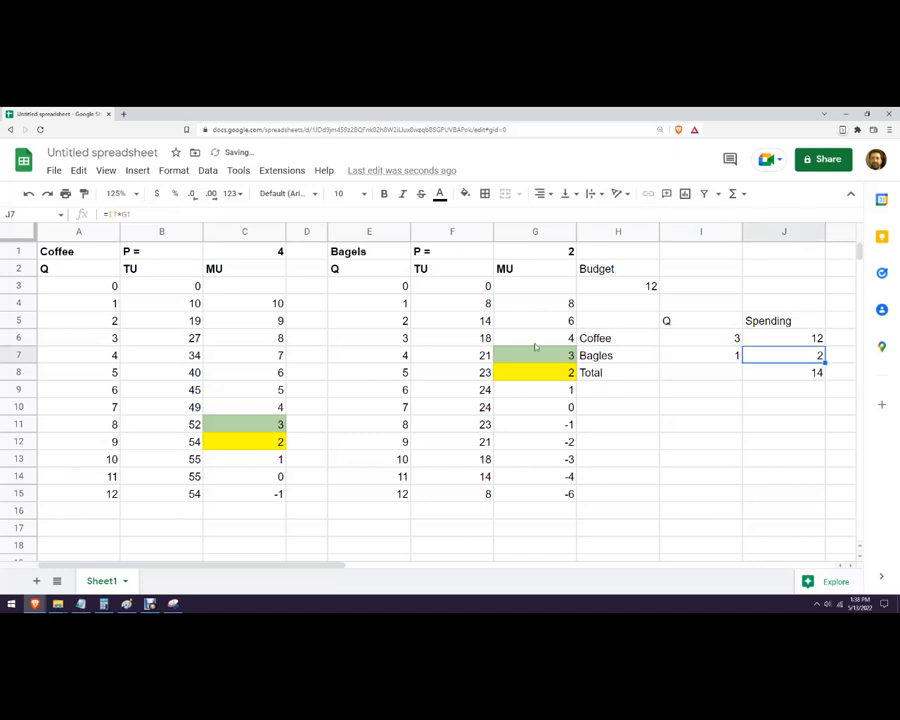
pyautogui.click(739, 423)
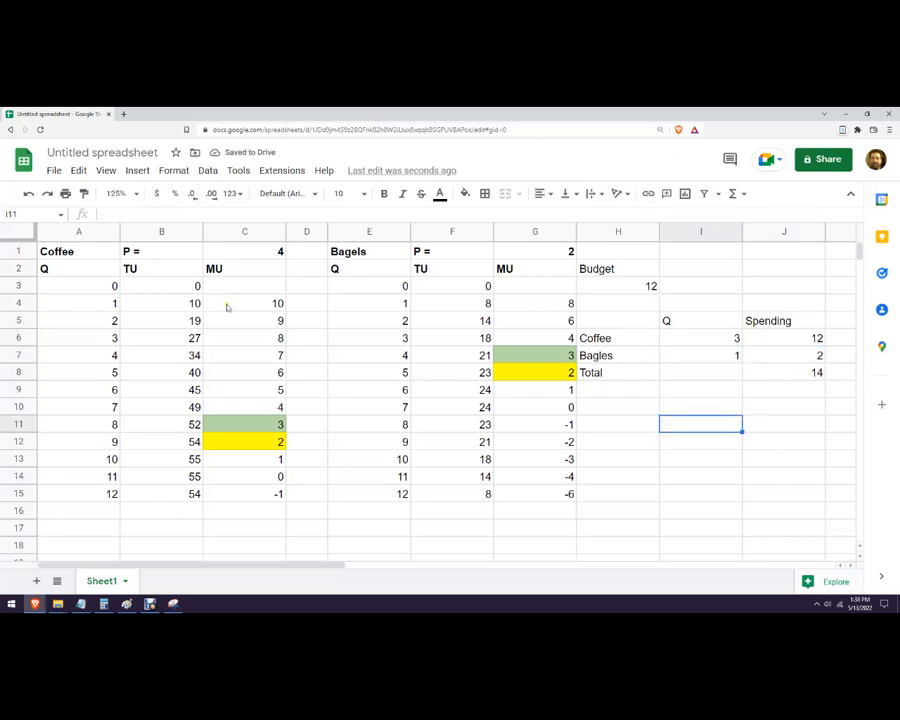
# Reduce the bundle to 2 coffees in I6 and set the bagel quantity in I7 to 2
pyautogui.click(700, 341)
pyautogui.write('2')
pyautogui.press('Return')
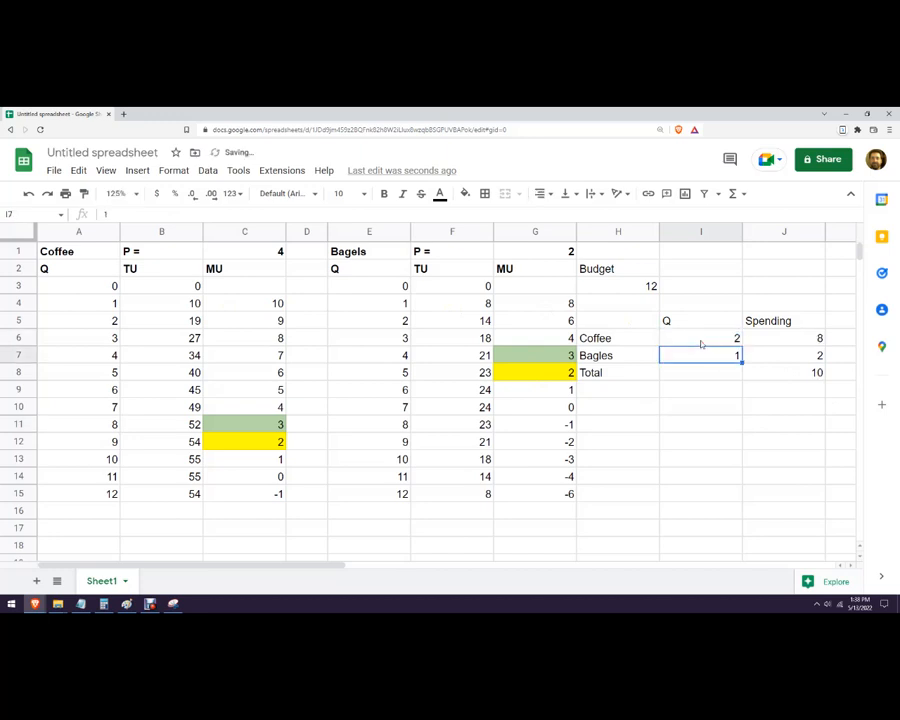
pyautogui.press('Down')
pyautogui.press('Down')
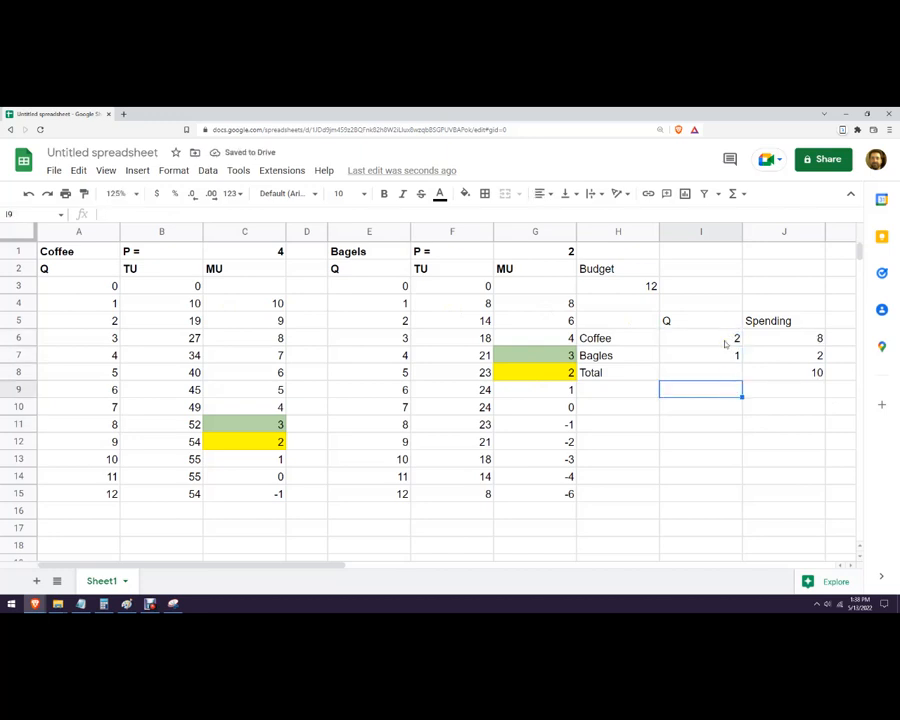
pyautogui.click(733, 356)
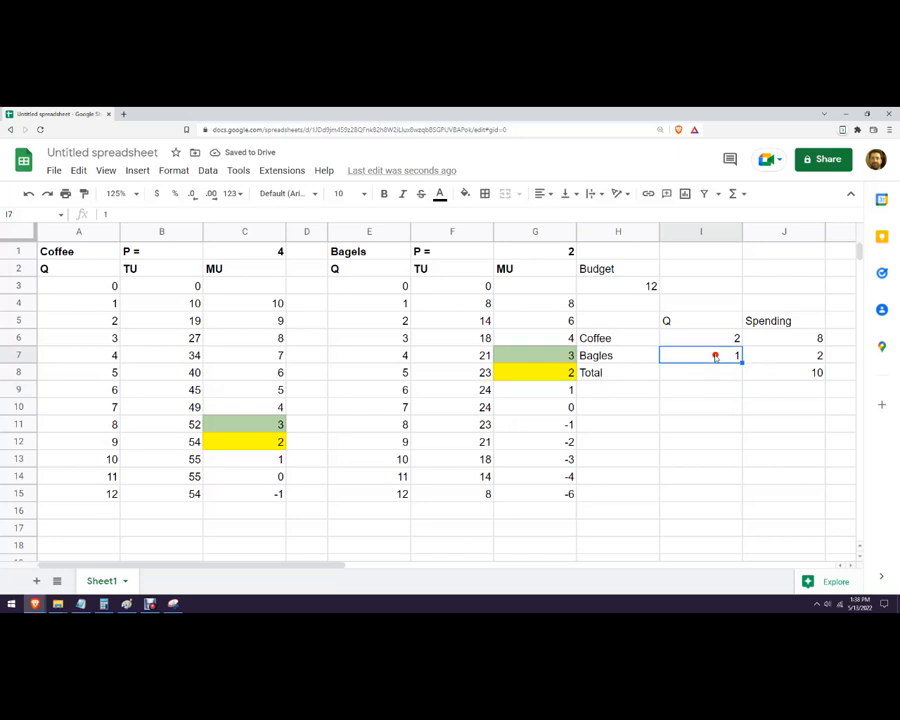
pyautogui.write('2')
pyautogui.press('Return')
pyautogui.click(715, 358)
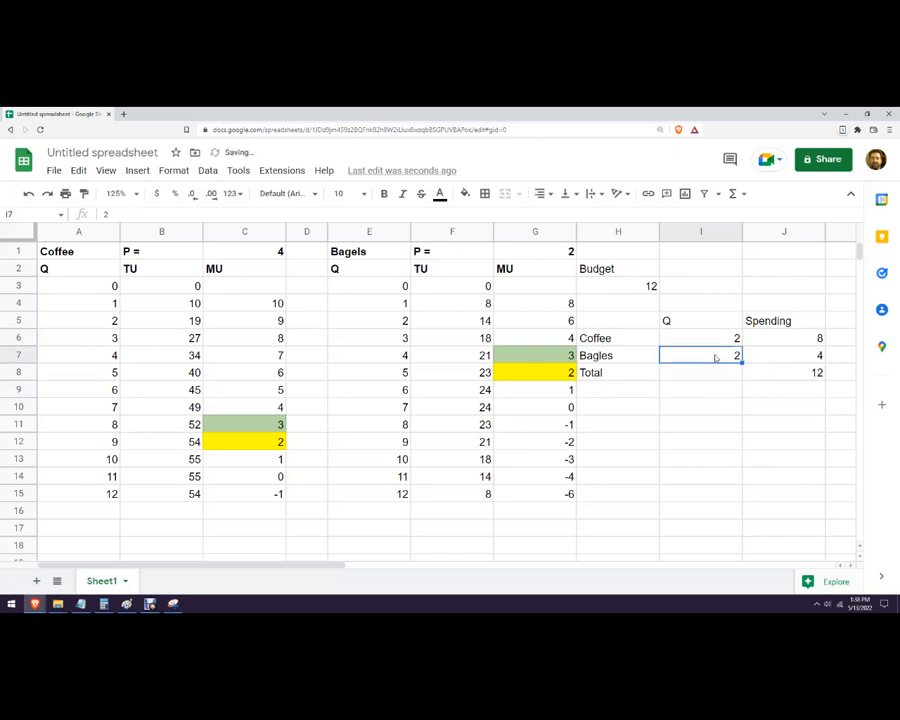